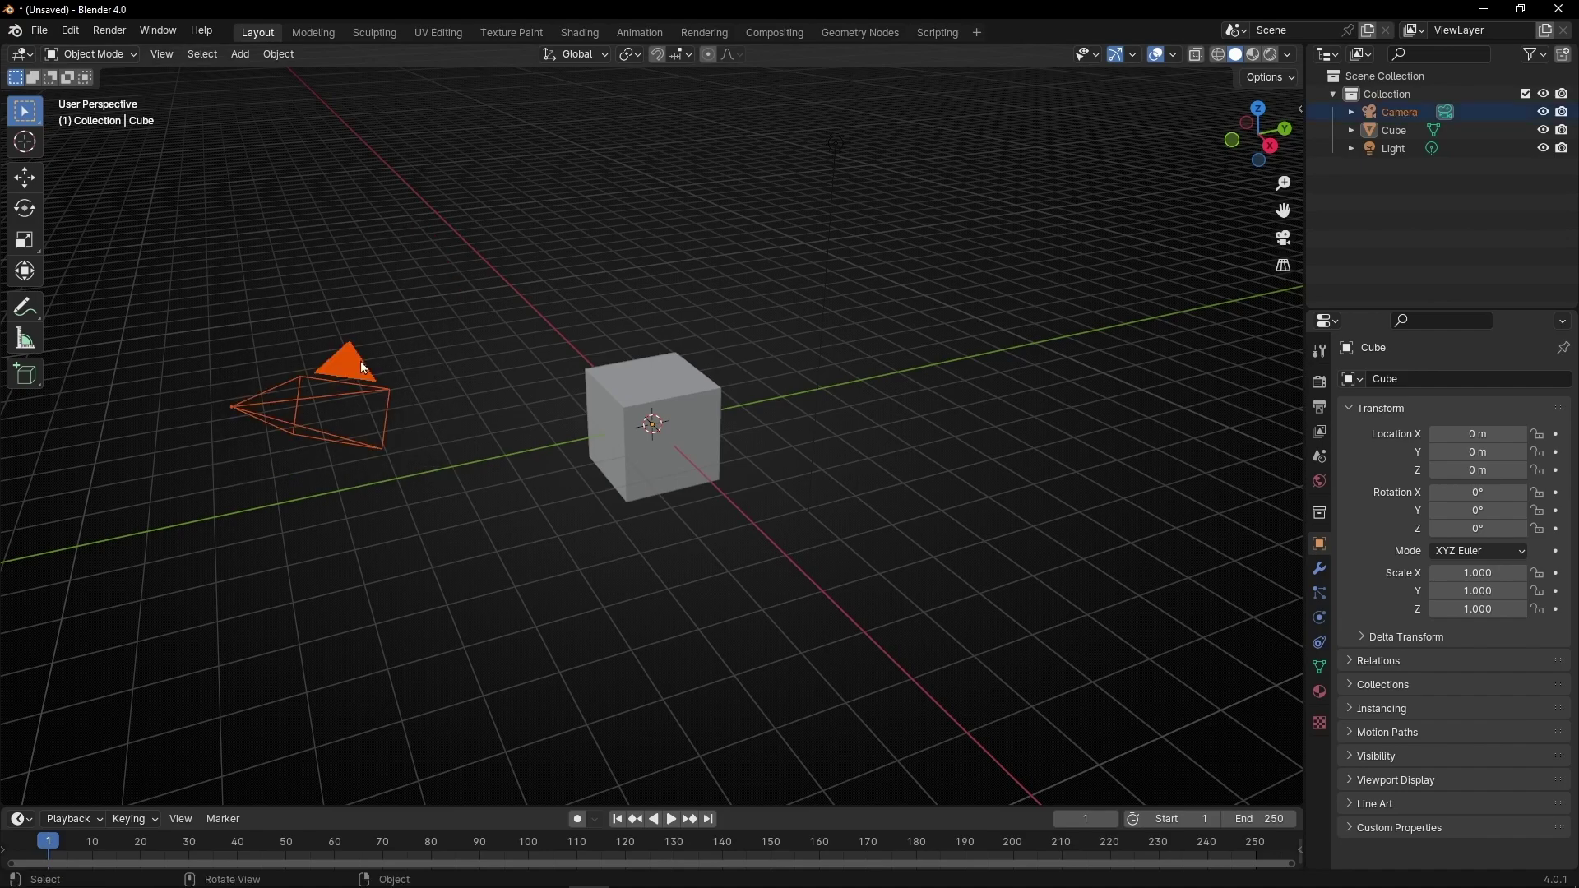
Step: Delete the camera and the light from the scene
key("Delete")
left_click(832, 194)
key("x")
left_click(855, 212)
Step: Switch to the Geometry Nodes workspace, narrow the outliner and properties column, and close the spreadsheet area
left_click(866, 31)
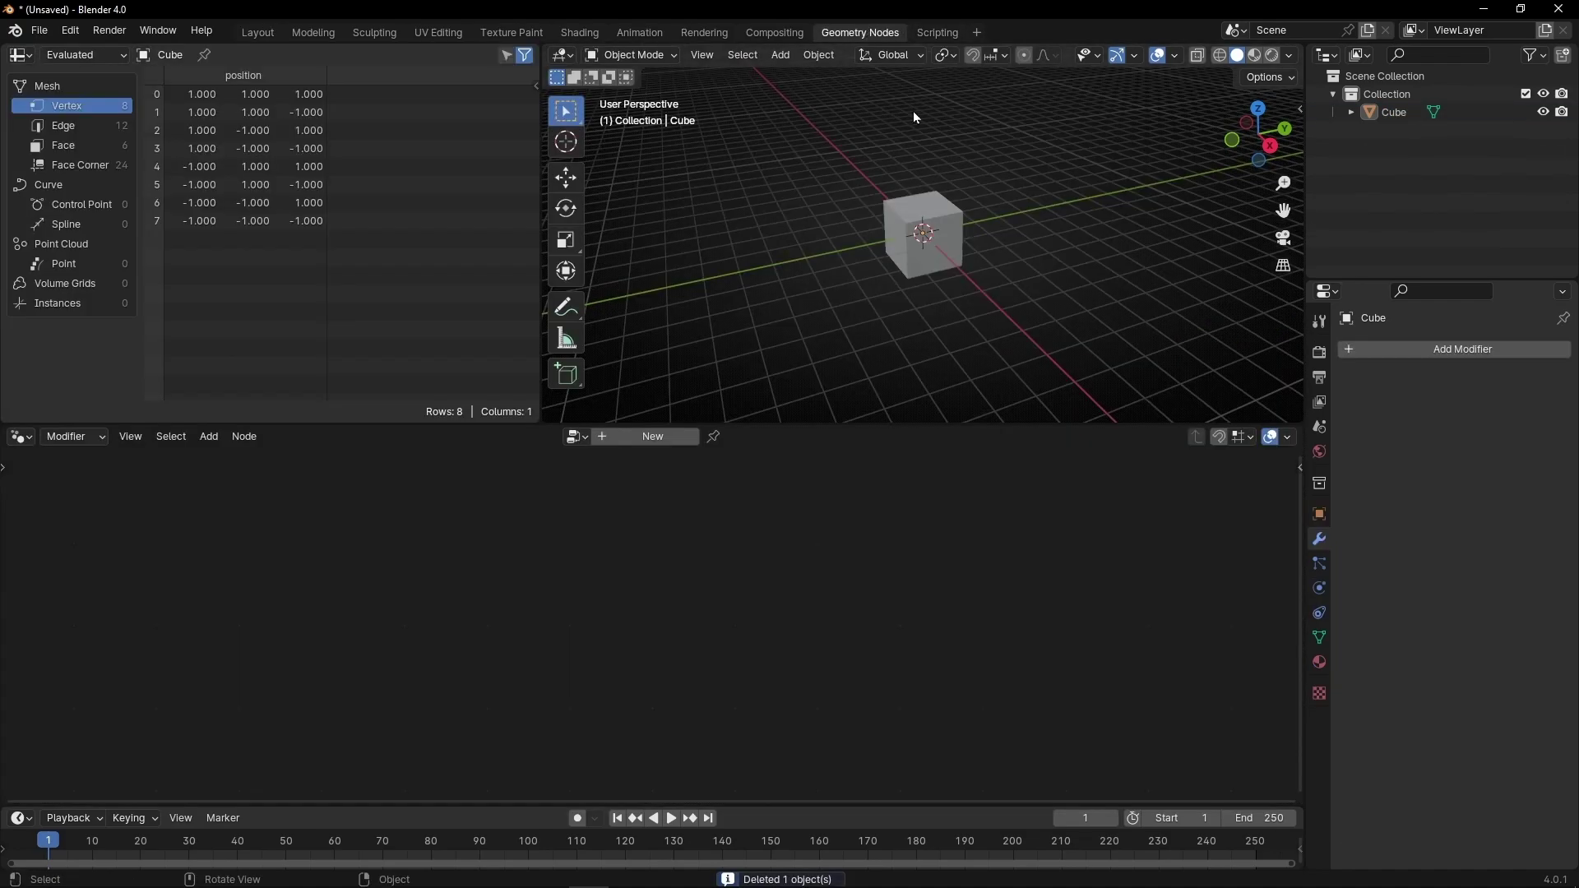
left_click_drag(1303, 310, 1562, 310)
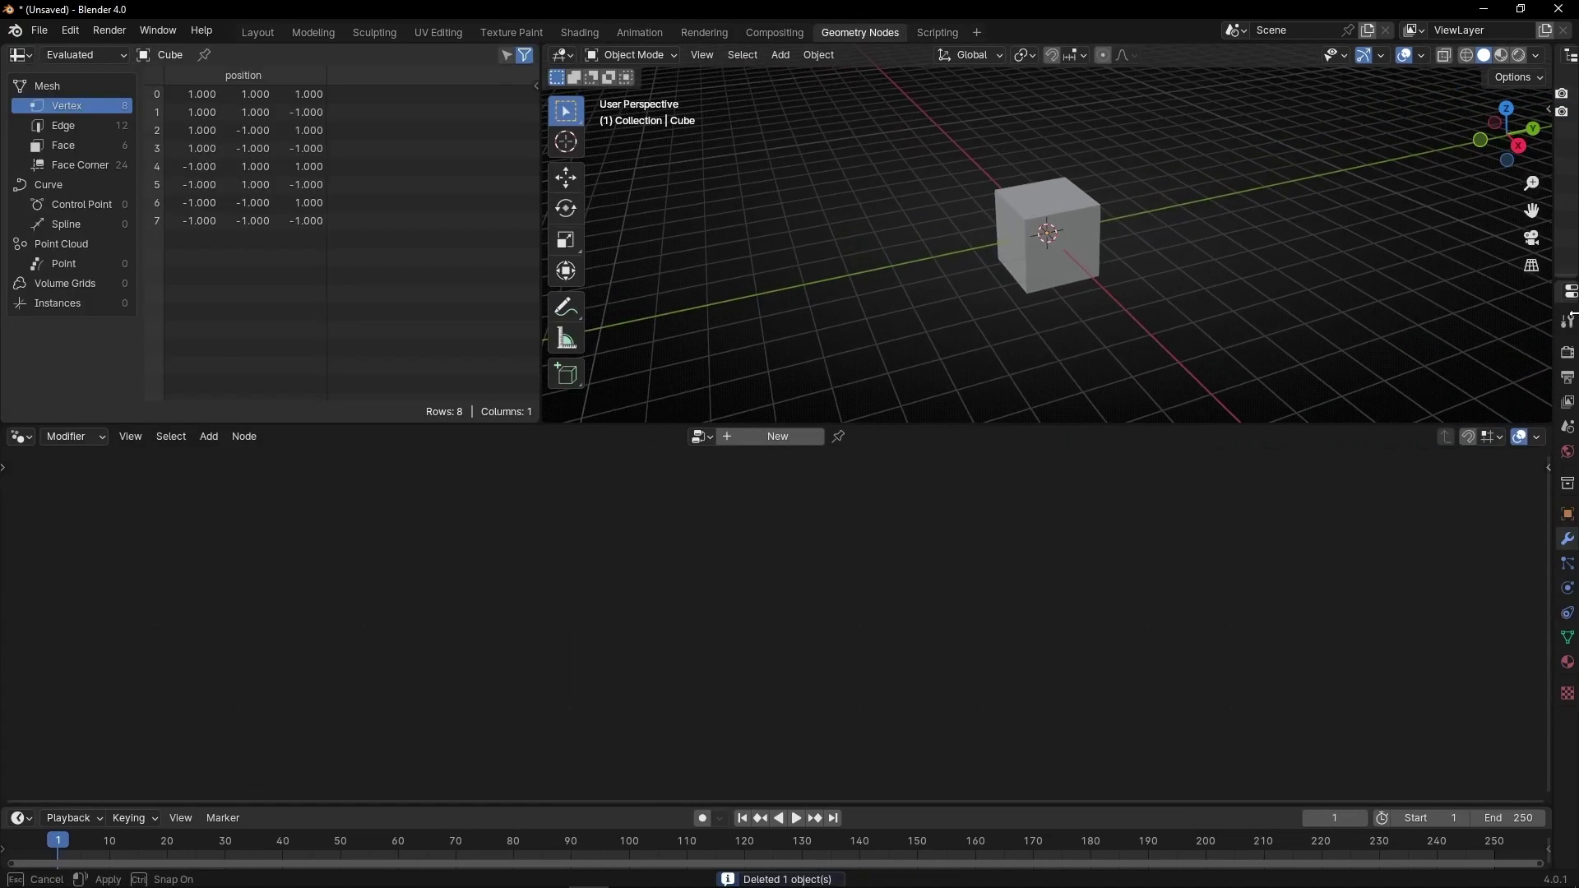
right_click(363, 56)
left_click(324, 234)
Step: Create a new geometry node tree on the cube and delete its Group Input node
left_click(758, 288)
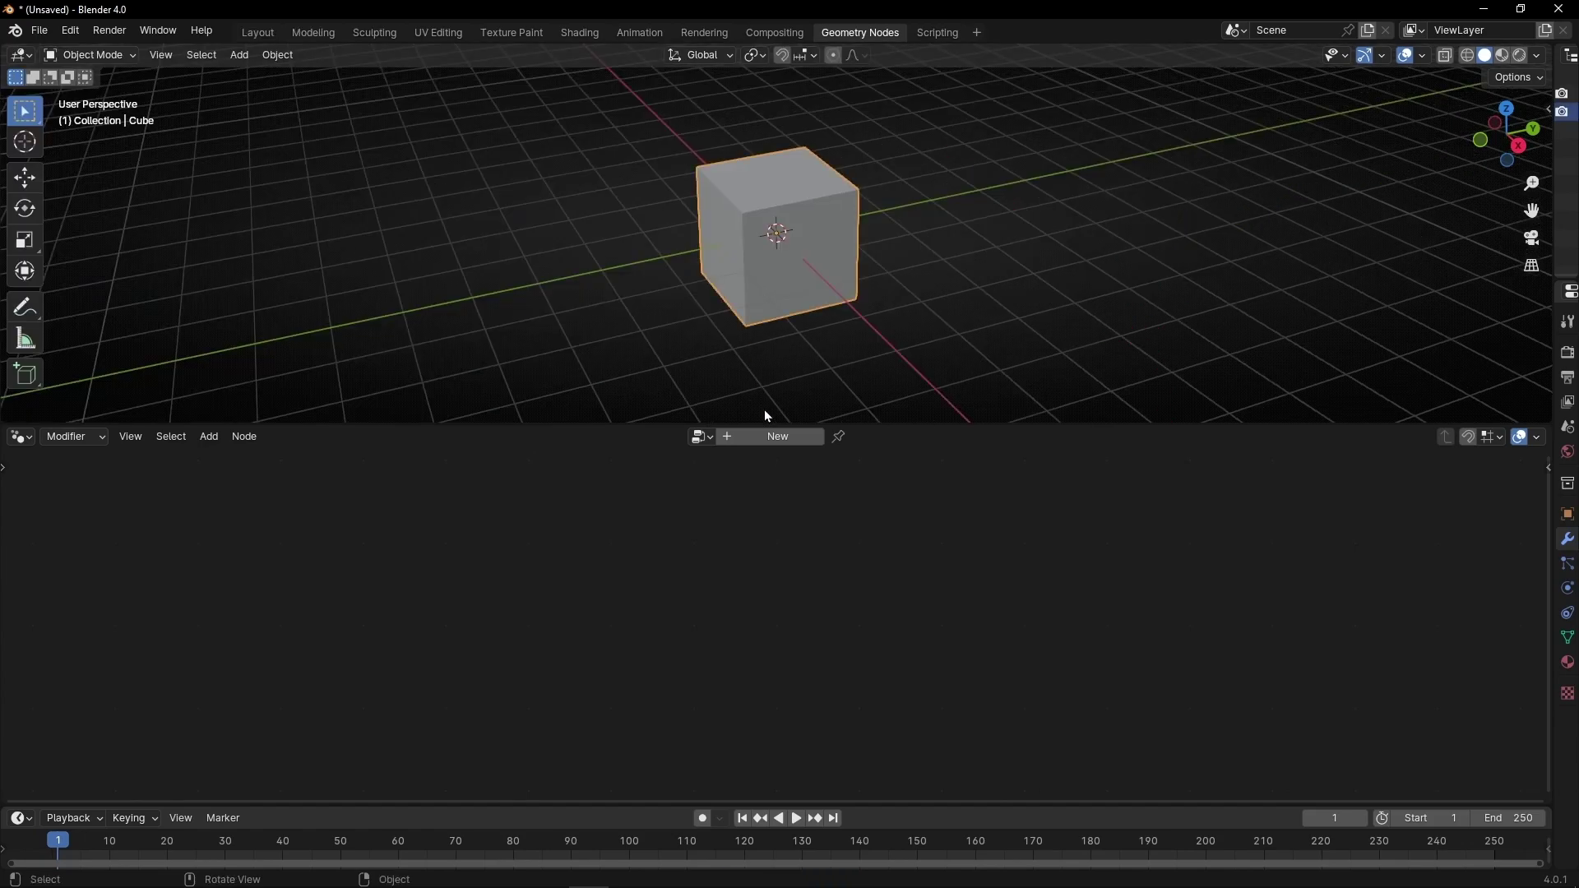
left_click(760, 437)
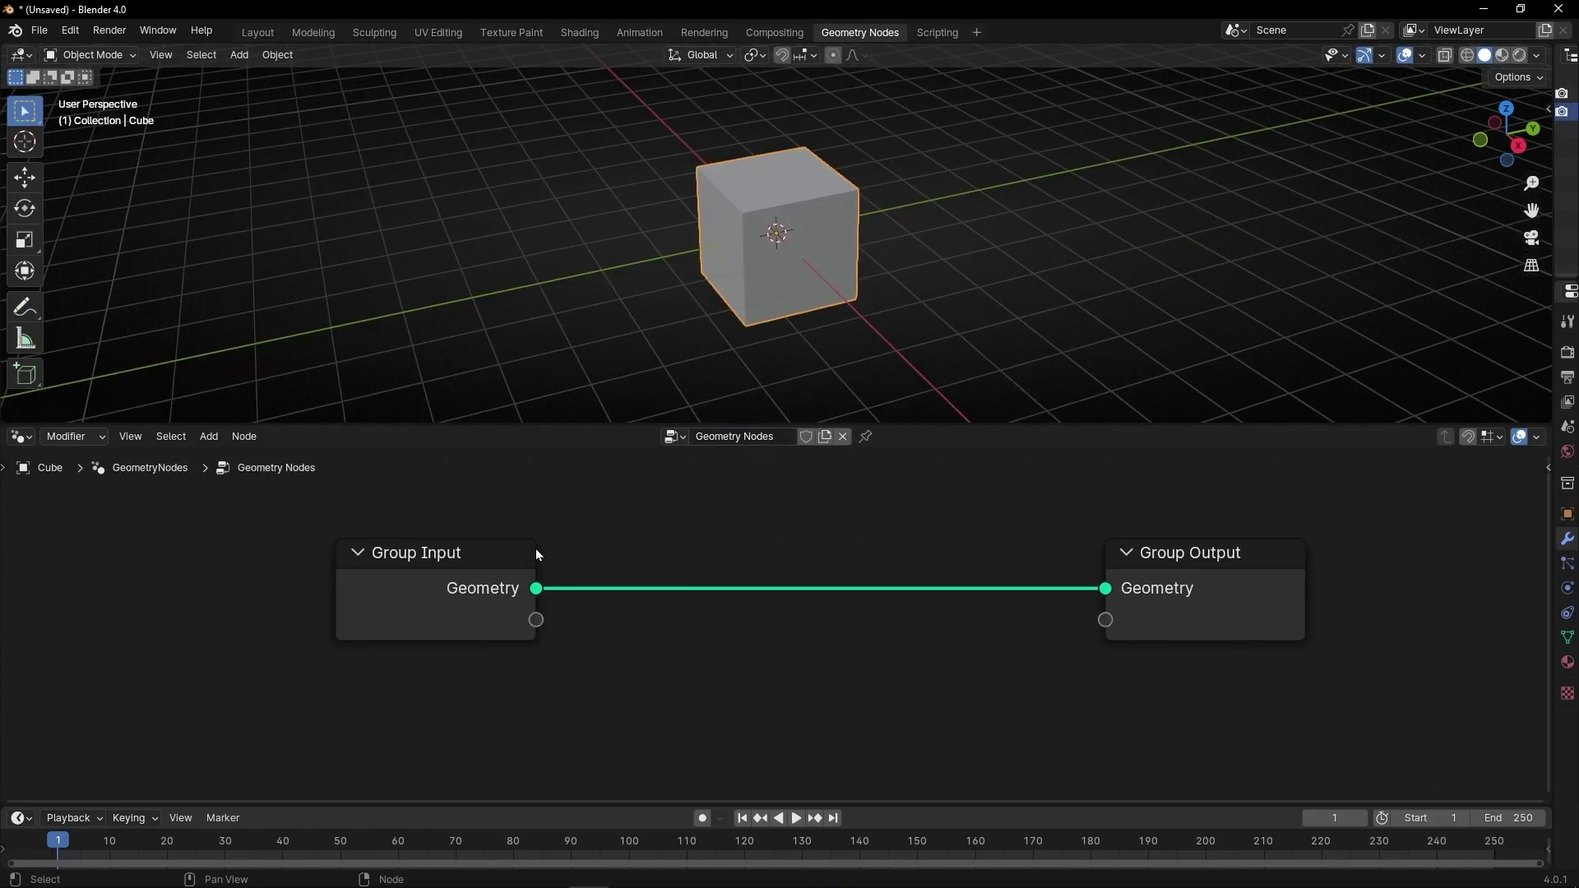
left_click(457, 588)
key("x")
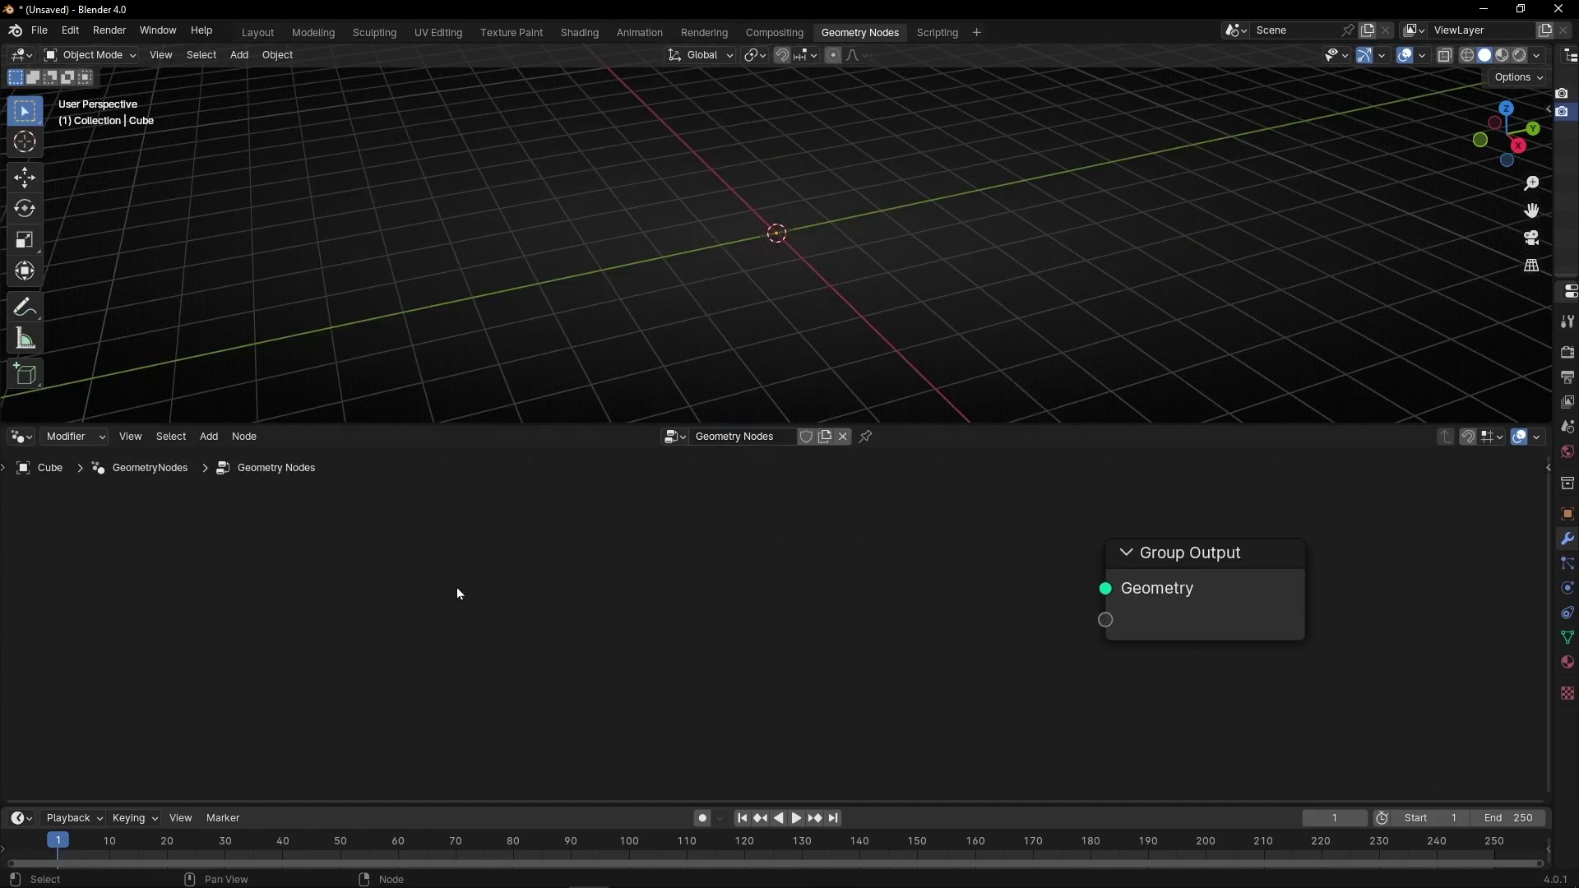
Step: Add a Curve Line node and connect its Curve output to the Group Output's Geometry
key("shift+a")
type("curve lo")
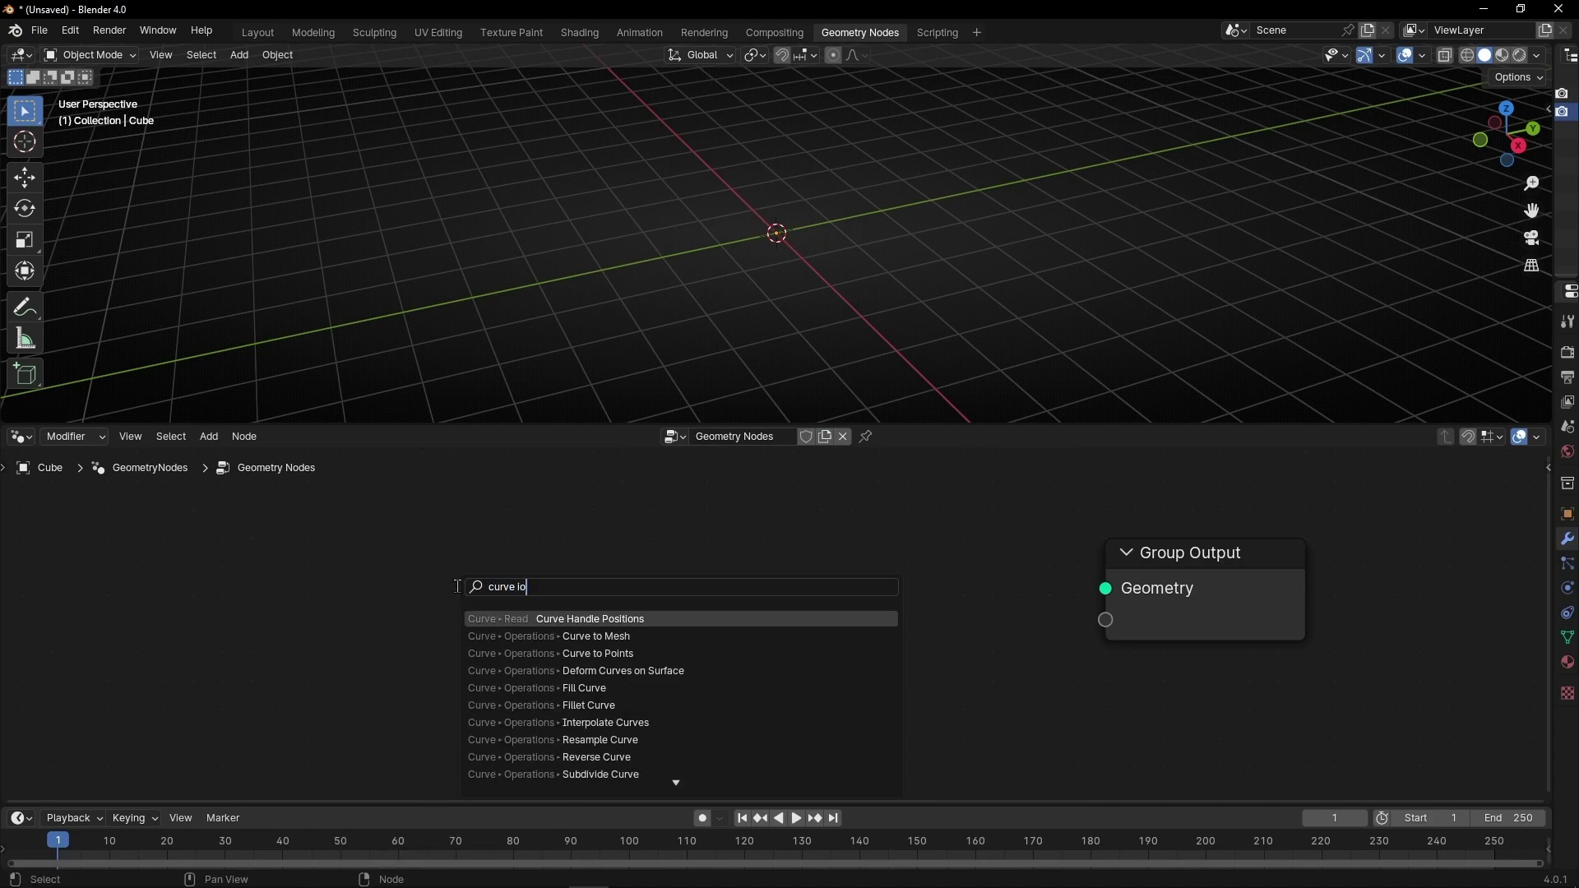
type("ne")
key("Return")
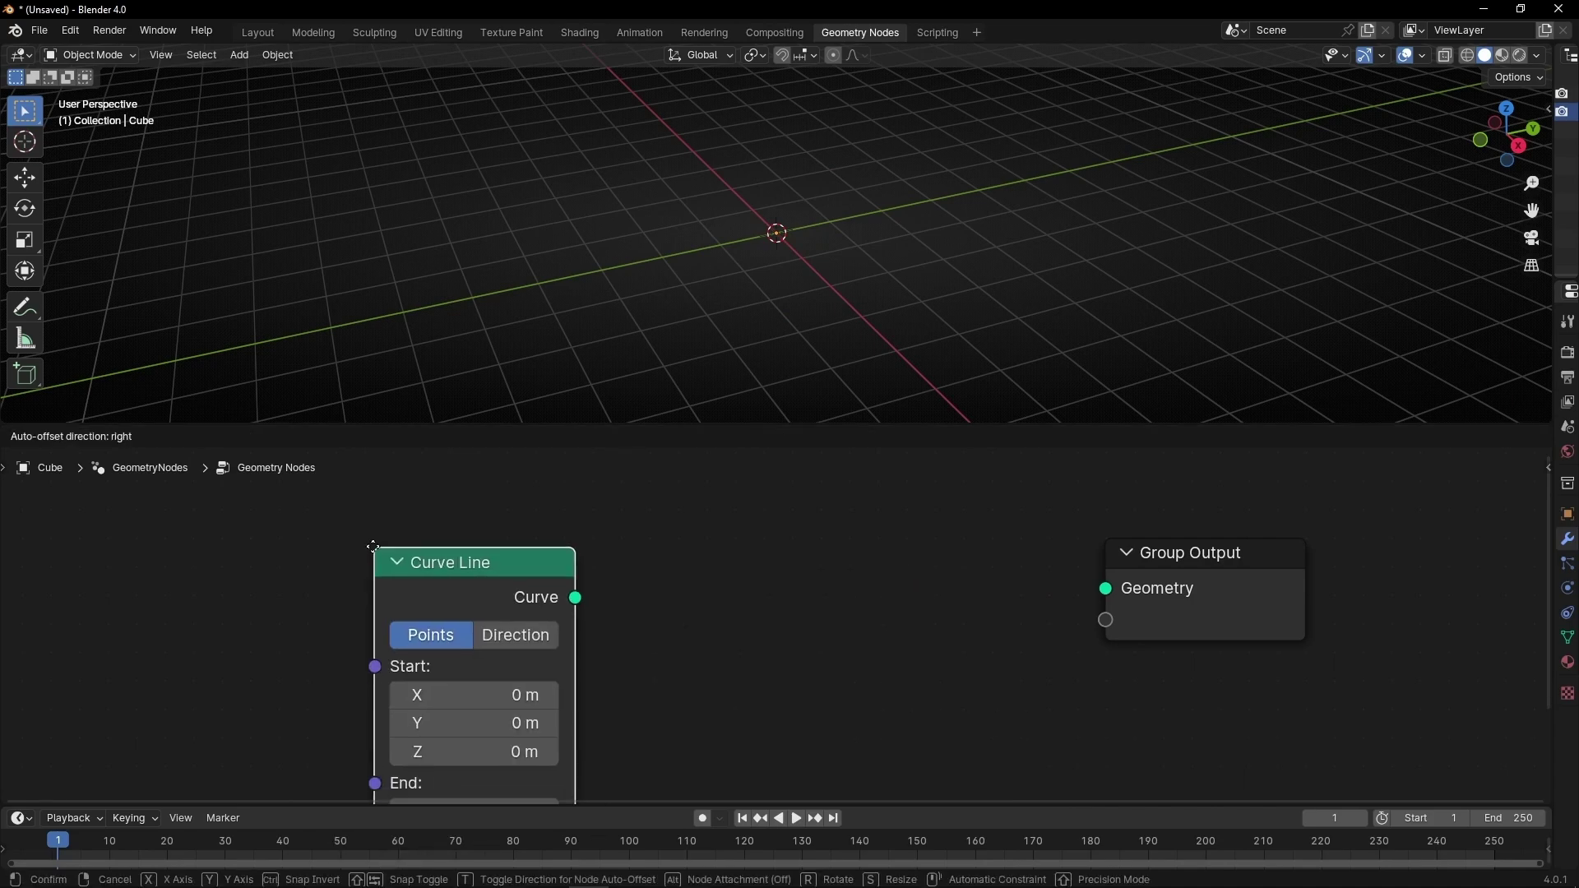
left_click(374, 555)
left_click_drag(573, 596, 1168, 580)
left_click_drag(506, 568, 505, 523)
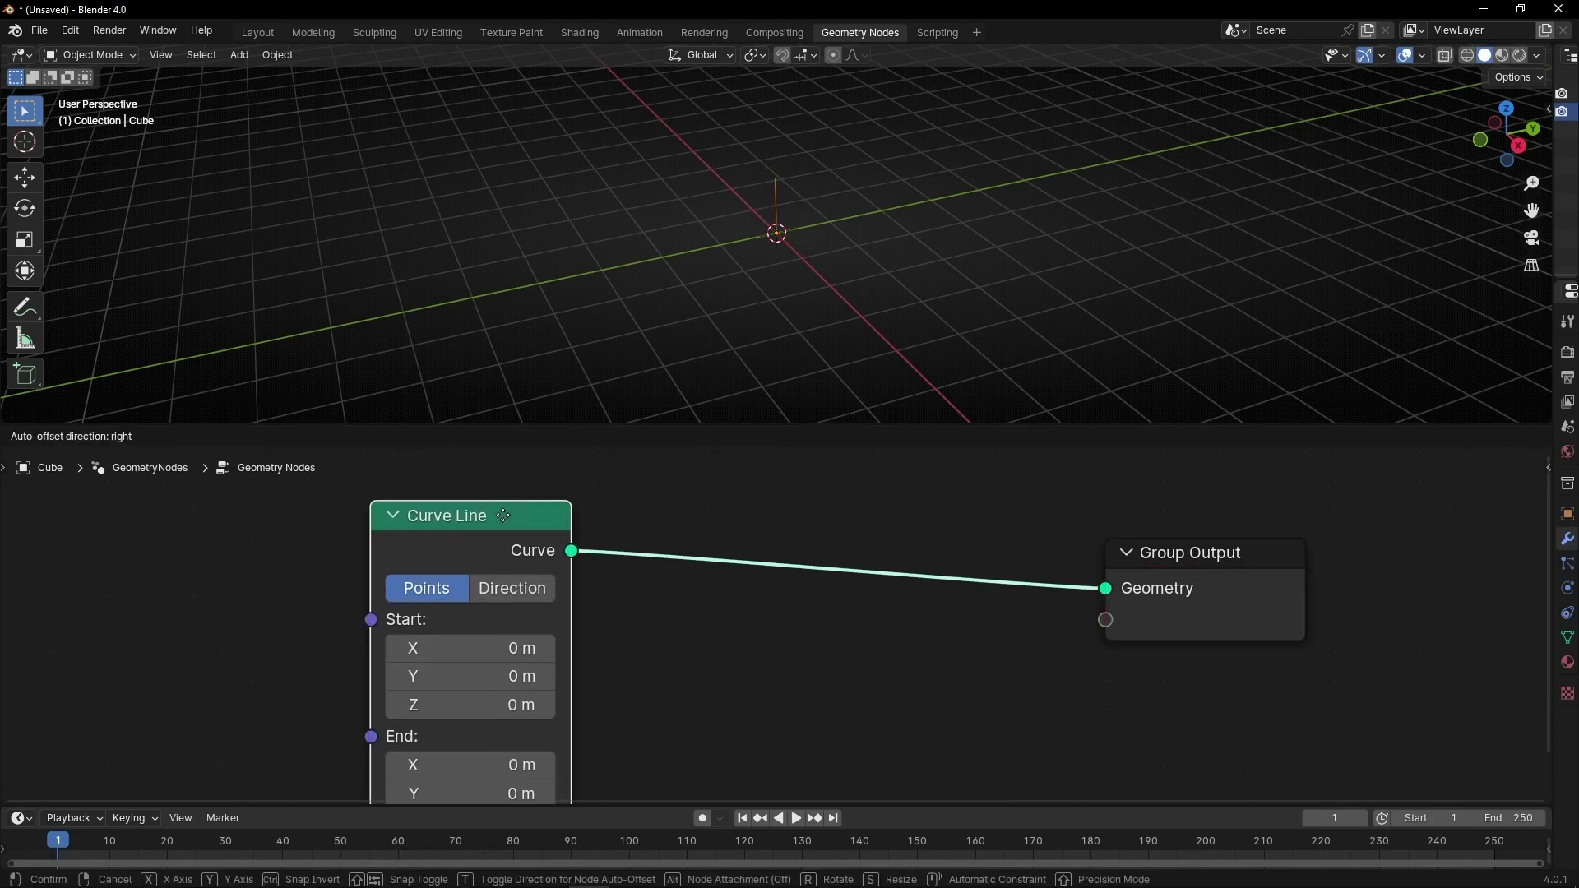
Step: Lay the Curve Line along the Y axis with End Z 0 m, Start Y -1.3 m and End Y 1.7 m
scroll(855, 253, "up", 4)
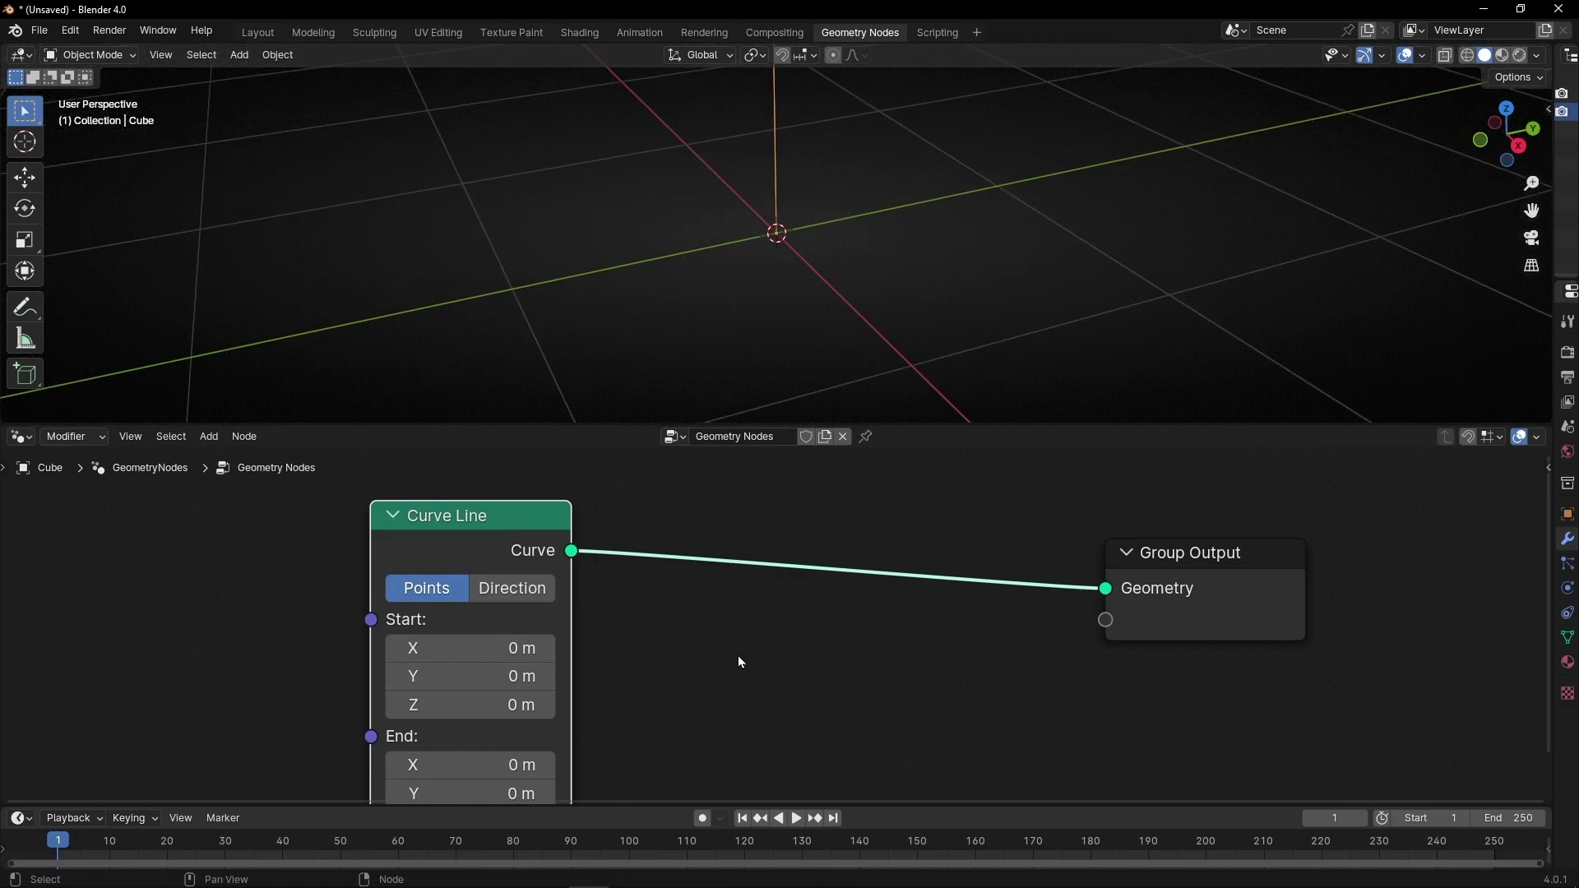
middle_click_drag(737, 655, 746, 591)
left_click(519, 759)
type("0")
key("Return")
mouse_move(511, 613)
left_mouse_down()
mouse_move(477, 613)
mouse_move(534, 614)
mouse_move(490, 613)
left_mouse_up()
left_click_drag(487, 730, 534, 731)
middle_click_drag(872, 304, 787, 279)
scroll(717, 564, "down", 1)
Step: Insert an Instance on Points node on the link between Curve Line and Group Output
middle_click_drag(717, 564, 634, 611)
left_click_drag(408, 529, 308, 557)
key("shift+a")
type("ins")
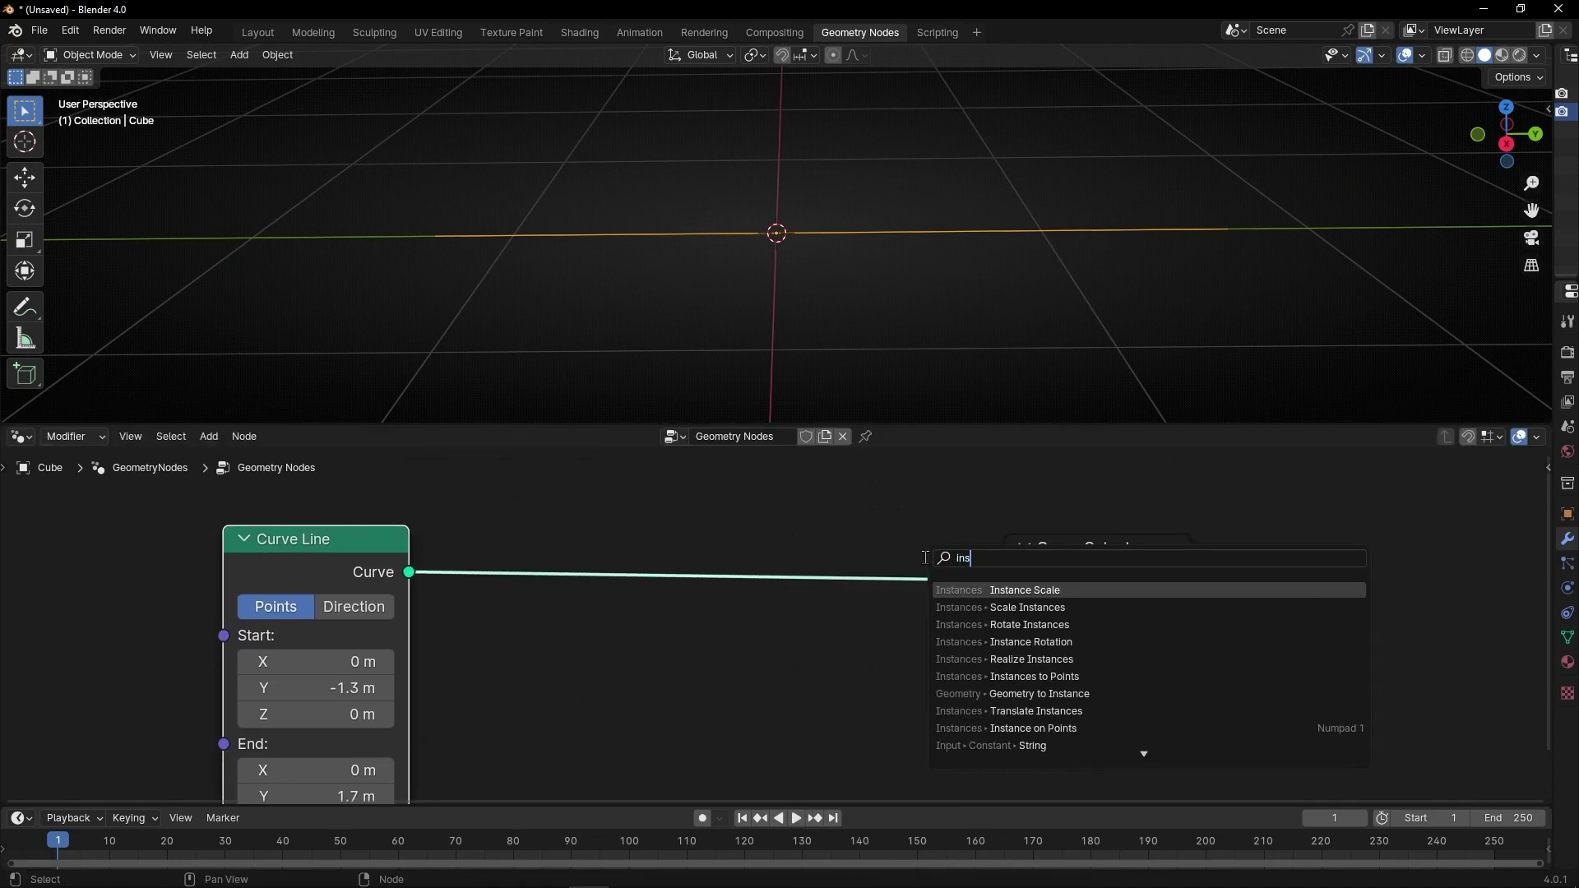
type("tances on")
key("Return")
left_click(712, 505)
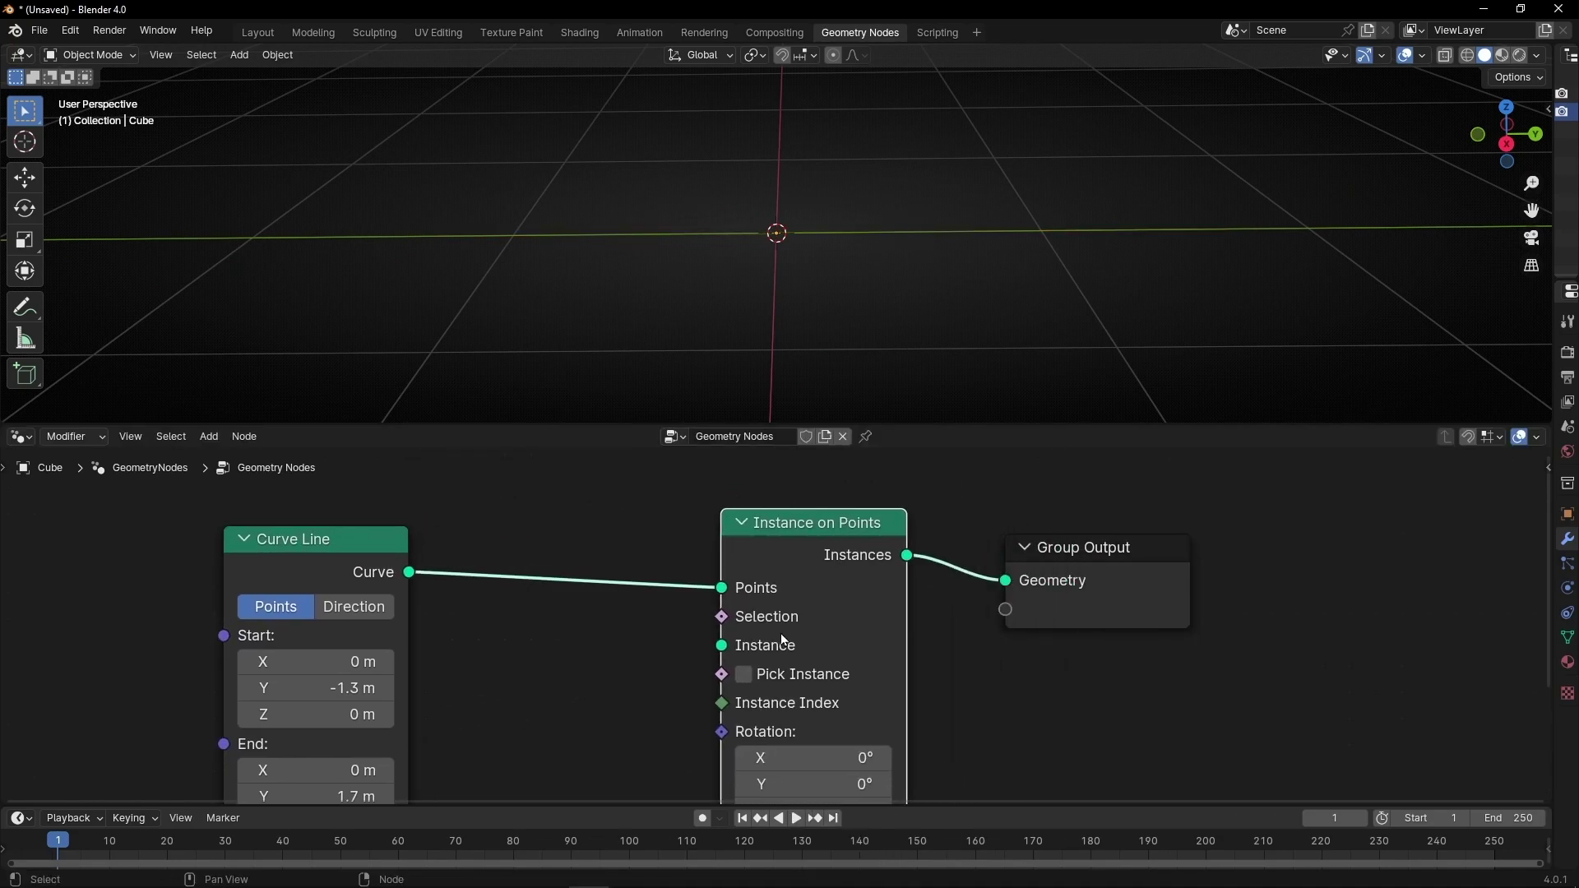
Step: Collapse the Curve Line node and add a Cube node linked to the Instance input of Instance on Points
middle_click_drag(654, 683, 909, 675)
left_click_drag(646, 549, 520, 537)
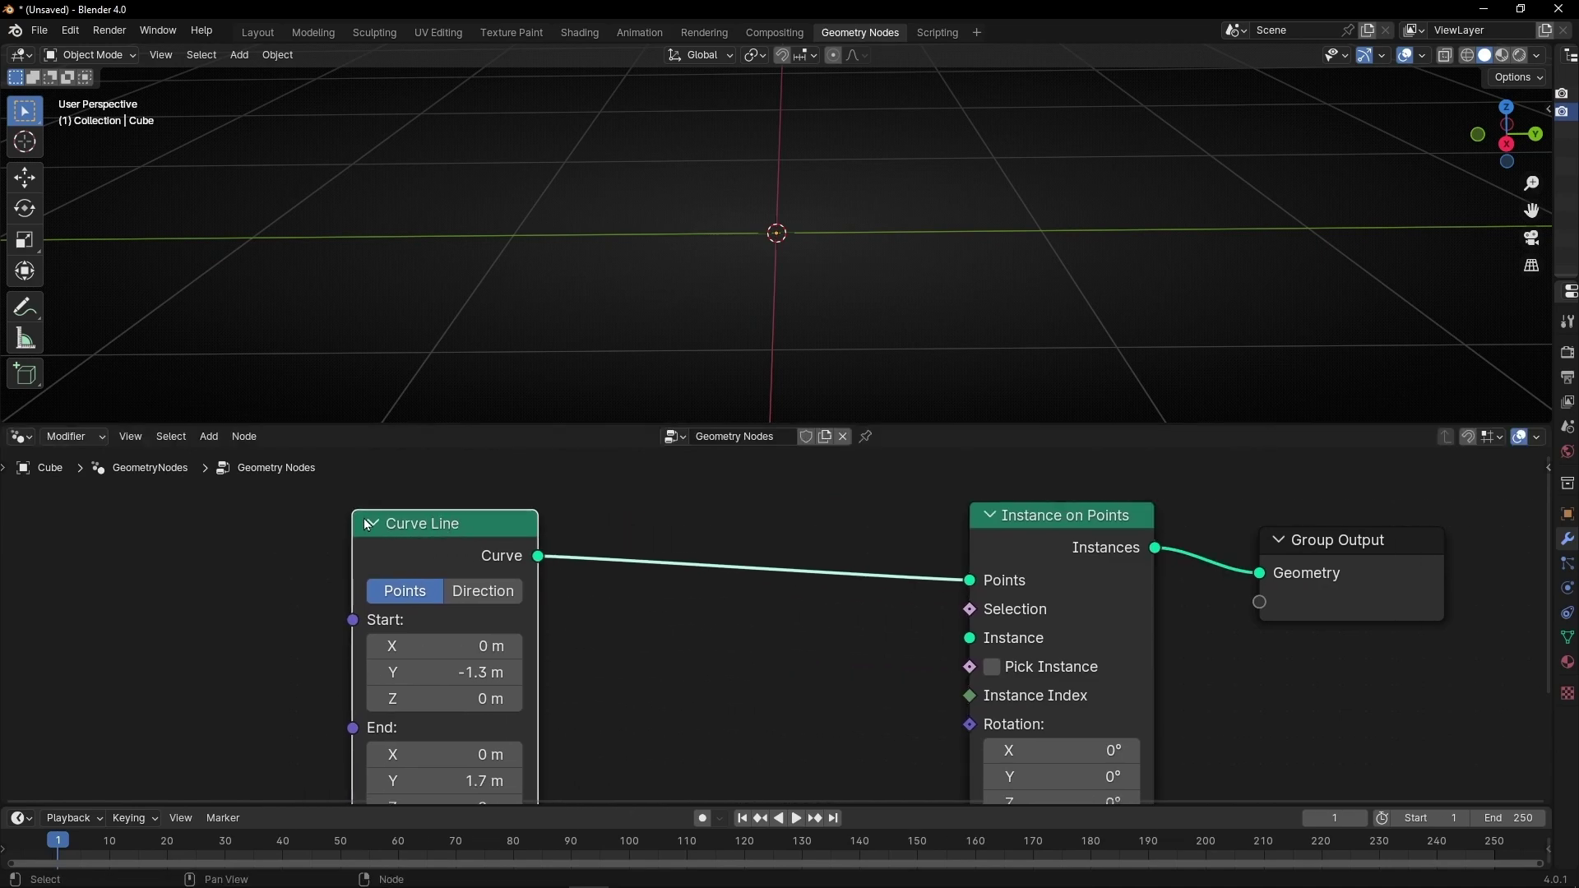
key("h")
left_click_drag(971, 638, 542, 643)
type("cube")
key("Return")
left_click(755, 639)
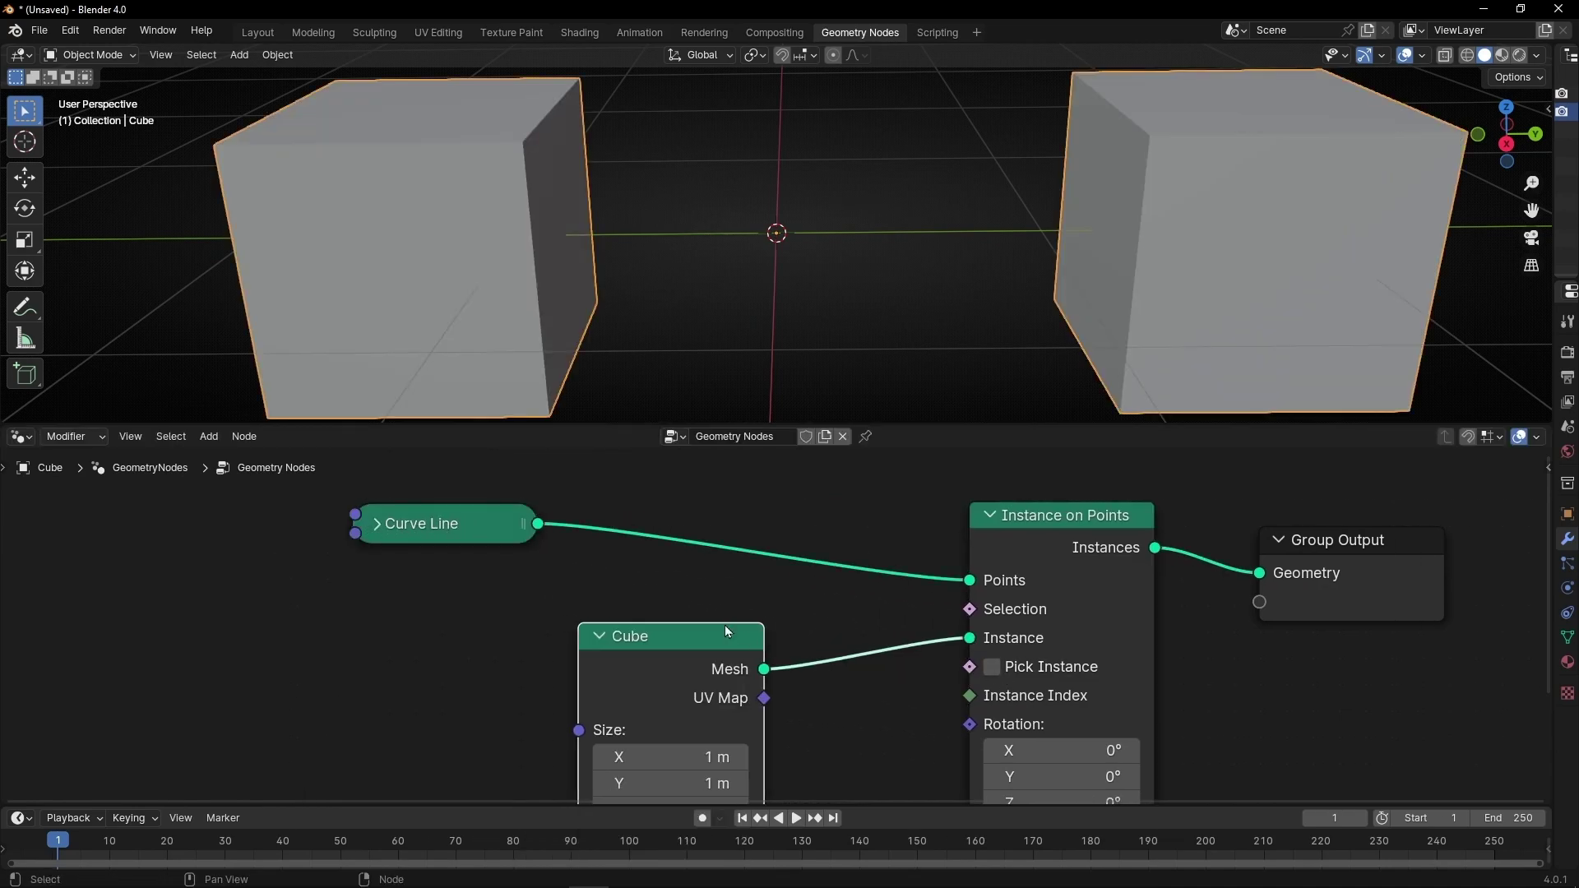
Step: Set the Cube node's X, Y and Z size to 0.2 m
left_click_drag(499, 525, 351, 532)
middle_click_drag(379, 637, 409, 551)
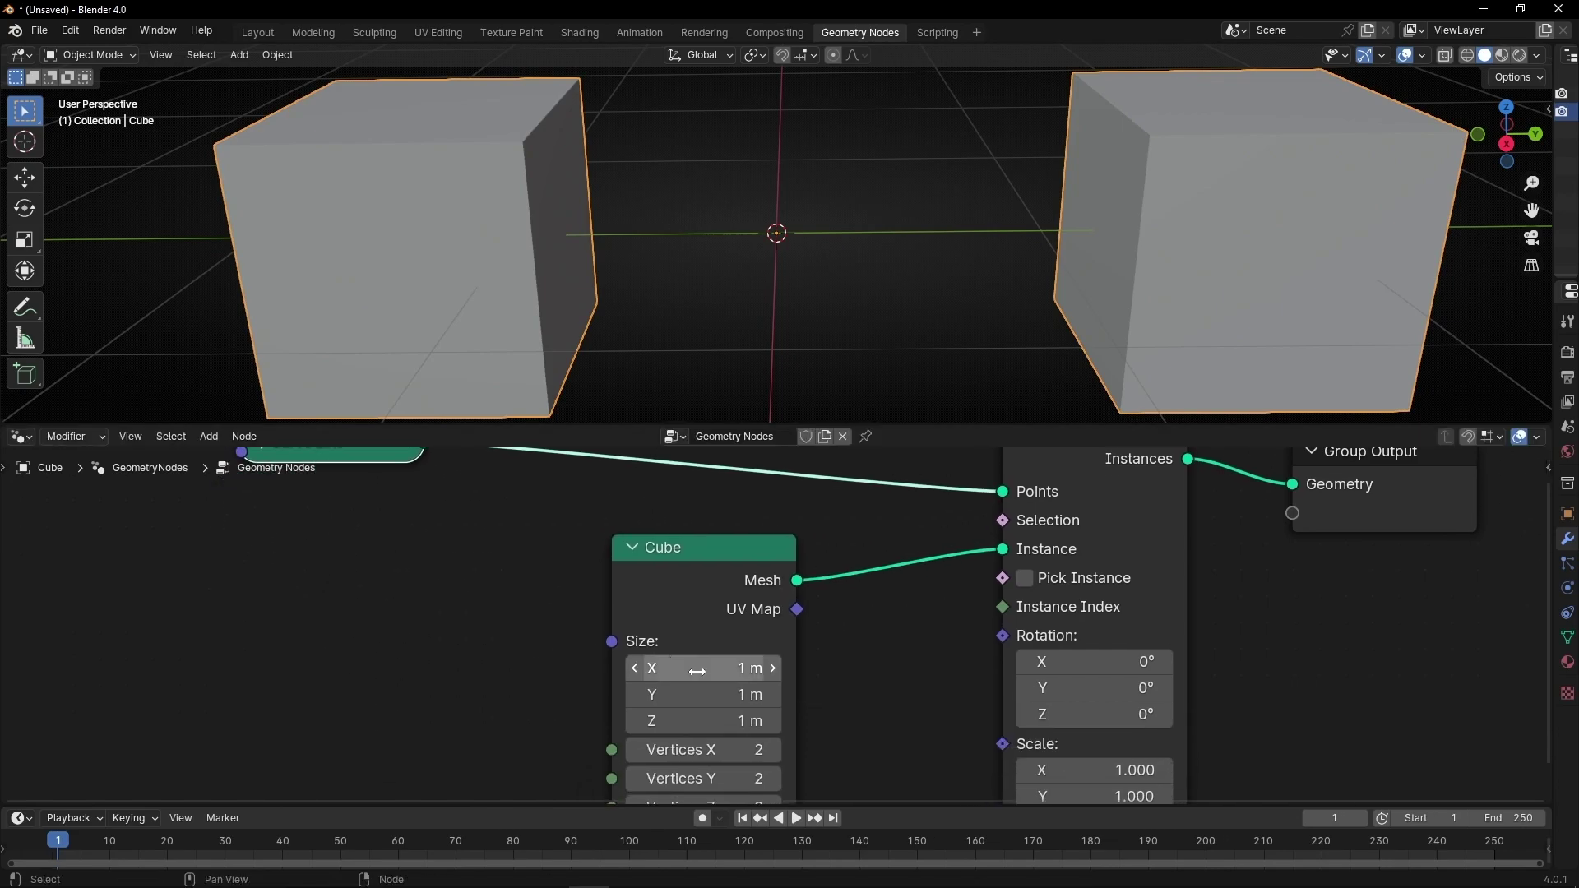
left_click_drag(699, 667, 699, 720)
type("0.2")
key("Return")
Step: Insert a Resample Curve node between Curve Line and Instance on Points
middle_click_drag(537, 580, 614, 676)
left_click_drag(459, 546, 391, 551)
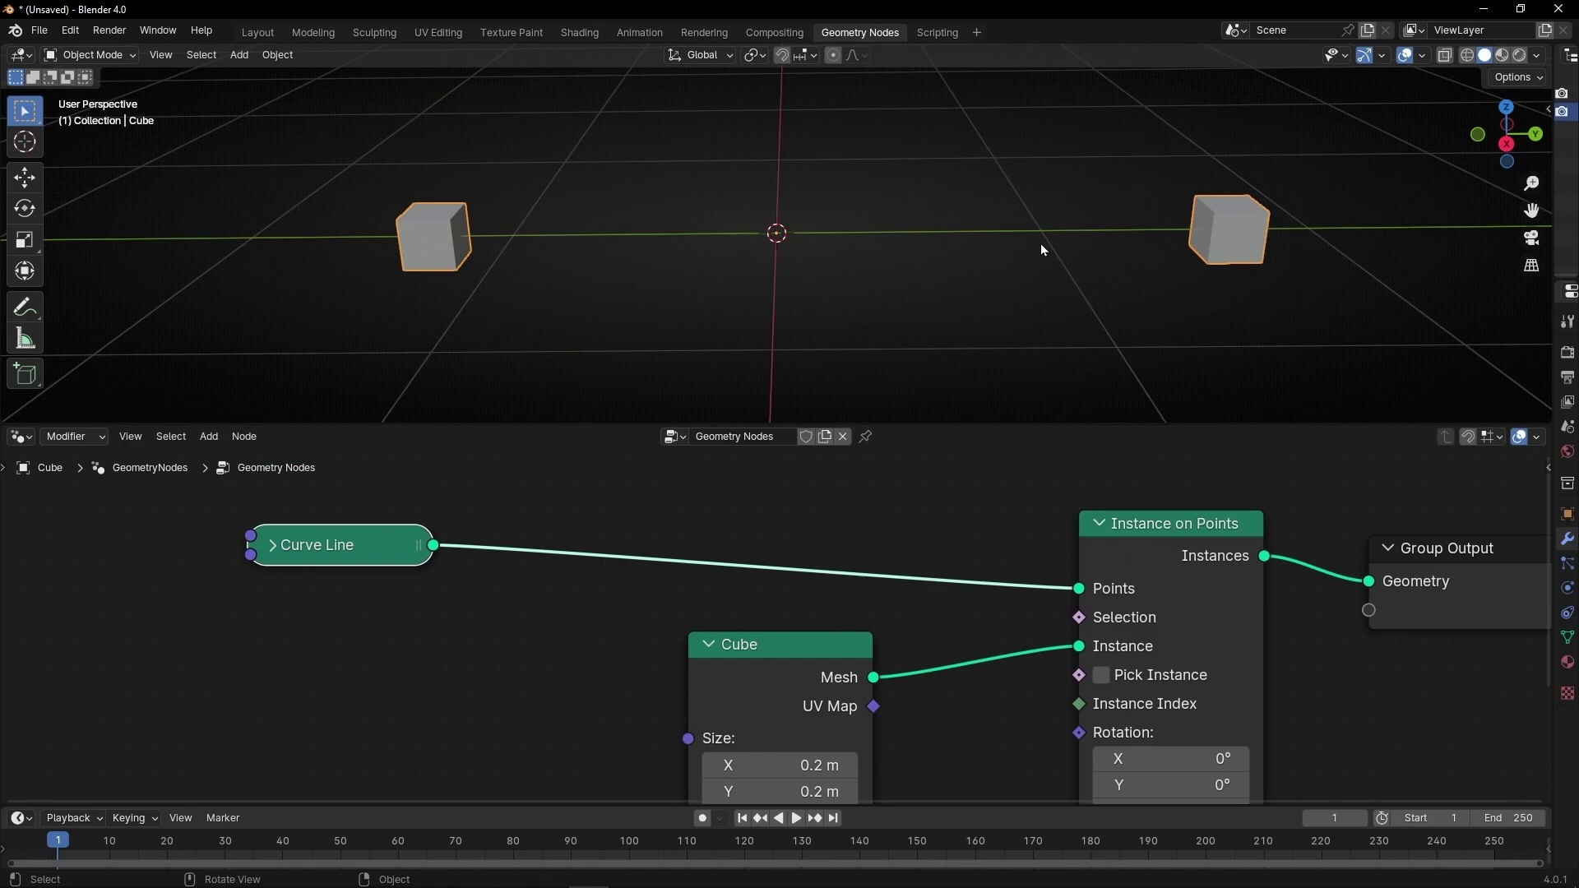
key("shift+a")
type("resample")
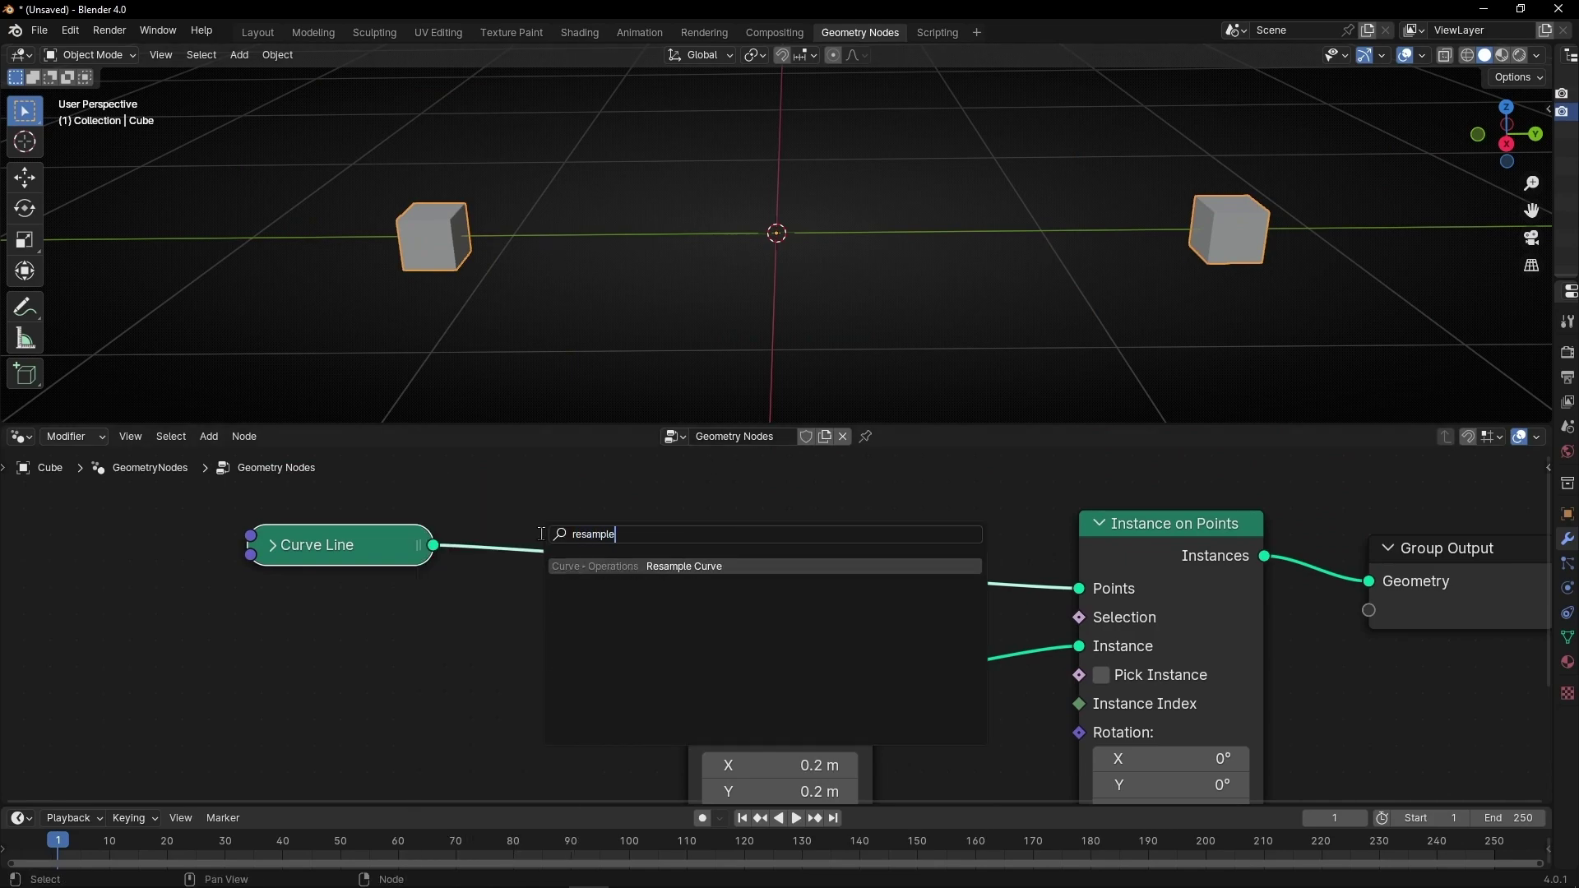
key("Return")
left_click(533, 516)
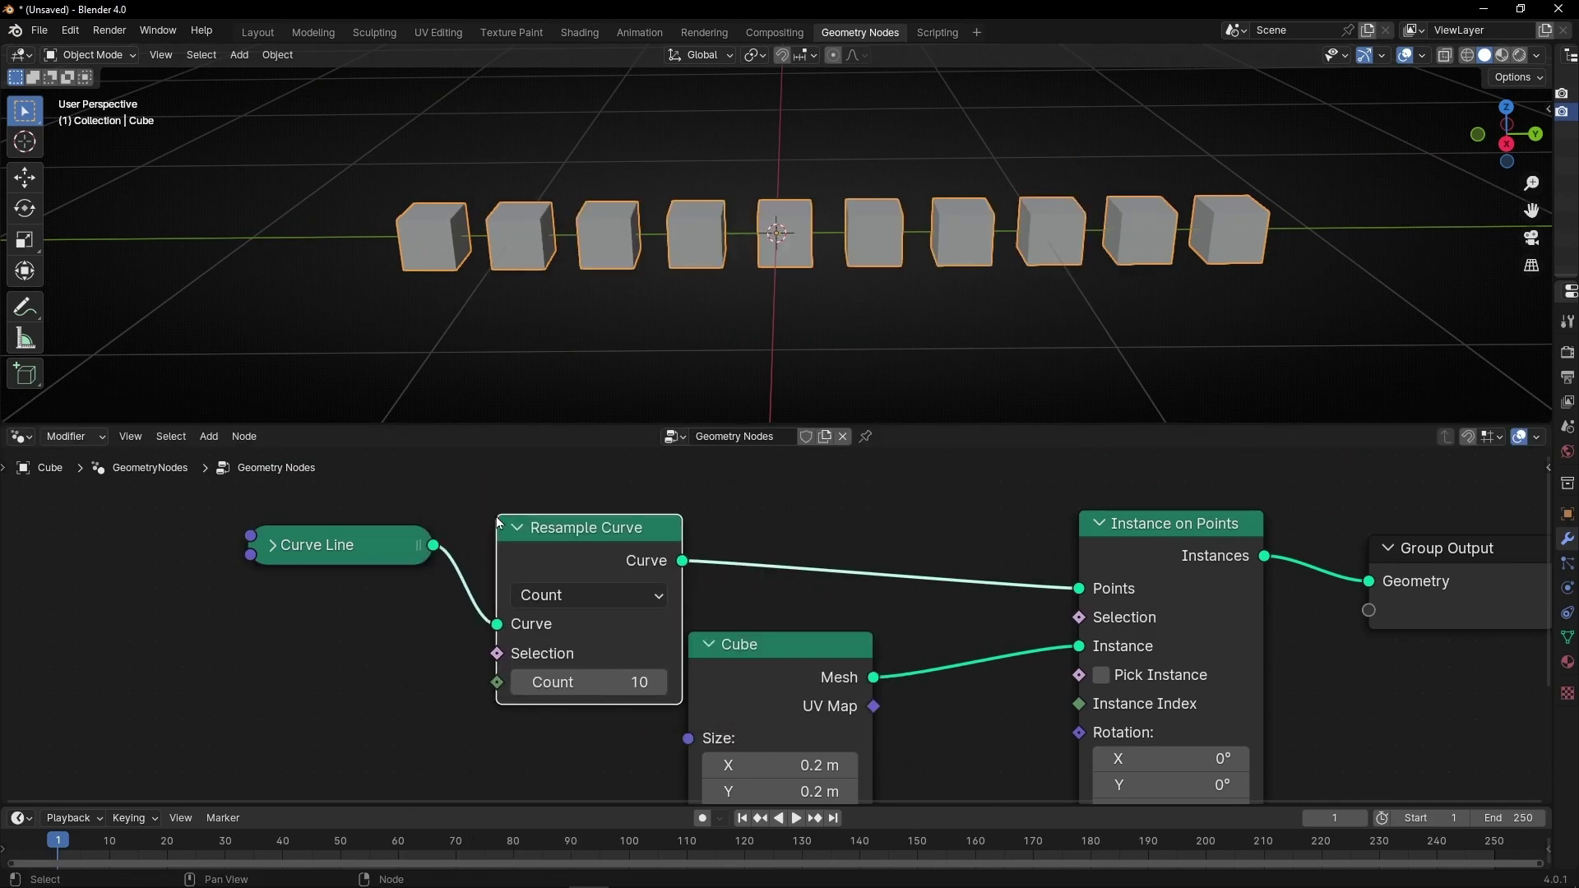
Step: Try counts of 5 and 19 on the Resample Curve node and reset the count to its default
left_click(641, 682)
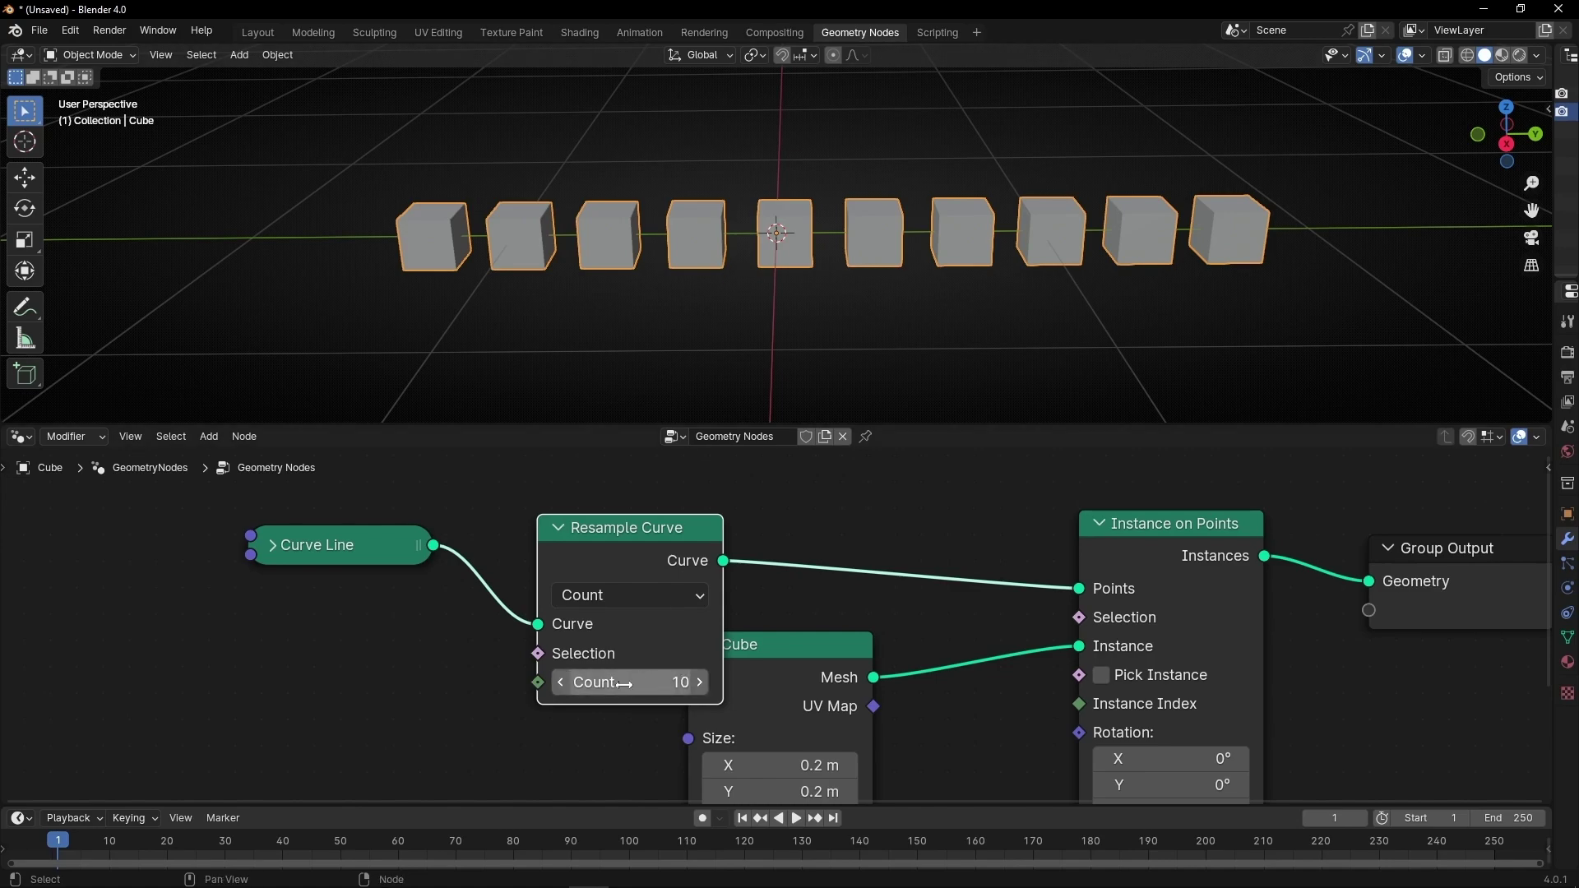
type("5")
key("Return")
left_click_drag(630, 682, 699, 682)
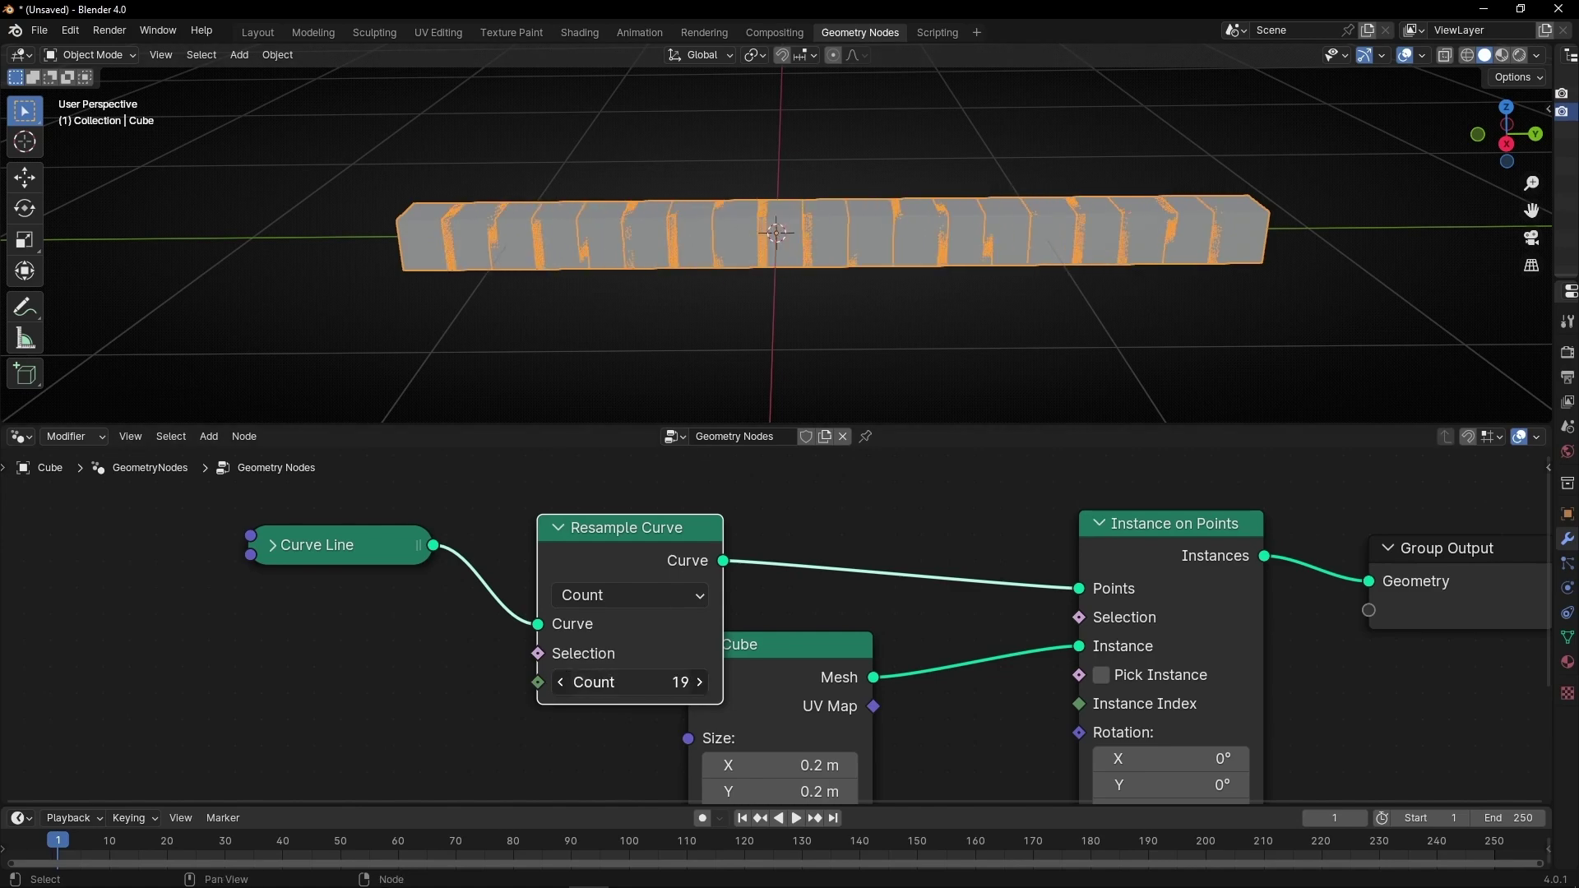
key("BackSpace")
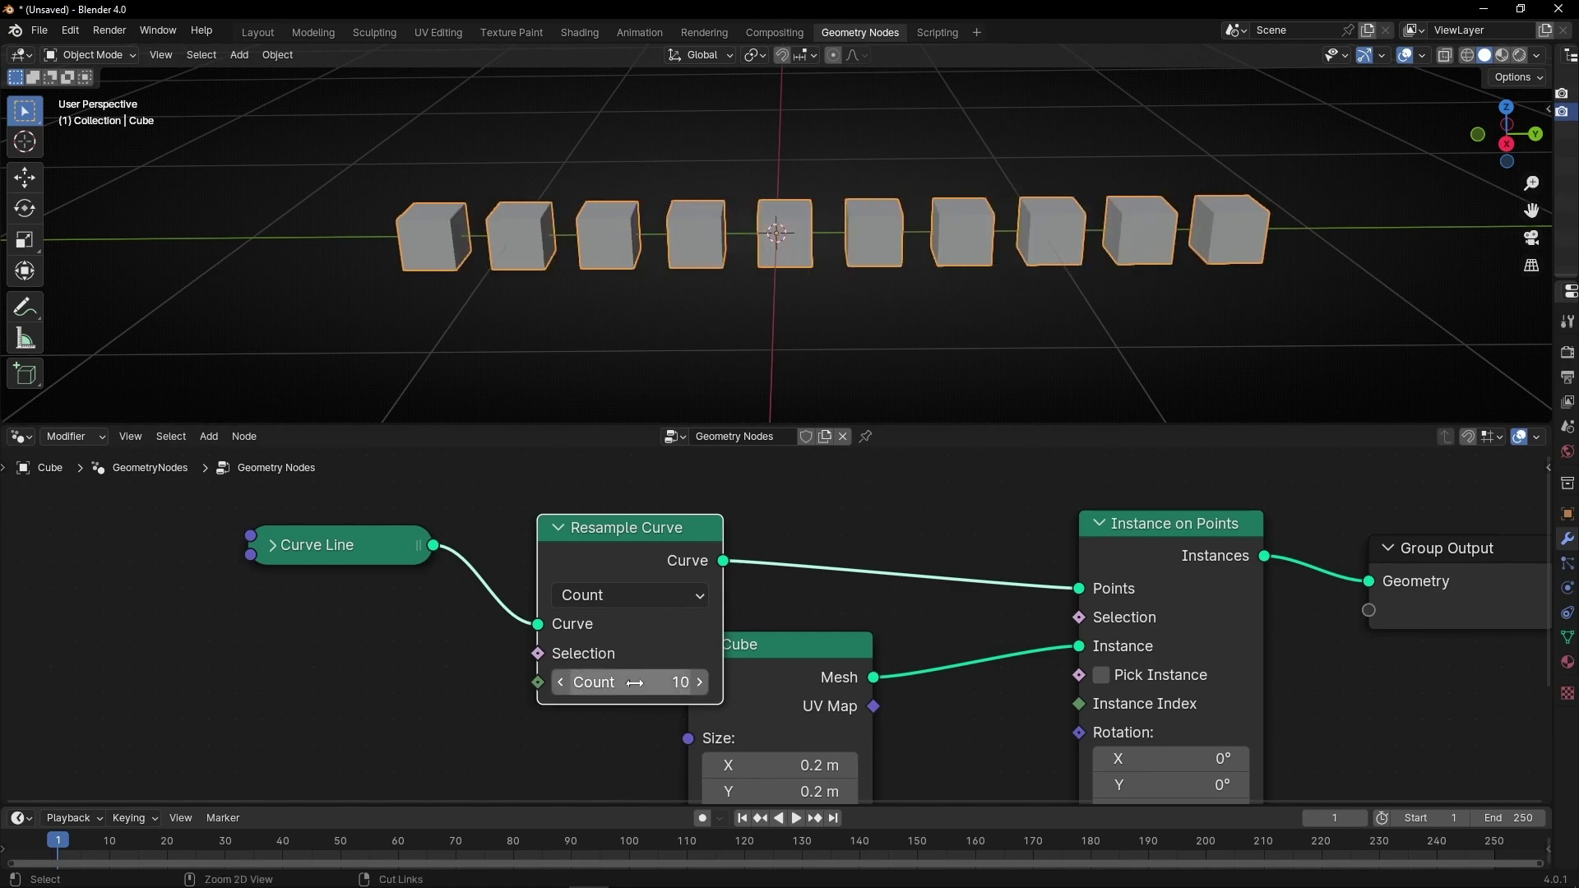
Step: Set the Cube node's Z size to 1 m and collapse the Resample Curve and Cube nodes
left_click(558, 528)
middle_click_drag(526, 630, 454, 518)
middle_click_drag(490, 613, 483, 553)
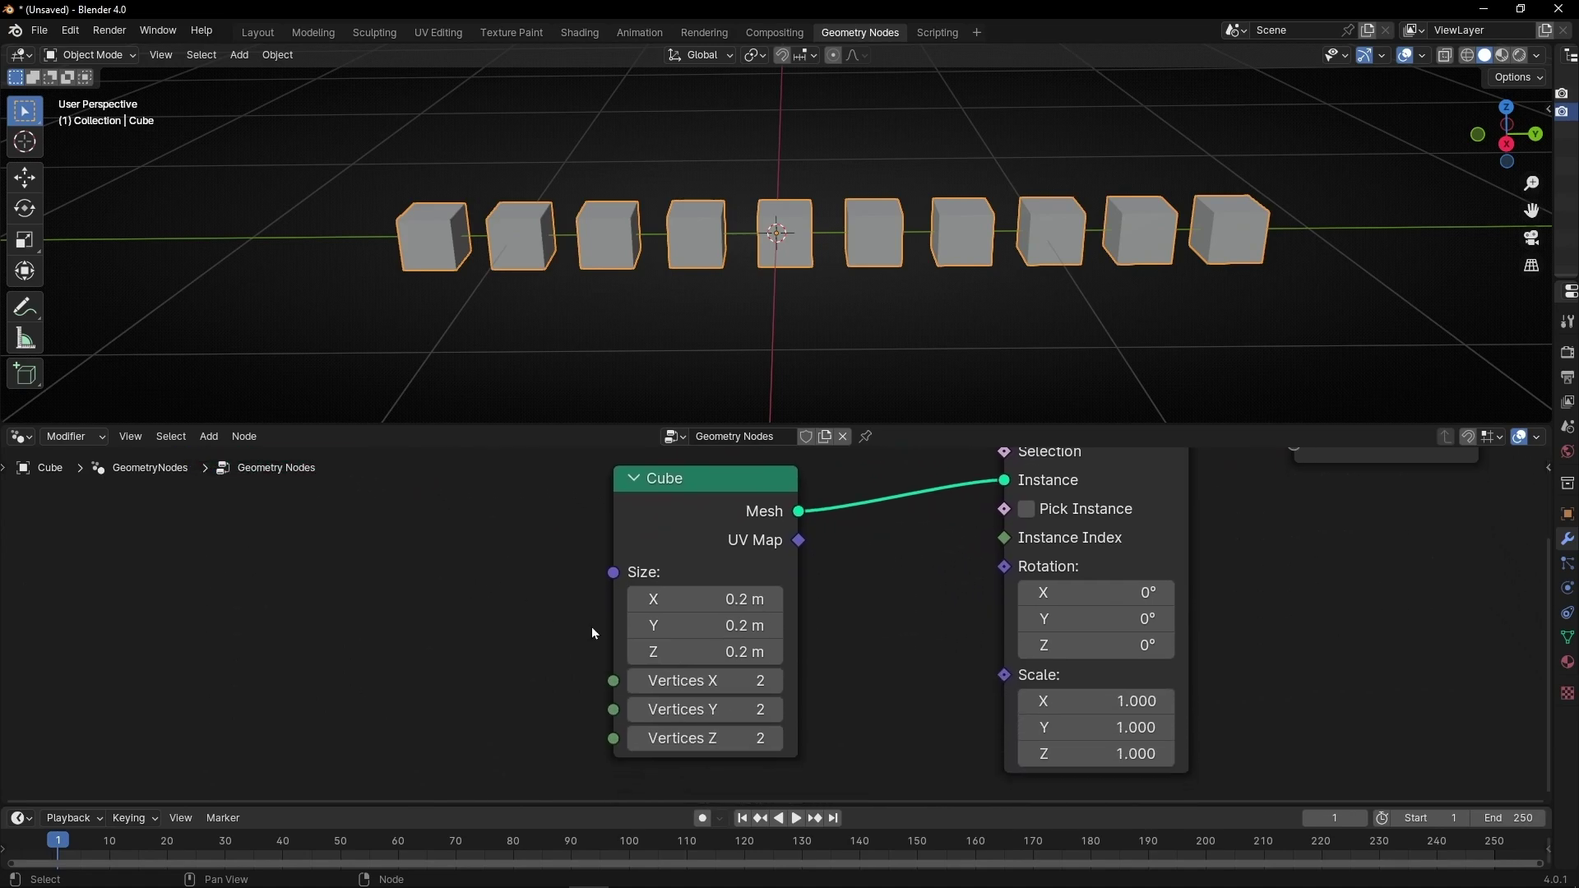
left_click_drag(656, 652, 715, 652)
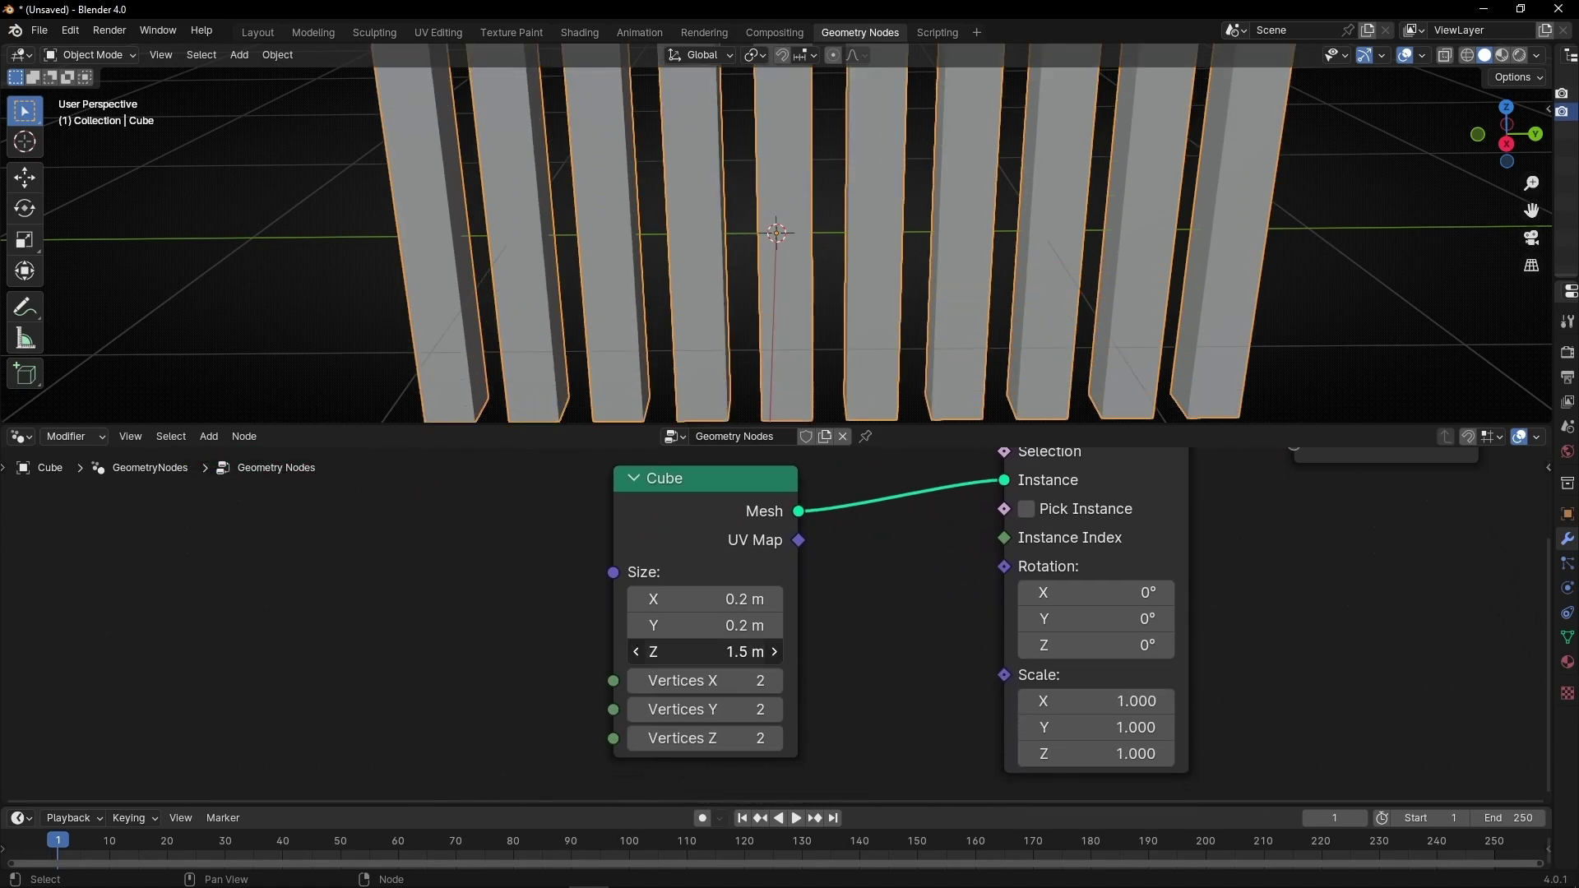
left_click(740, 652)
type("1")
key("Return")
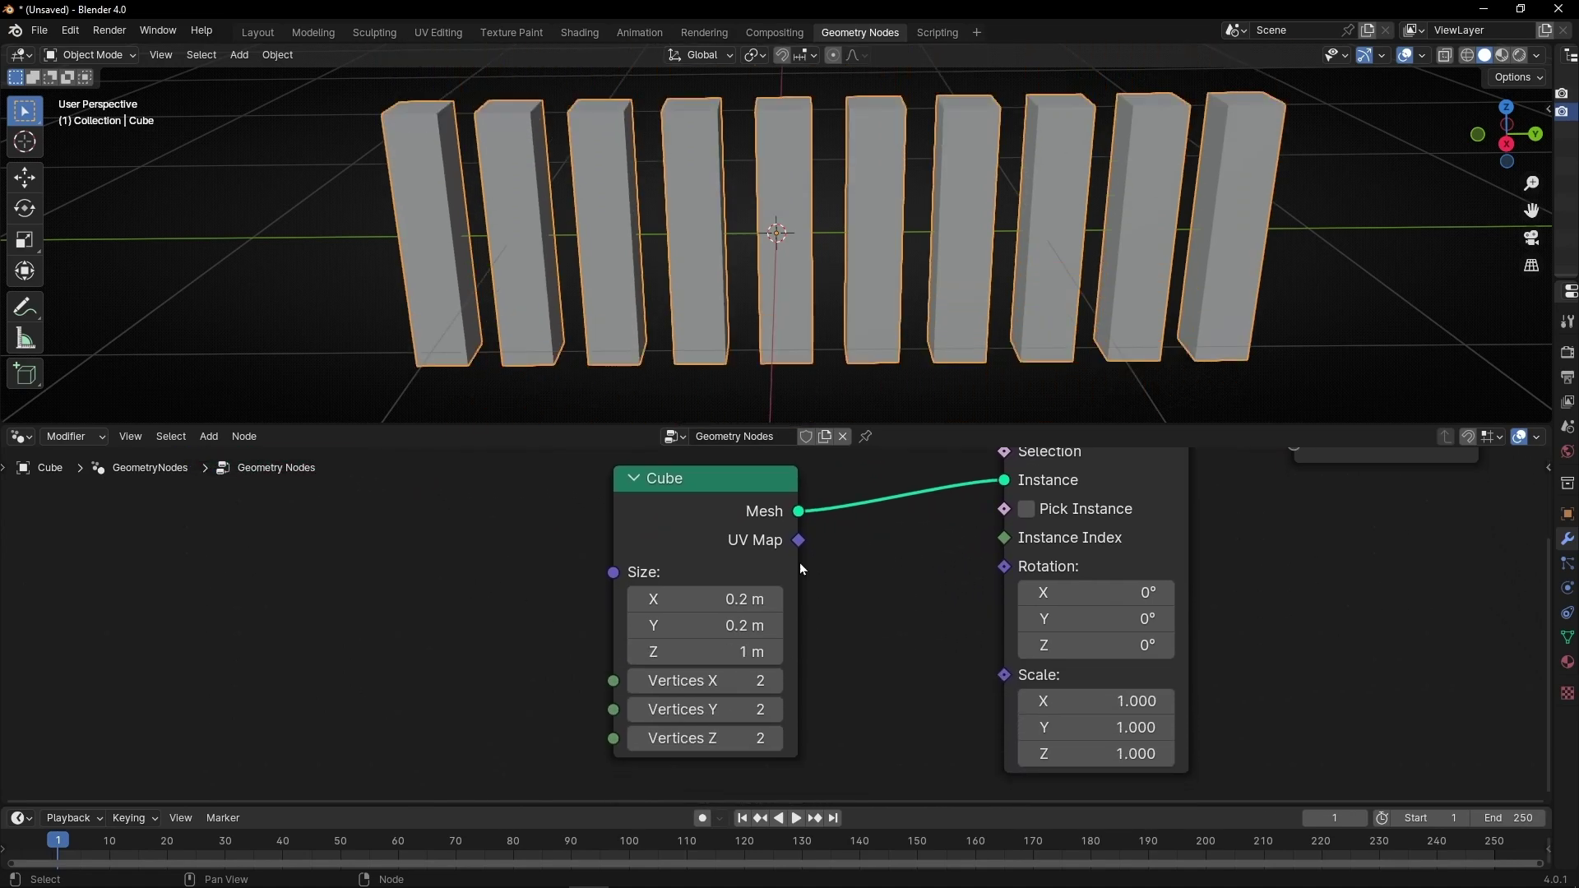
scroll(766, 289, "down", 2)
middle_click_drag(771, 275, 740, 259)
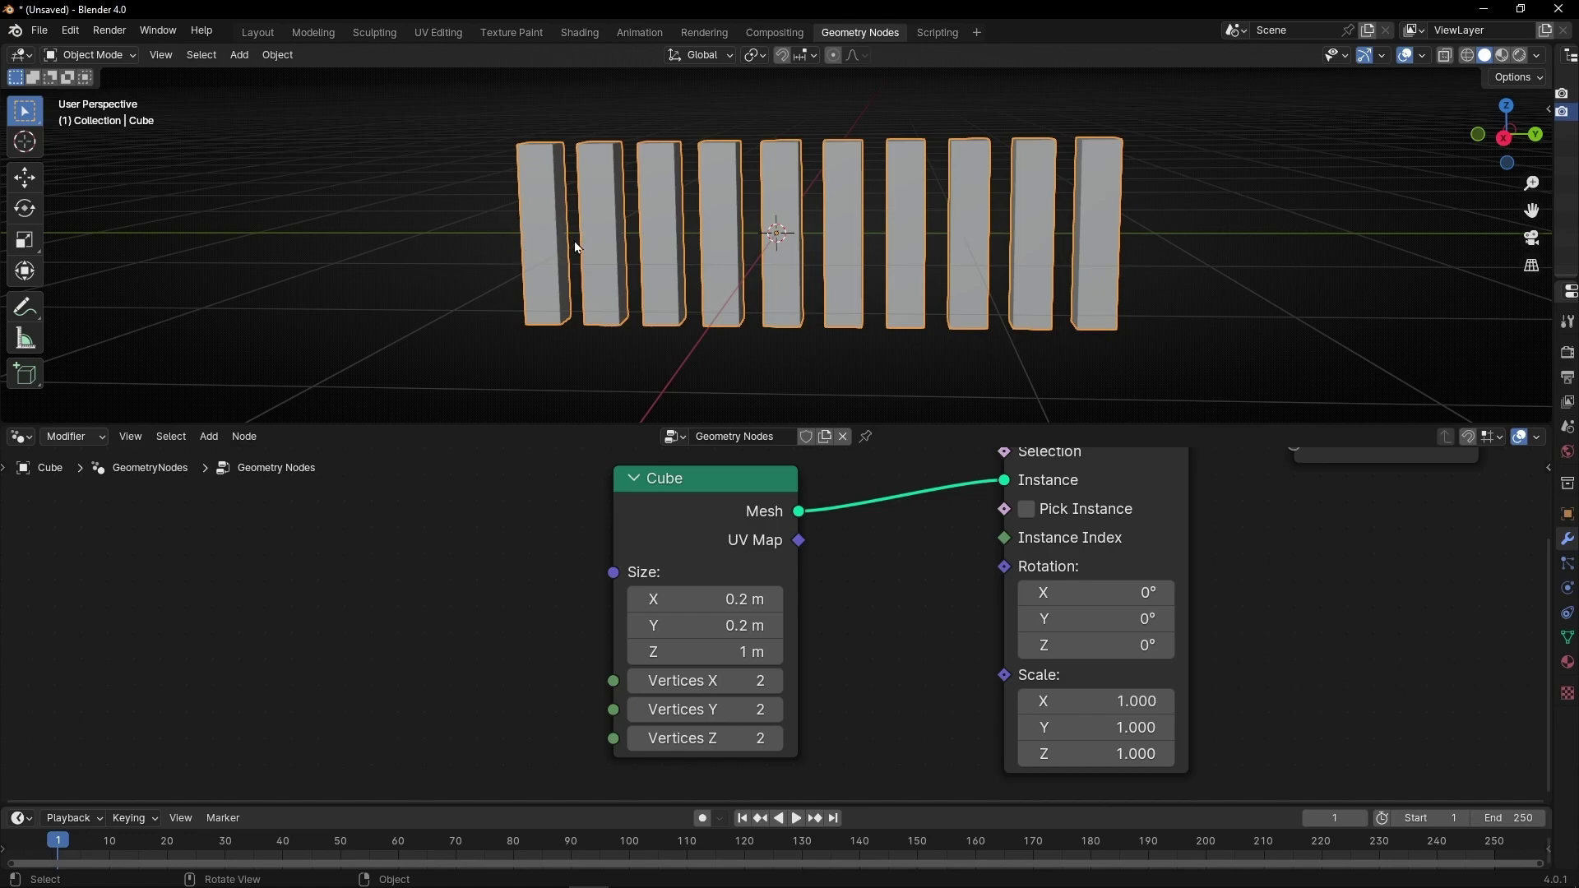
left_click(633, 480)
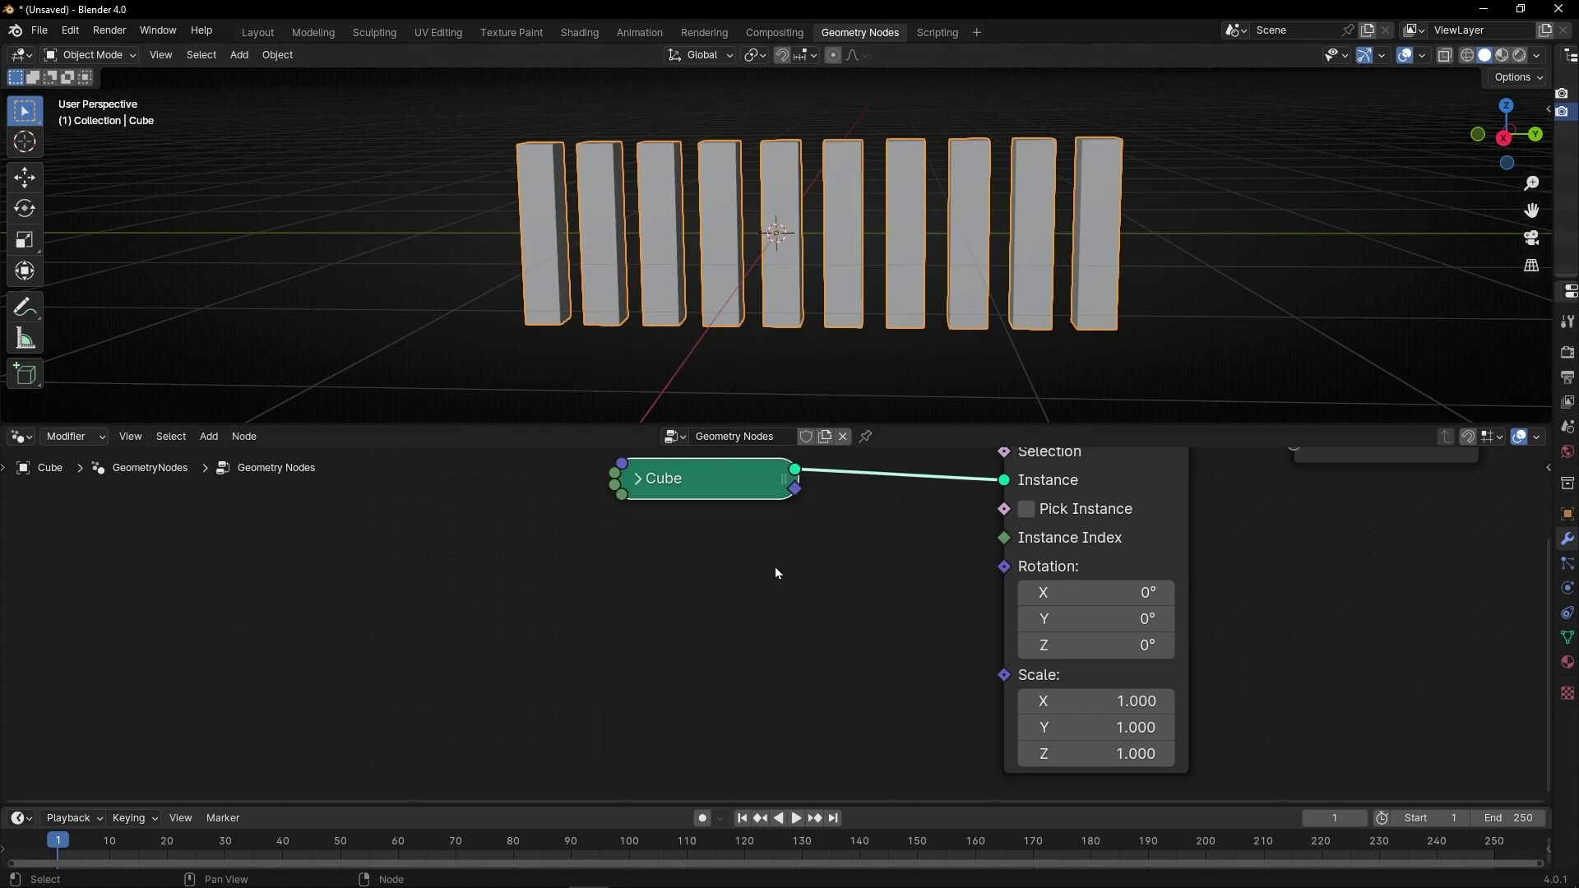
Step: Try changing the X, Y and Z scale of Instance on Points together and undo the change
middle_click_drag(776, 569, 441, 511)
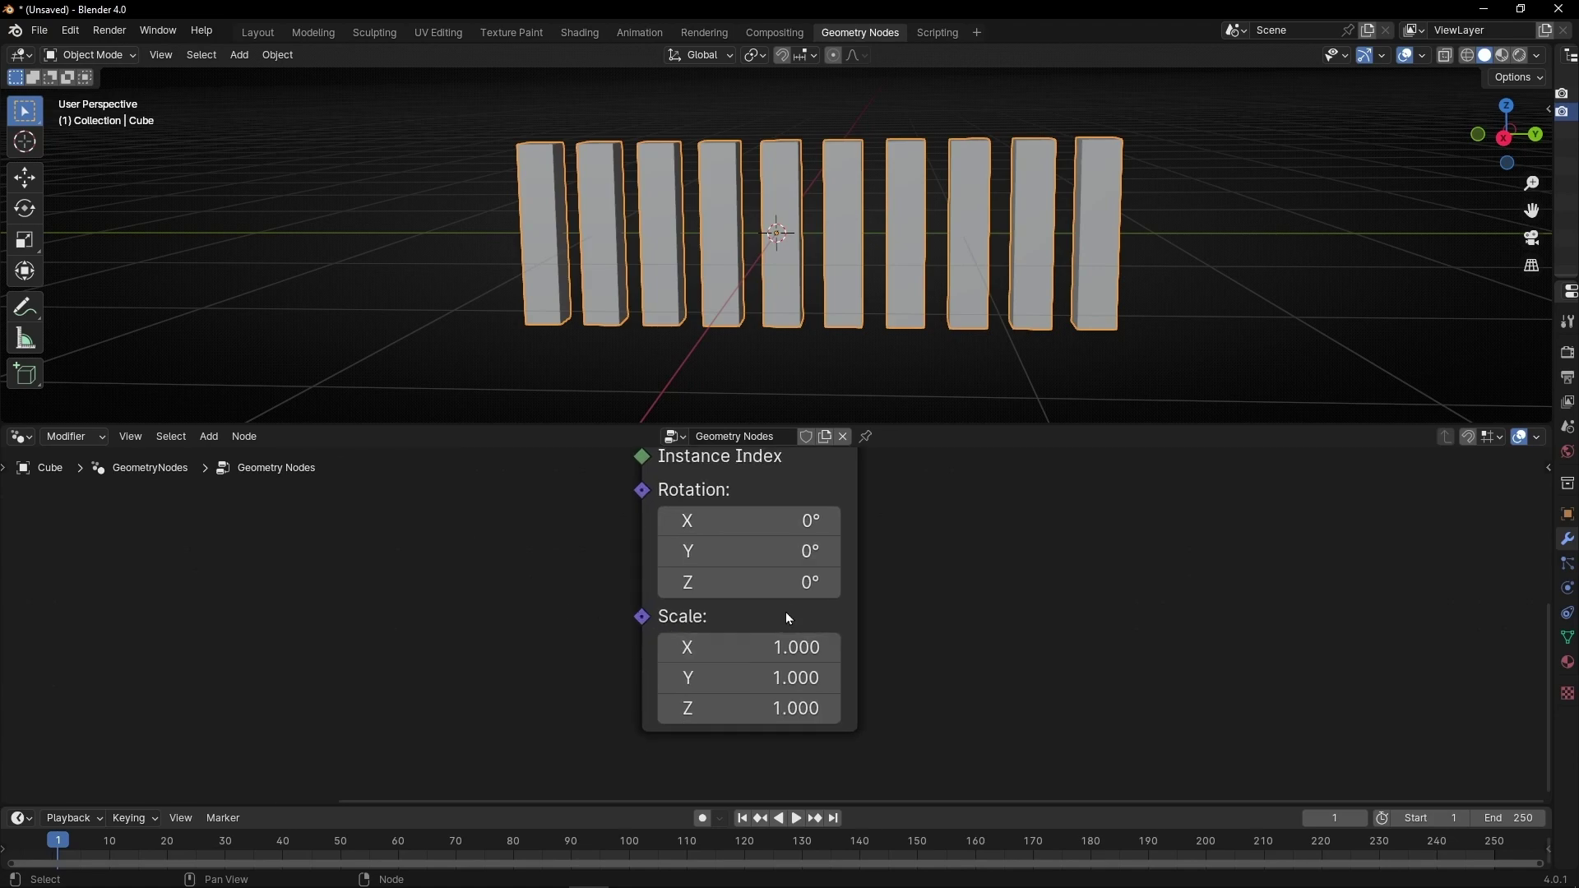
scroll(740, 625, "up", 1)
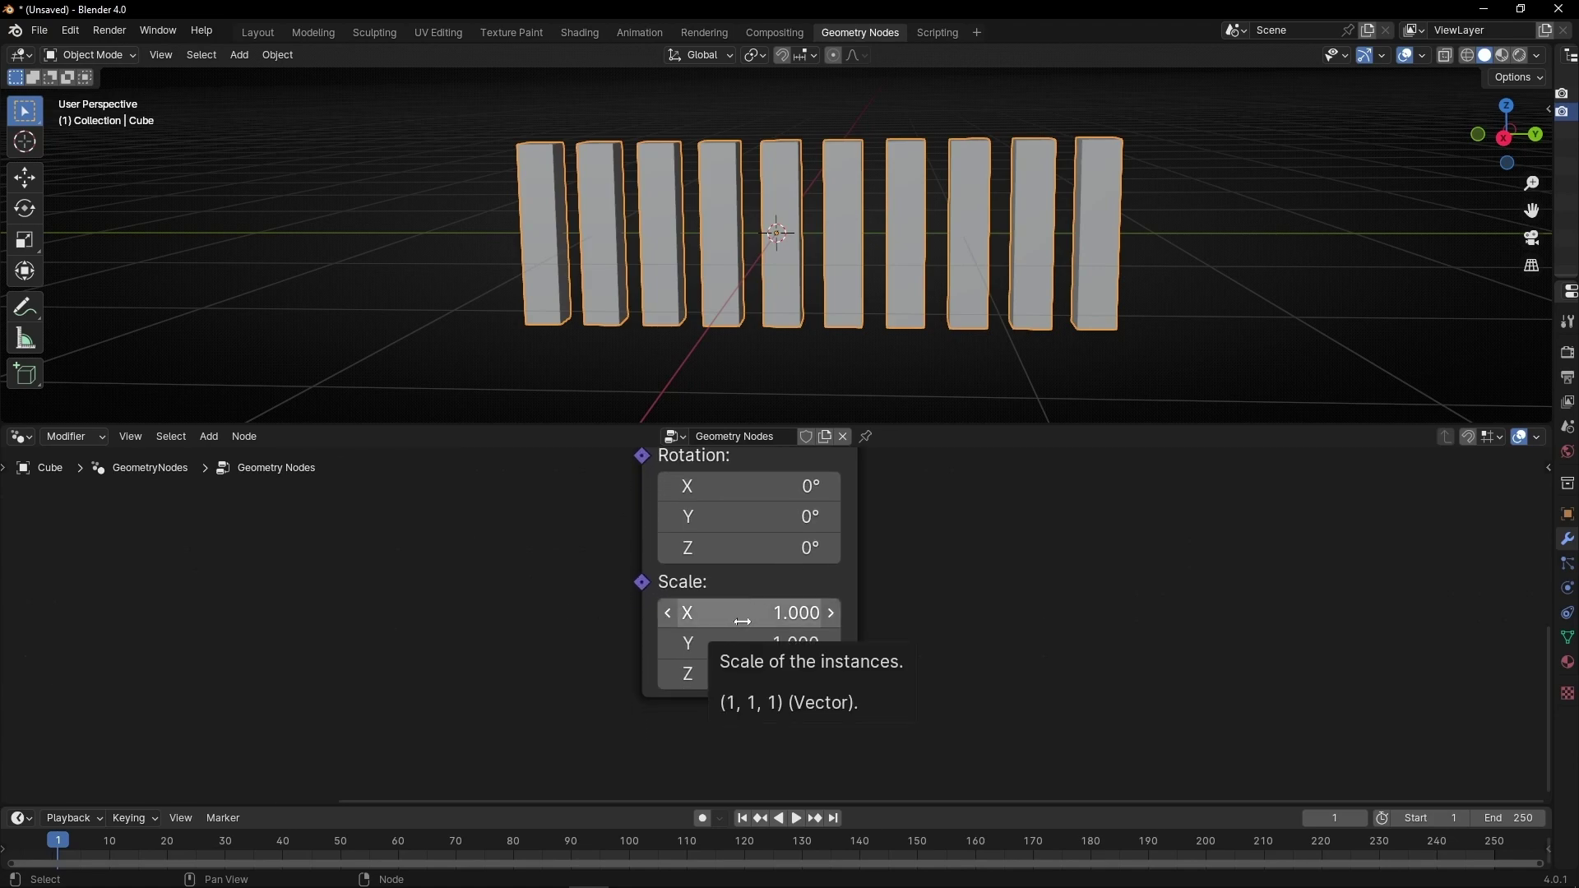
left_click_drag(743, 621, 763, 674)
key("ctrl+z")
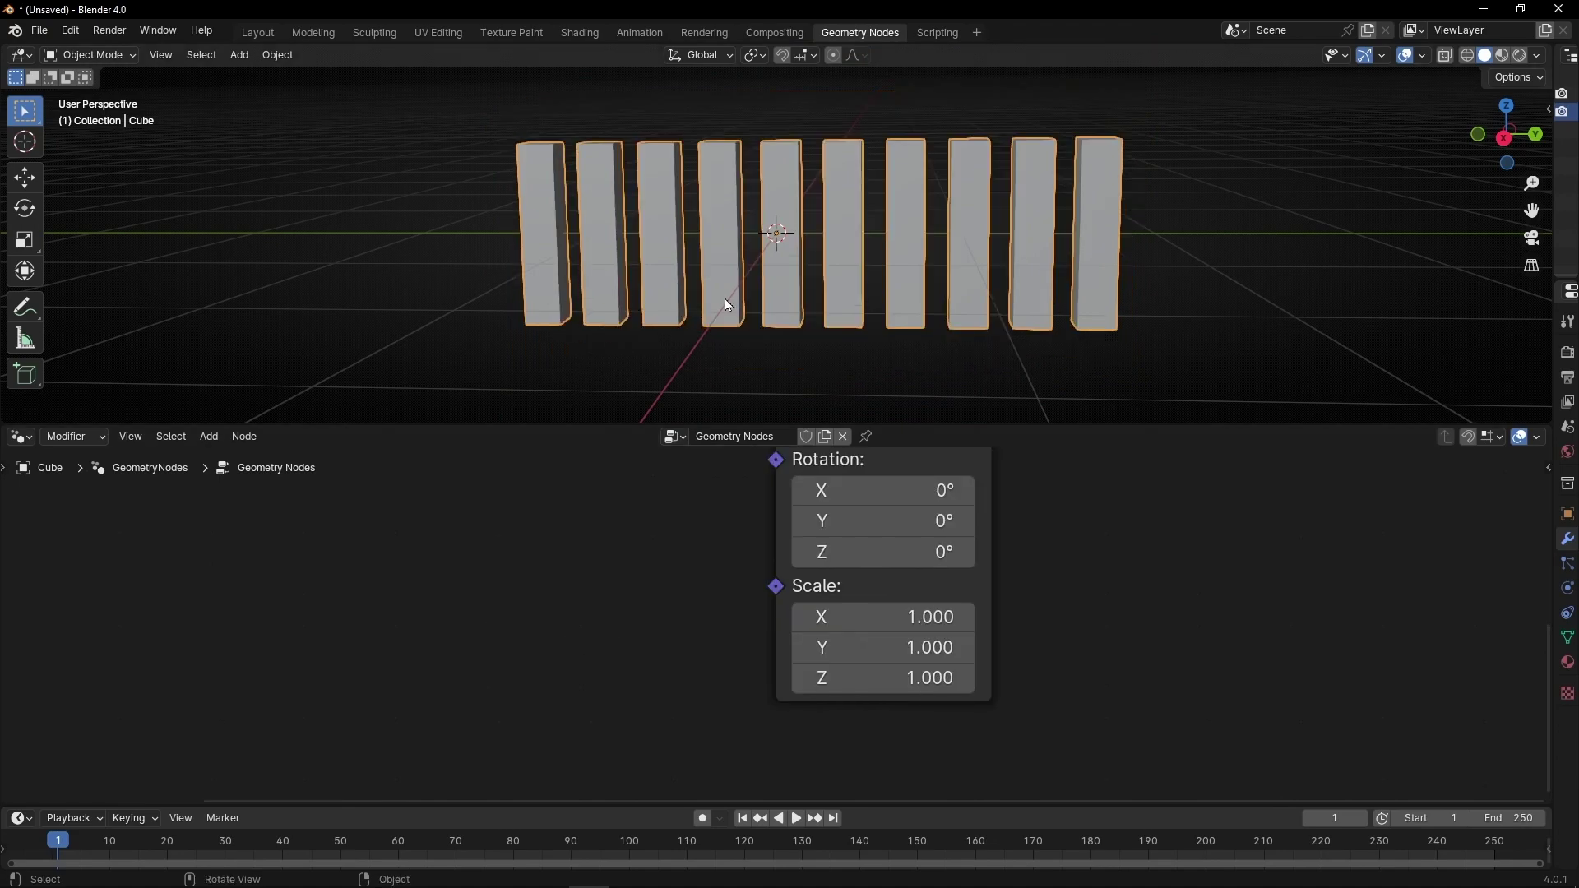
Step: Add an Index node linked to the Scale input of Instance on Points and place it beside that node
left_click_drag(776, 586, 529, 585)
type("index")
key("Return")
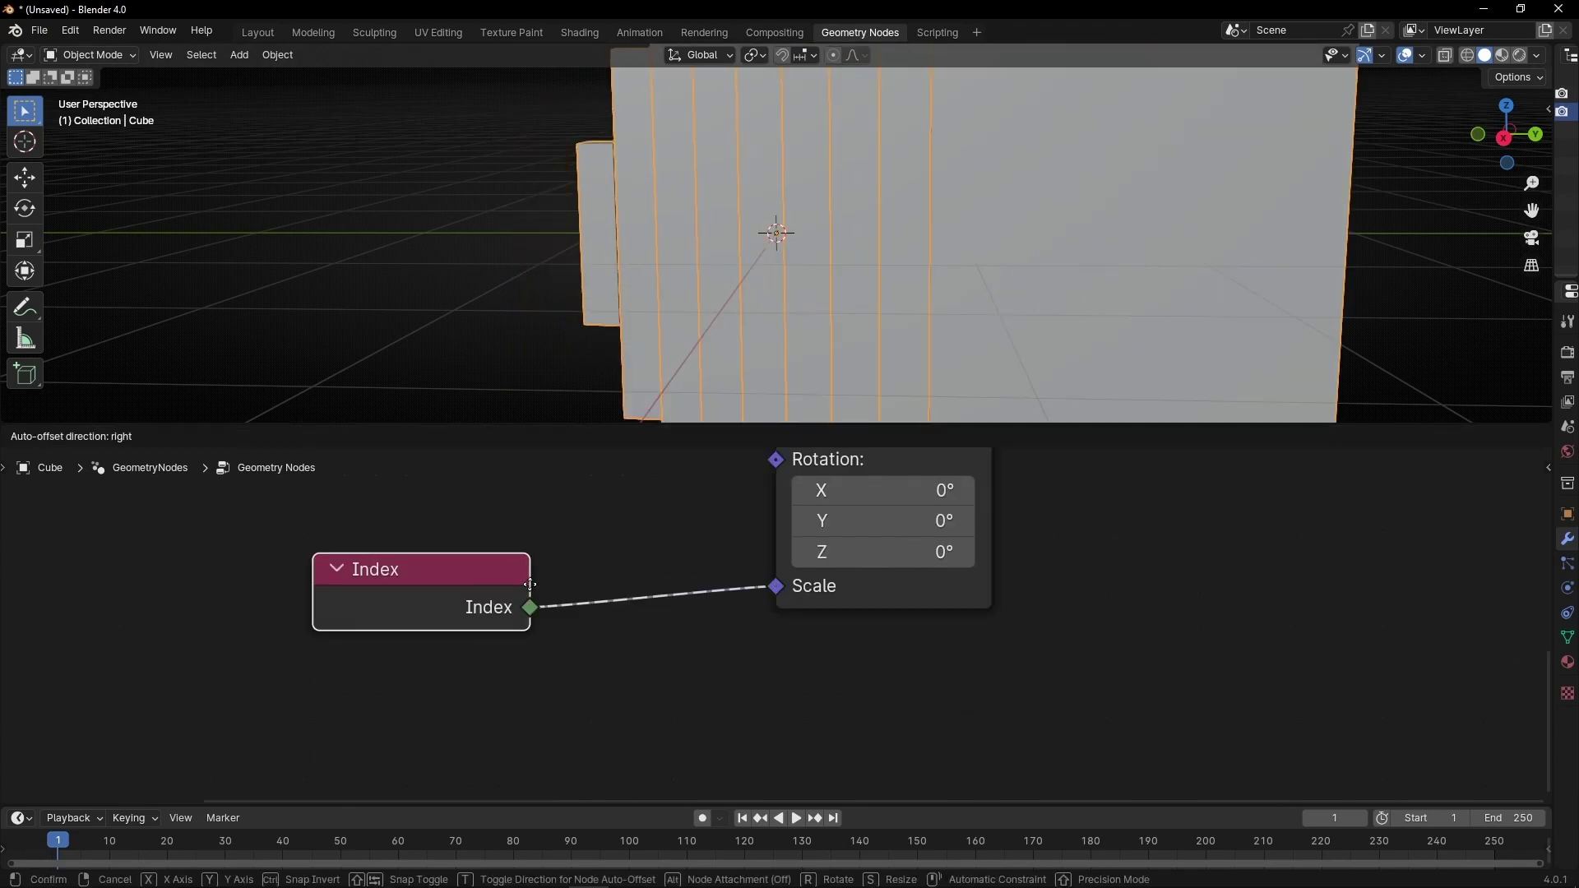
left_click(532, 590)
middle_click_drag(716, 263, 640, 312)
left_click_drag(409, 620, 455, 594)
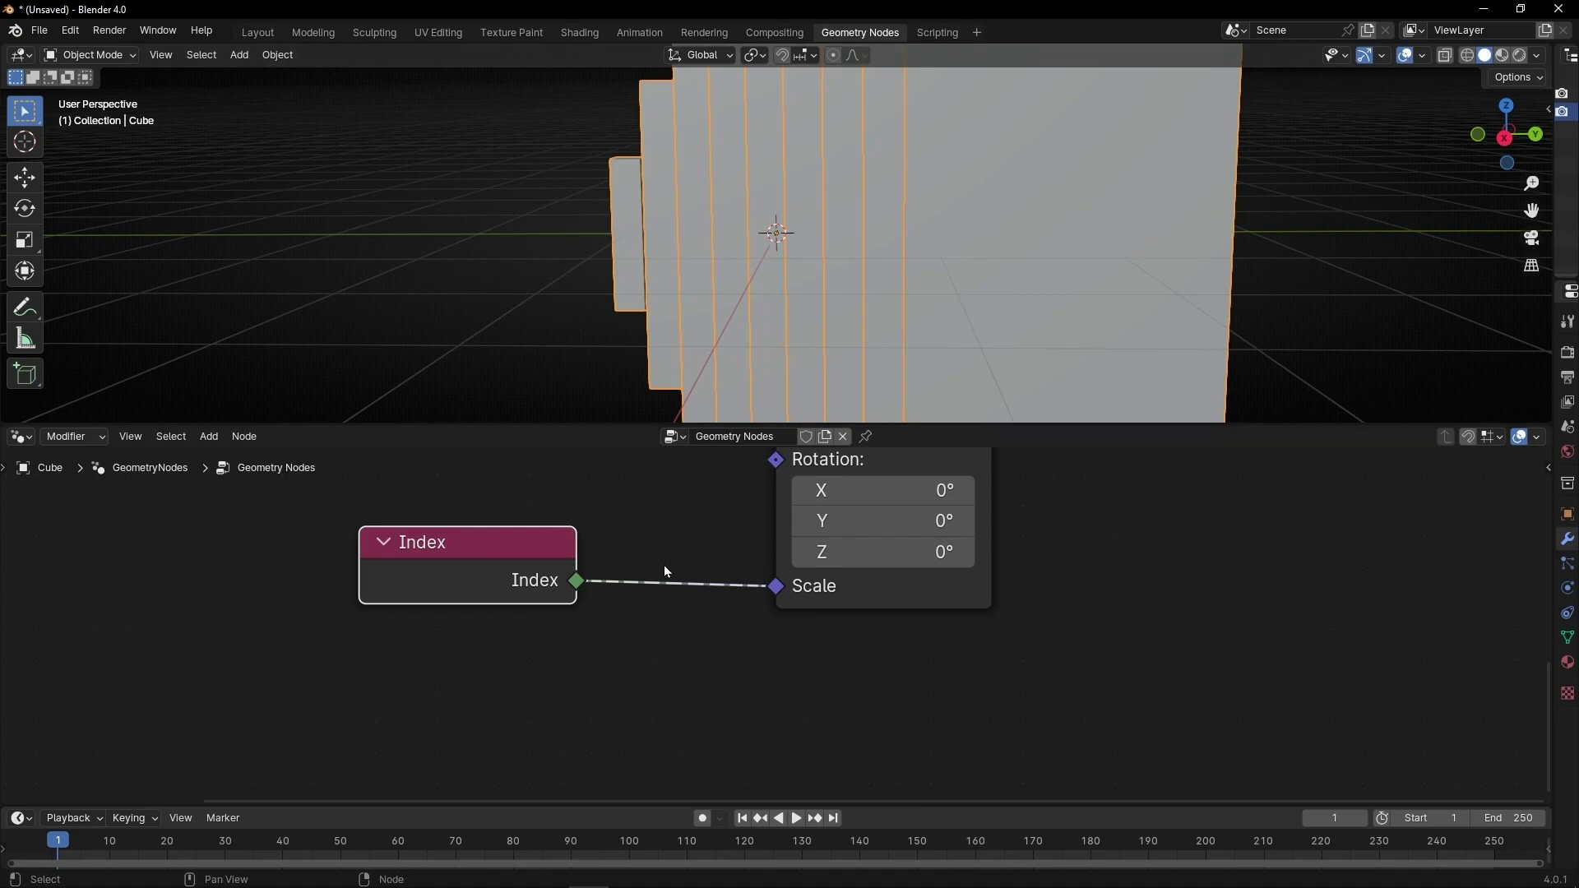
Step: Cut the link from Index to Scale and annotate the first four pillars with 0, 1, 2 and 3
middle_click_drag(667, 572, 743, 620)
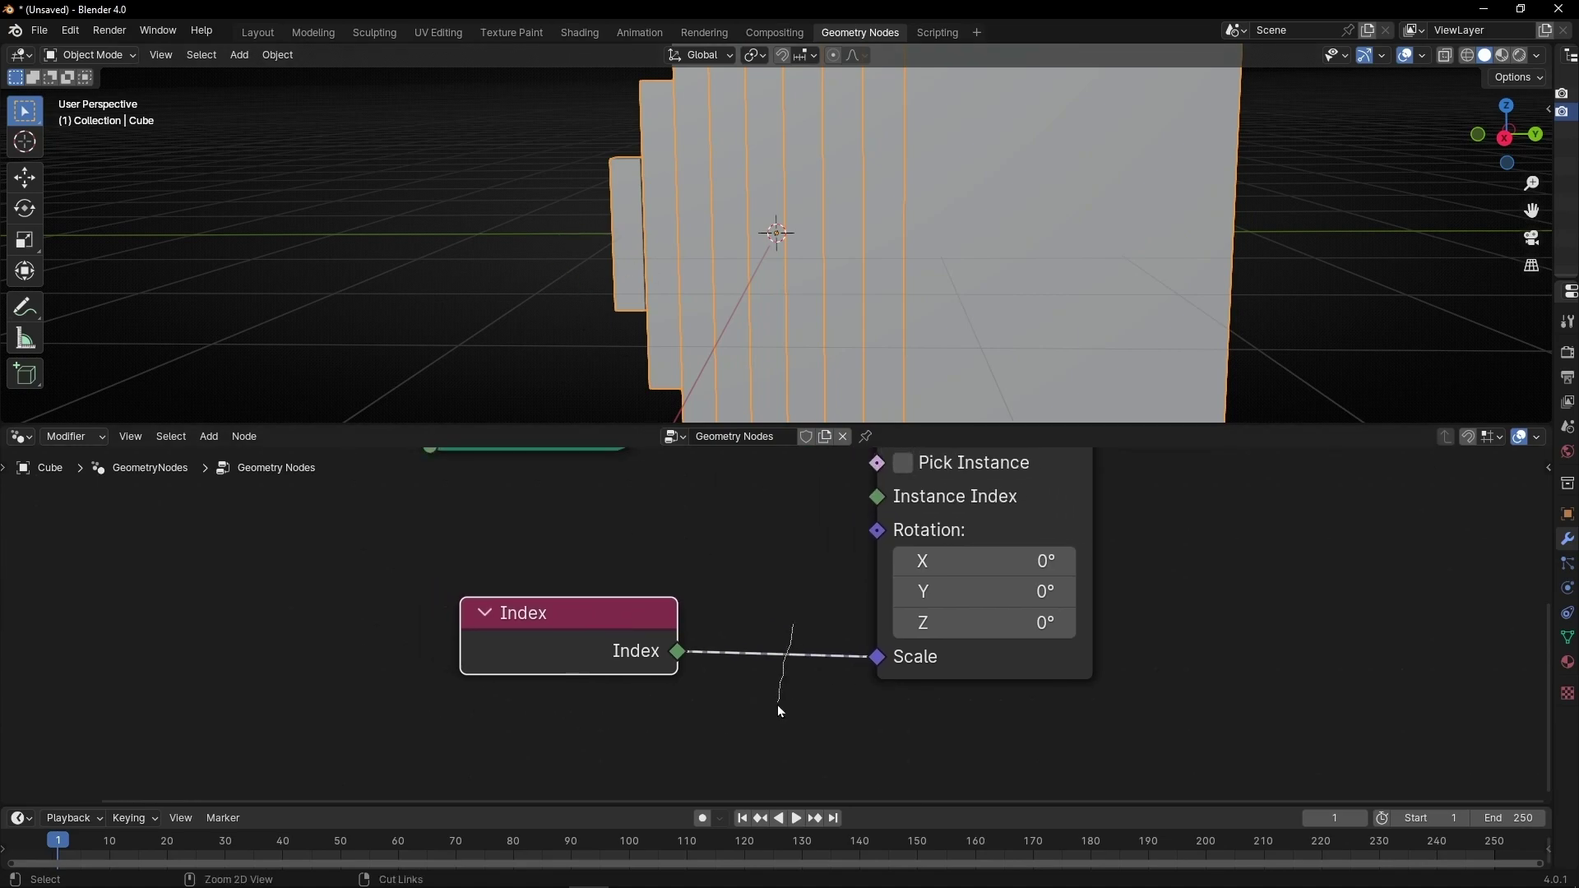
right_click_drag(792, 632, 777, 704, "ctrl")
left_click(25, 307)
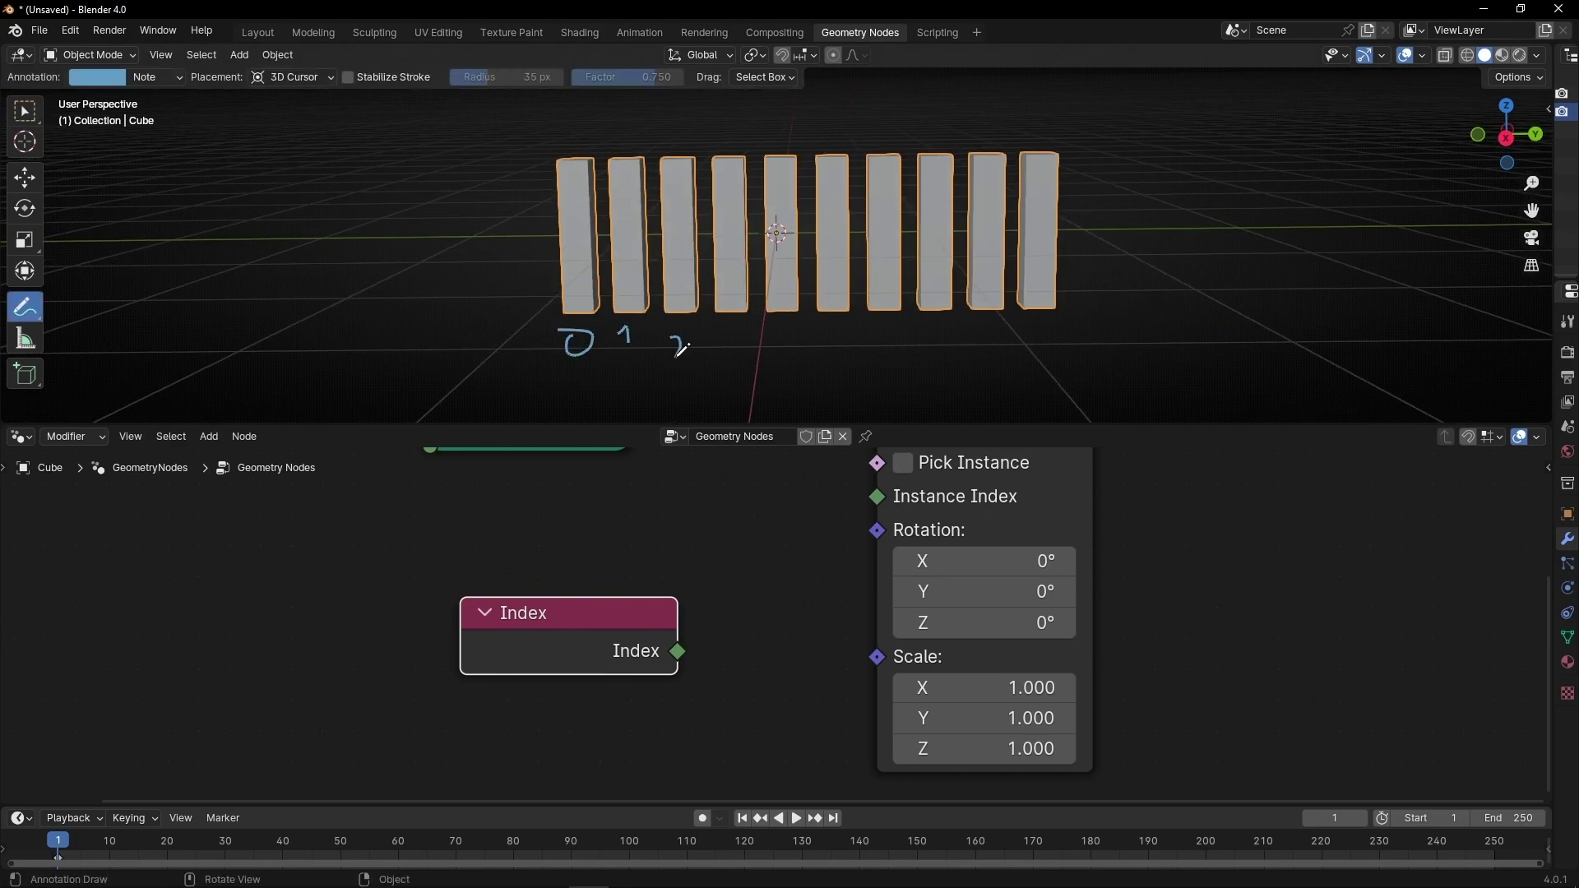
left_click_drag(725, 328, 731, 343)
mouse_move(679, 653)
left_mouse_down()
mouse_move(695, 658)
mouse_move(673, 658)
left_mouse_up()
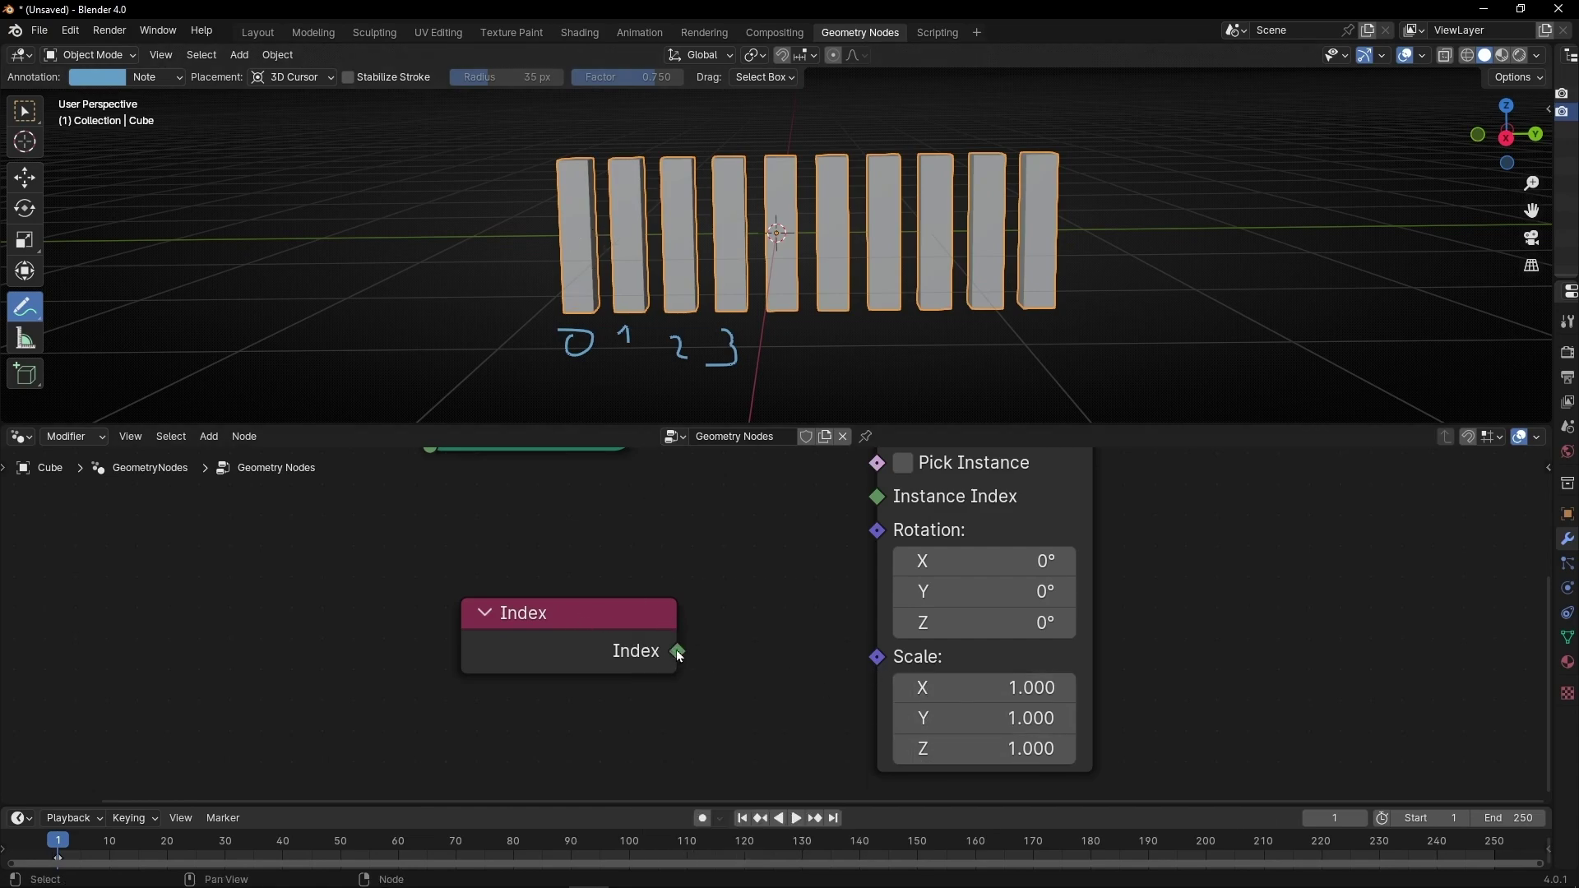
Step: Reconnect the Index output to the Scale input of Instance on Points and cut that link again
left_click_drag(683, 649, 876, 656)
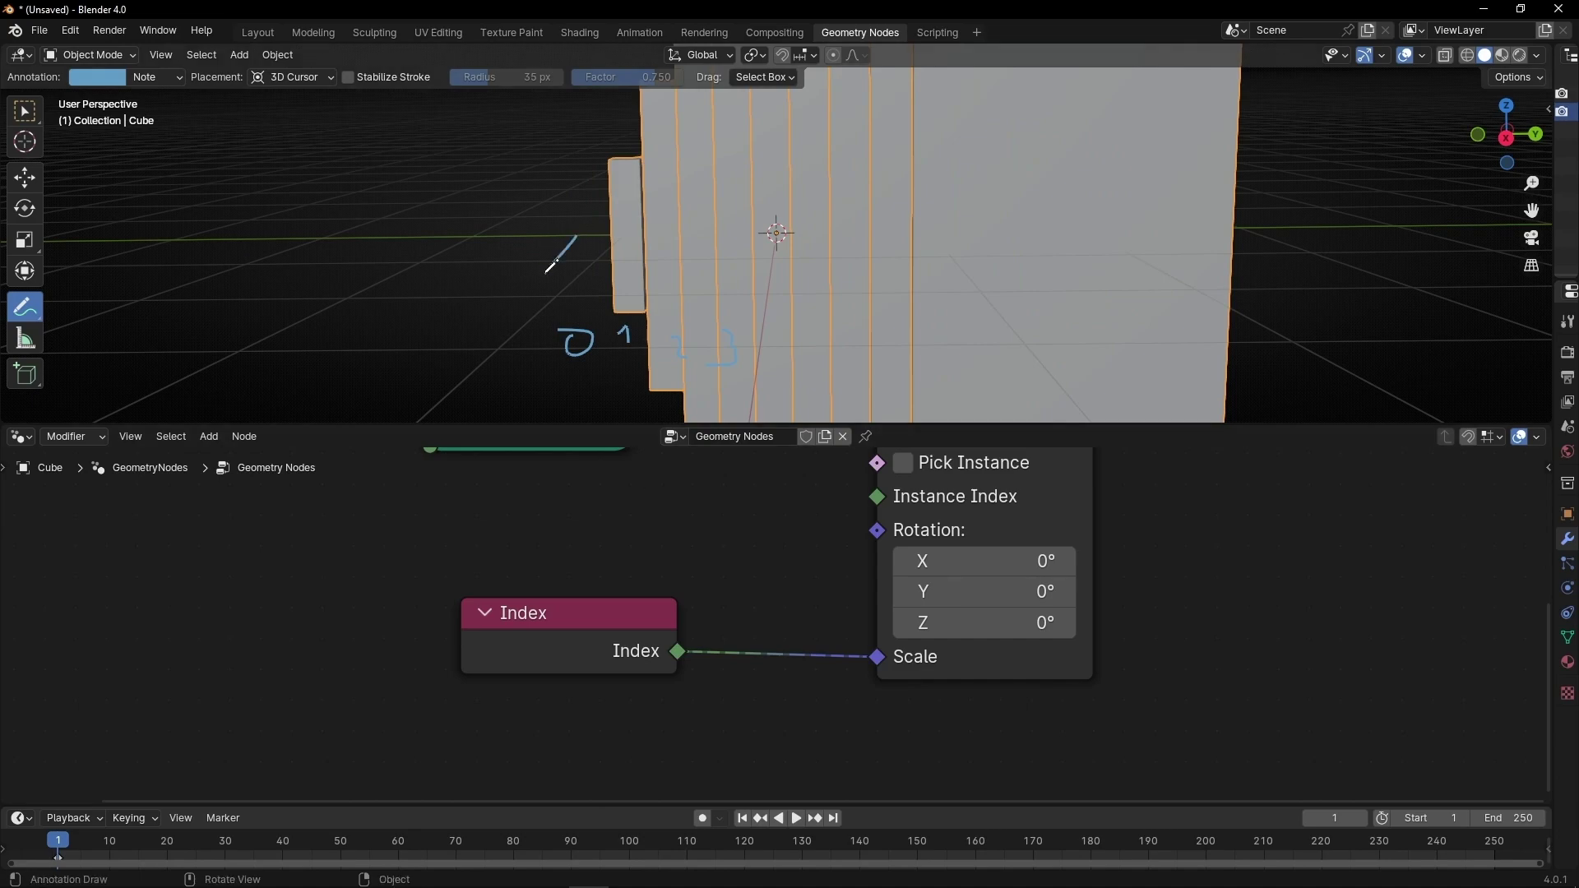
right_click_drag(830, 640, 763, 698, "ctrl")
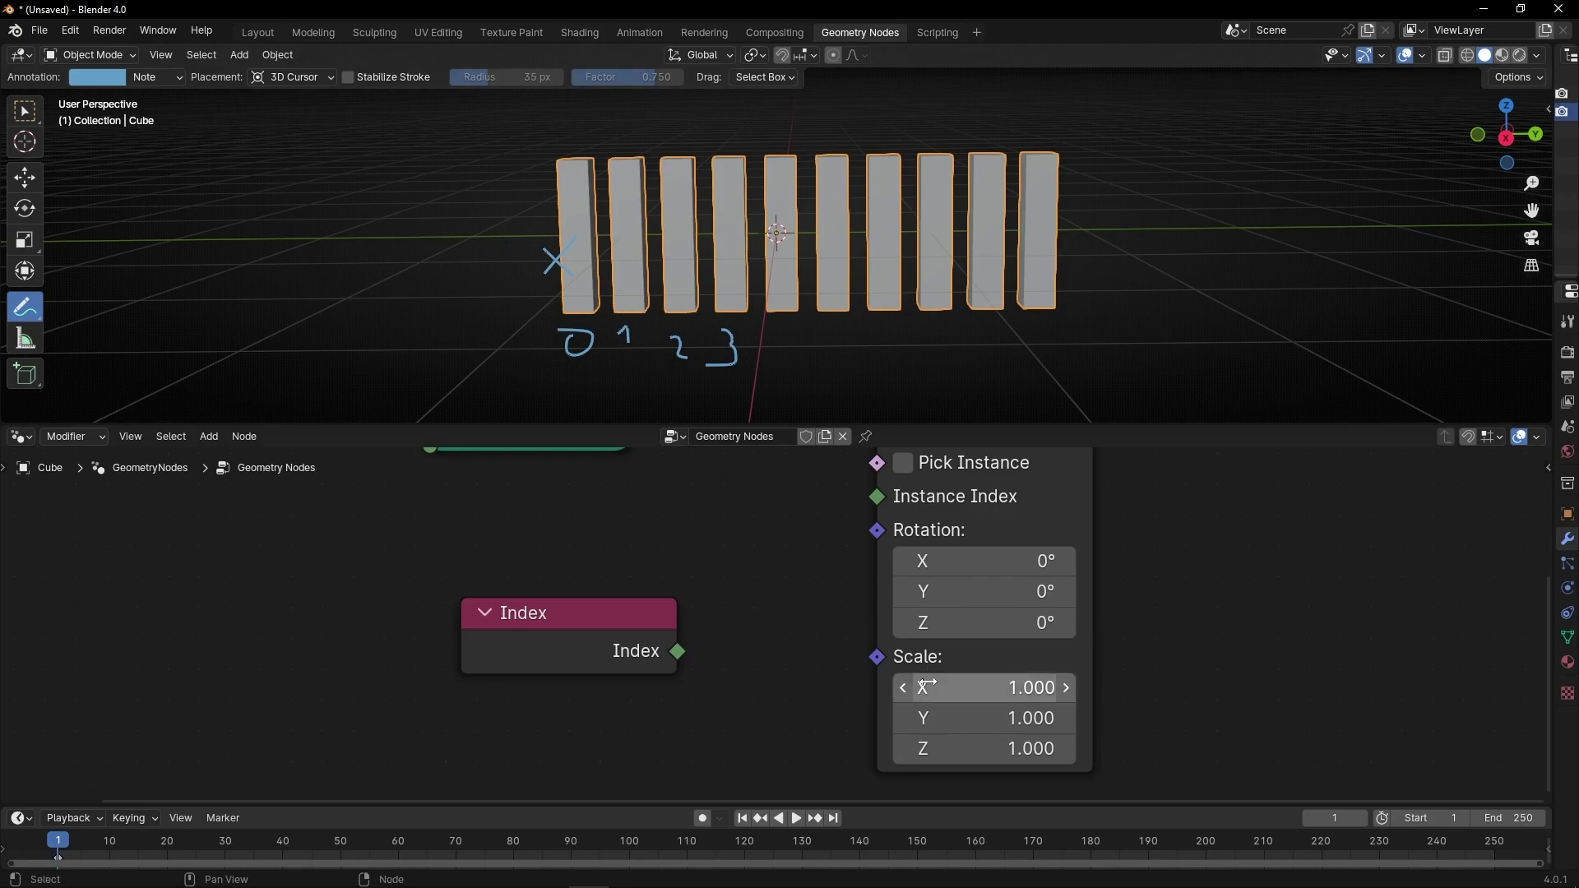
Step: Link the Index output to the Scale input of Instance on Points, cutting the link and remaking it once
left_click_drag(676, 651, 877, 656)
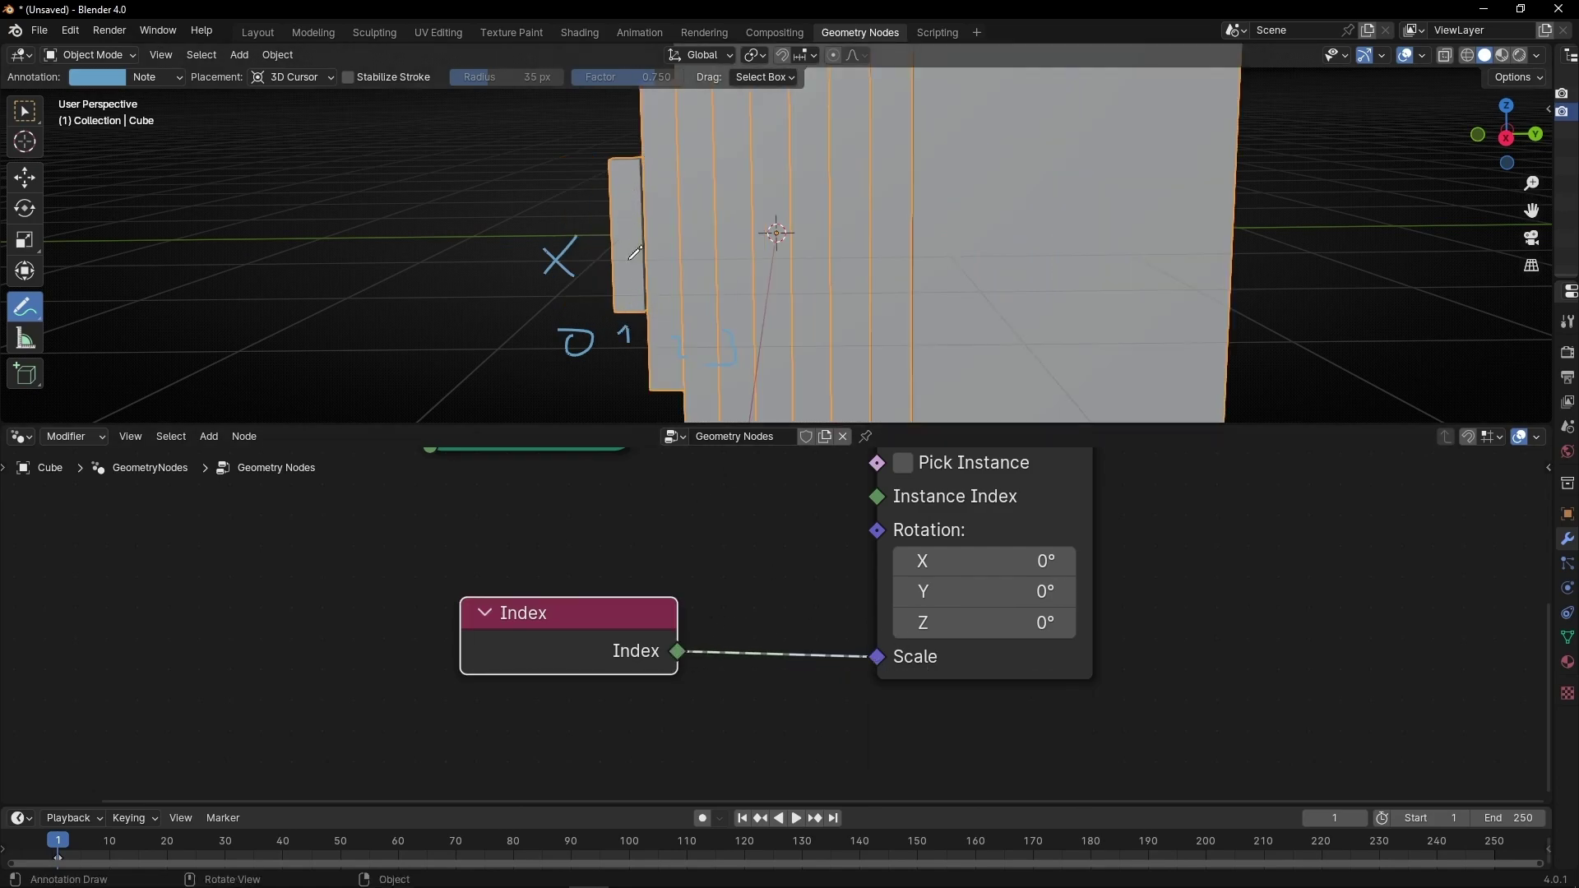
right_click_drag(809, 635, 761, 689, "ctrl")
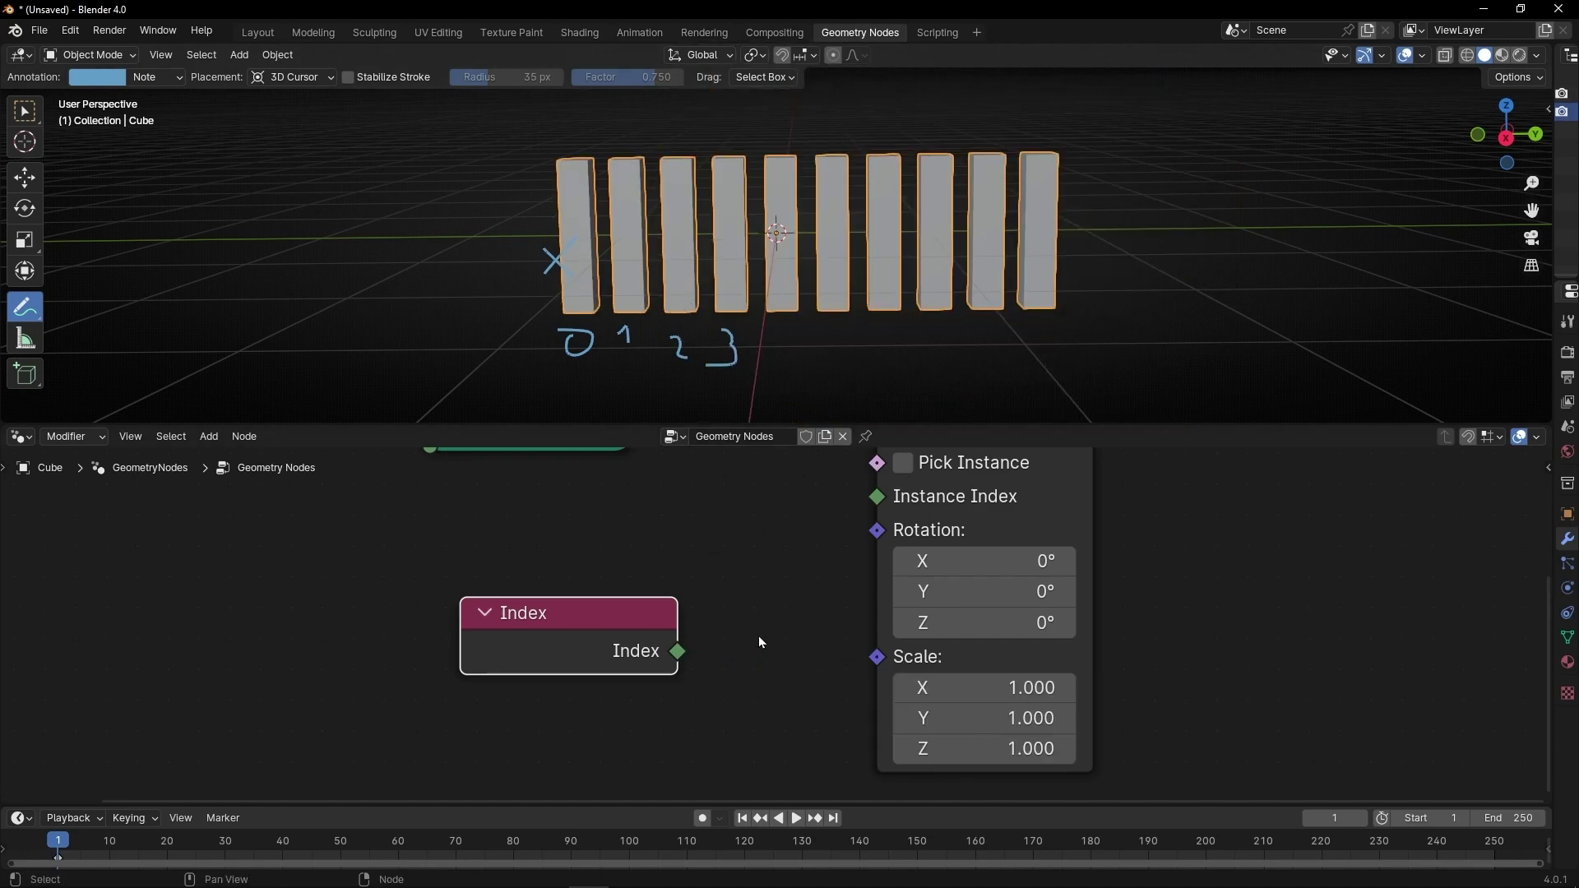
left_click_drag(678, 651, 877, 656)
mouse_move(751, 288)
middle_mouse_down()
mouse_move(752, 263)
mouse_move(955, 288)
mouse_move(725, 280)
middle_mouse_up()
scroll(715, 252, "up", 5)
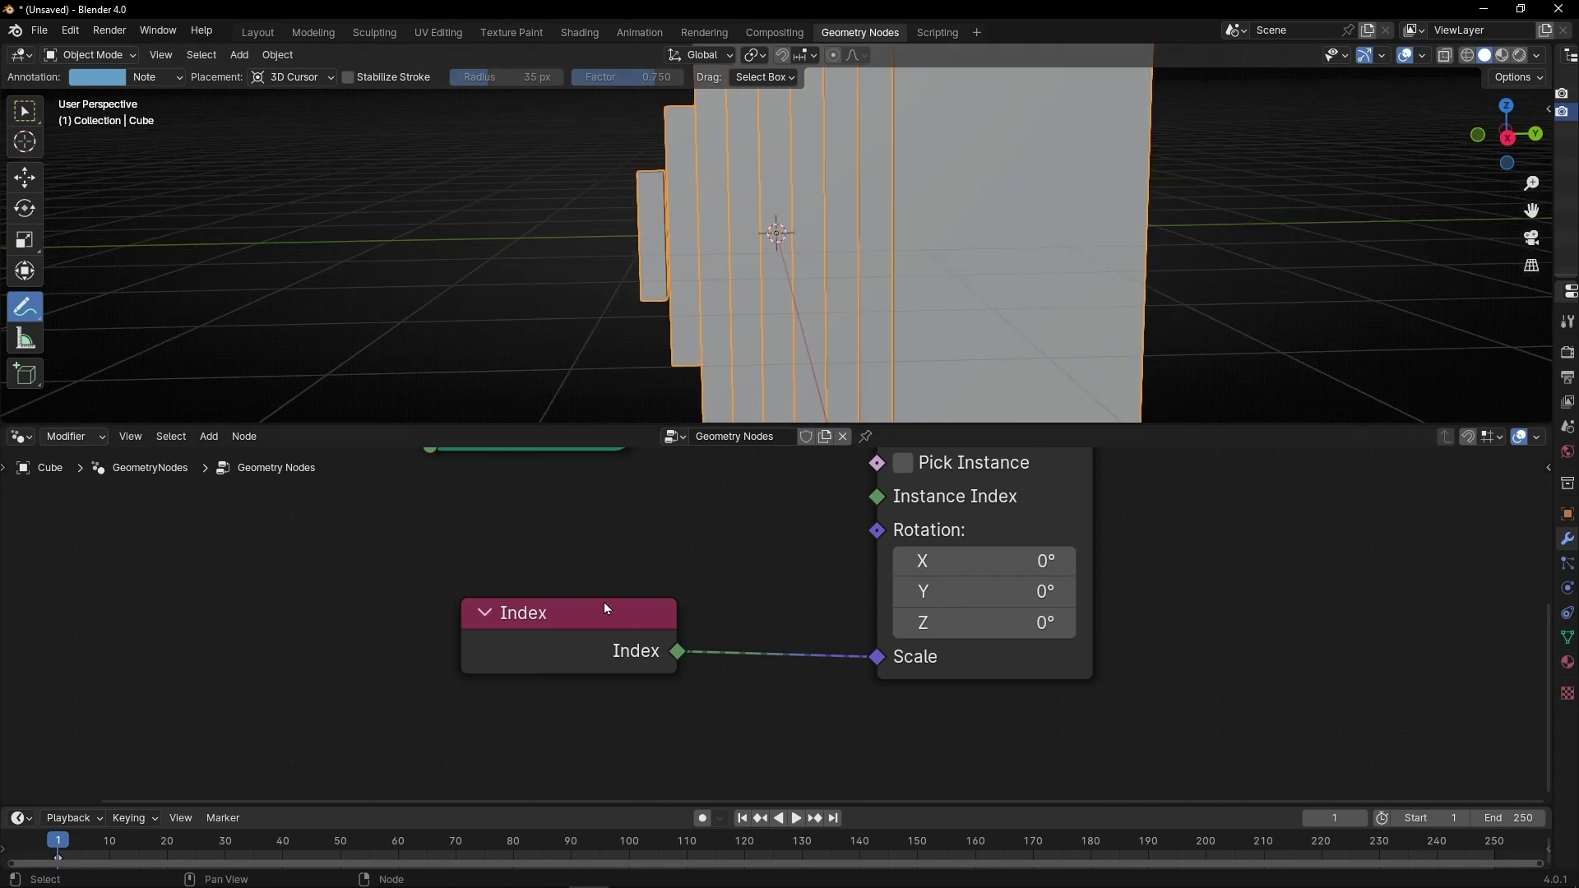
Step: Move the Index node away from Instance on Points and insert a Math node set to Add on the link between them
left_click_drag(610, 615, 481, 607)
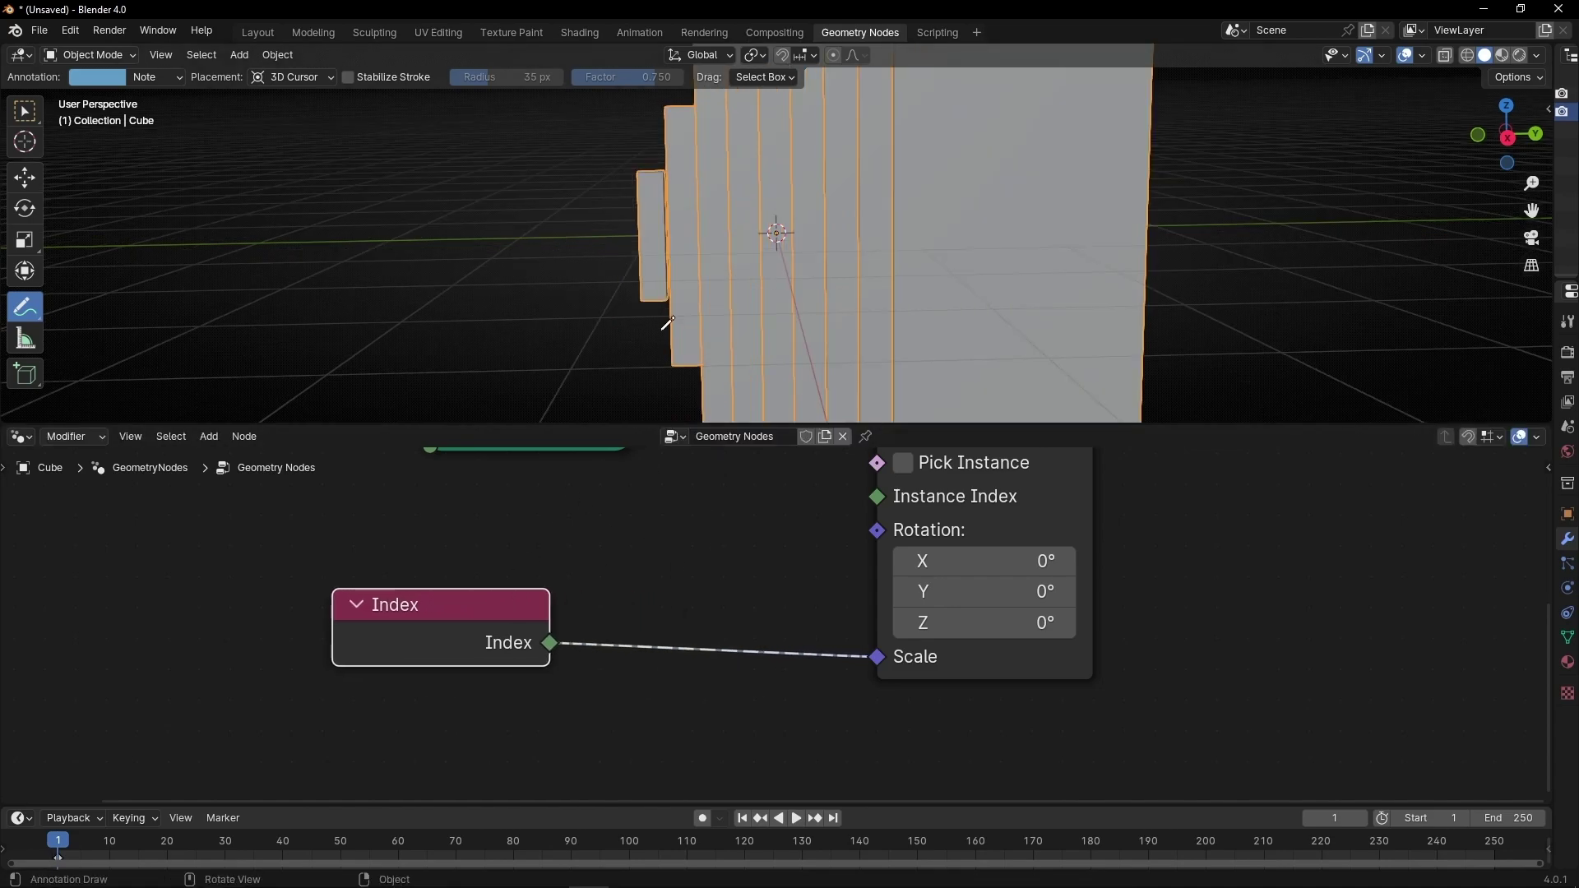
key("shift+a")
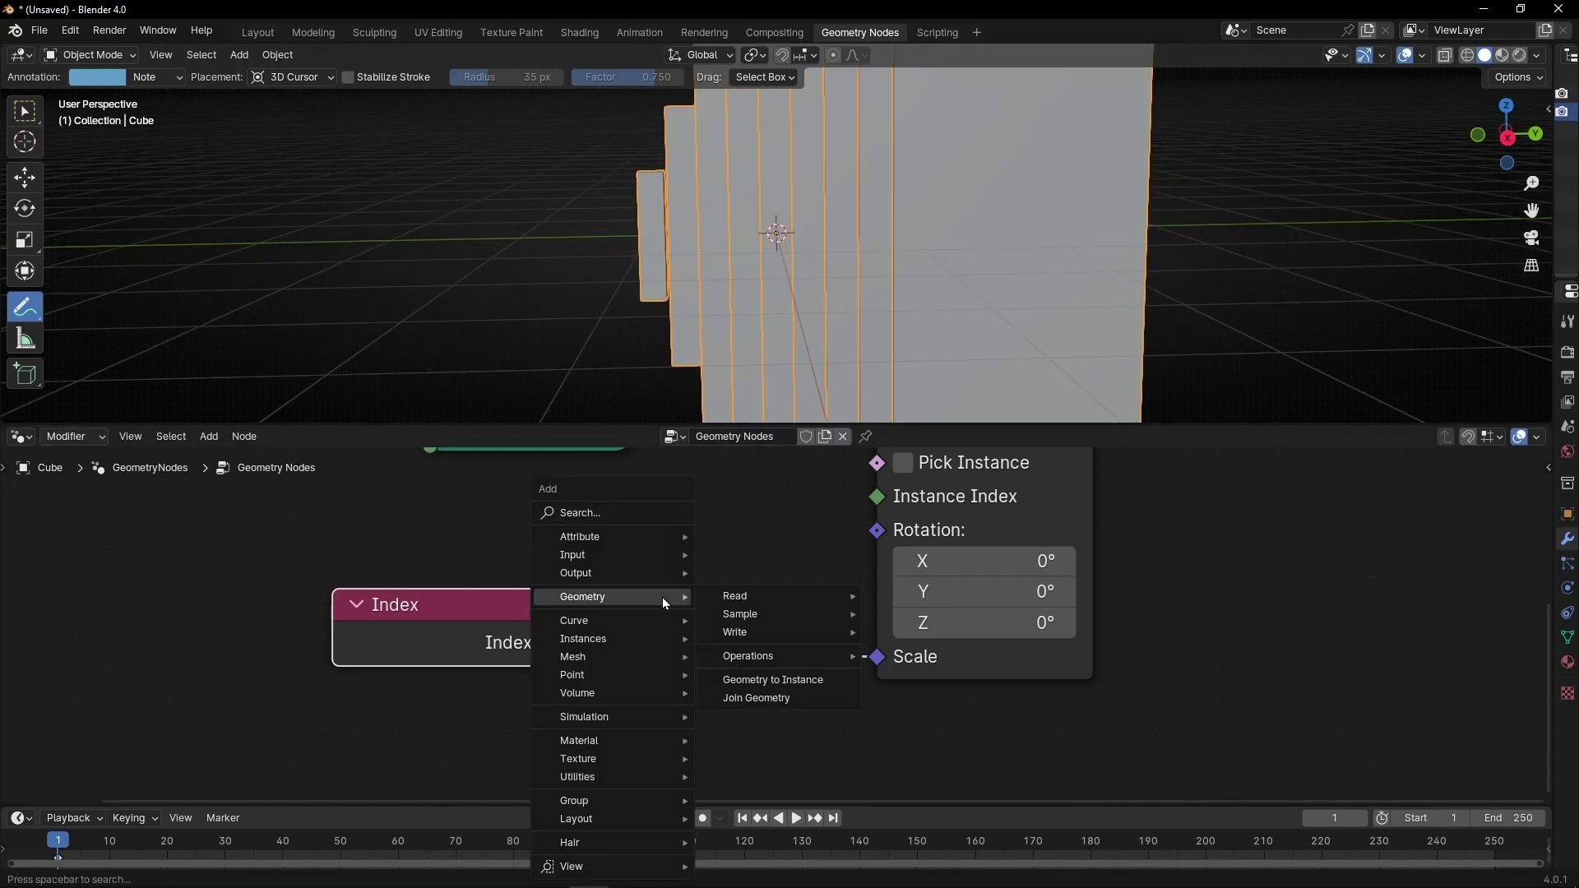
type("math")
key("Return")
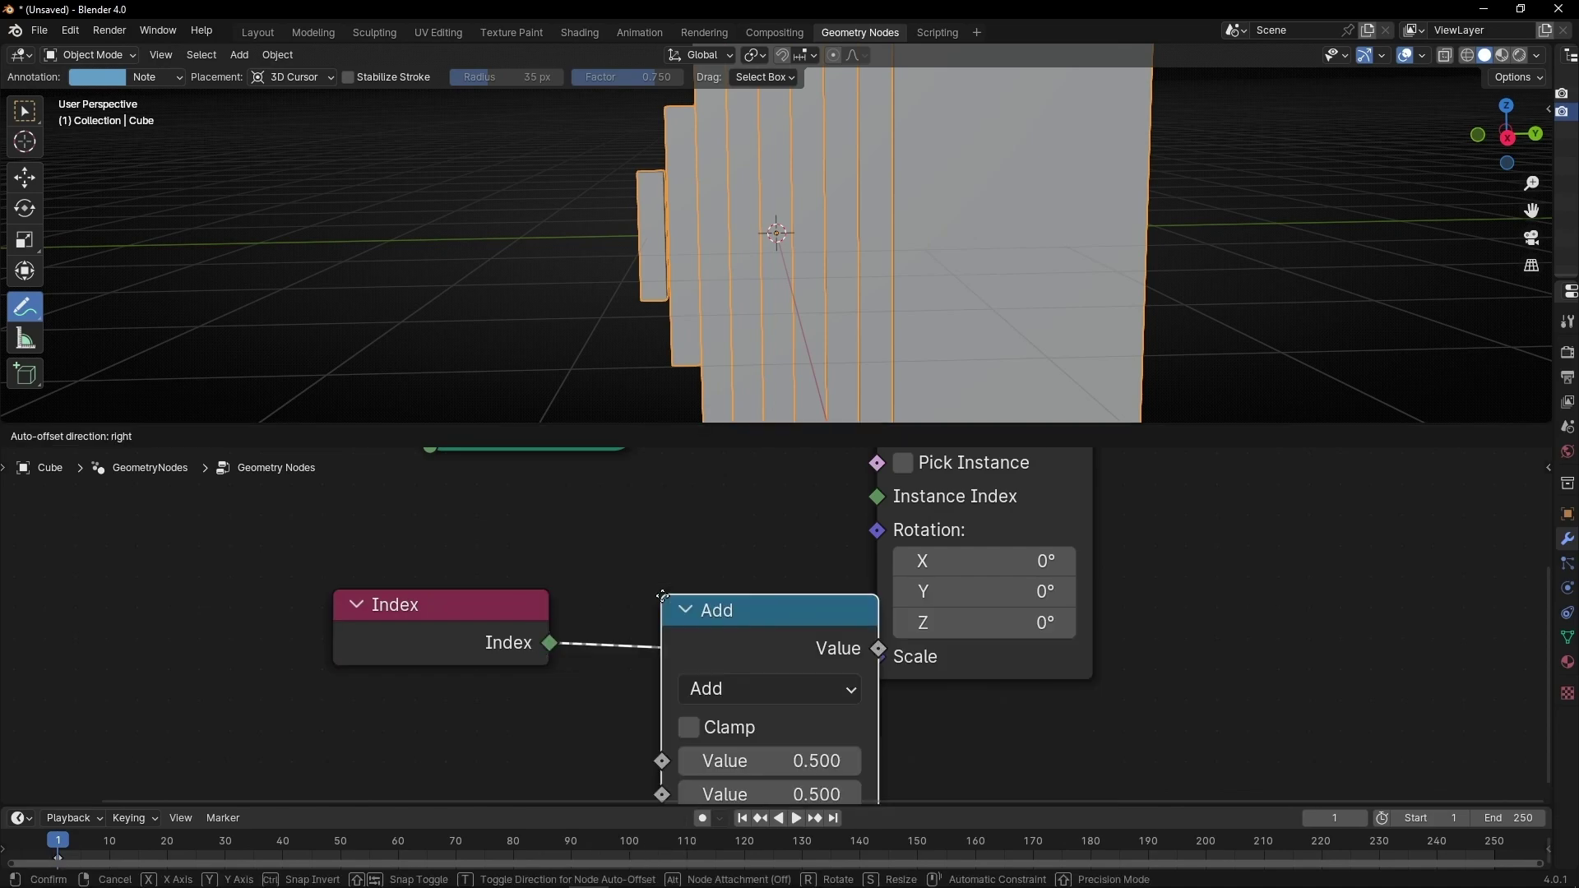
left_click(673, 543)
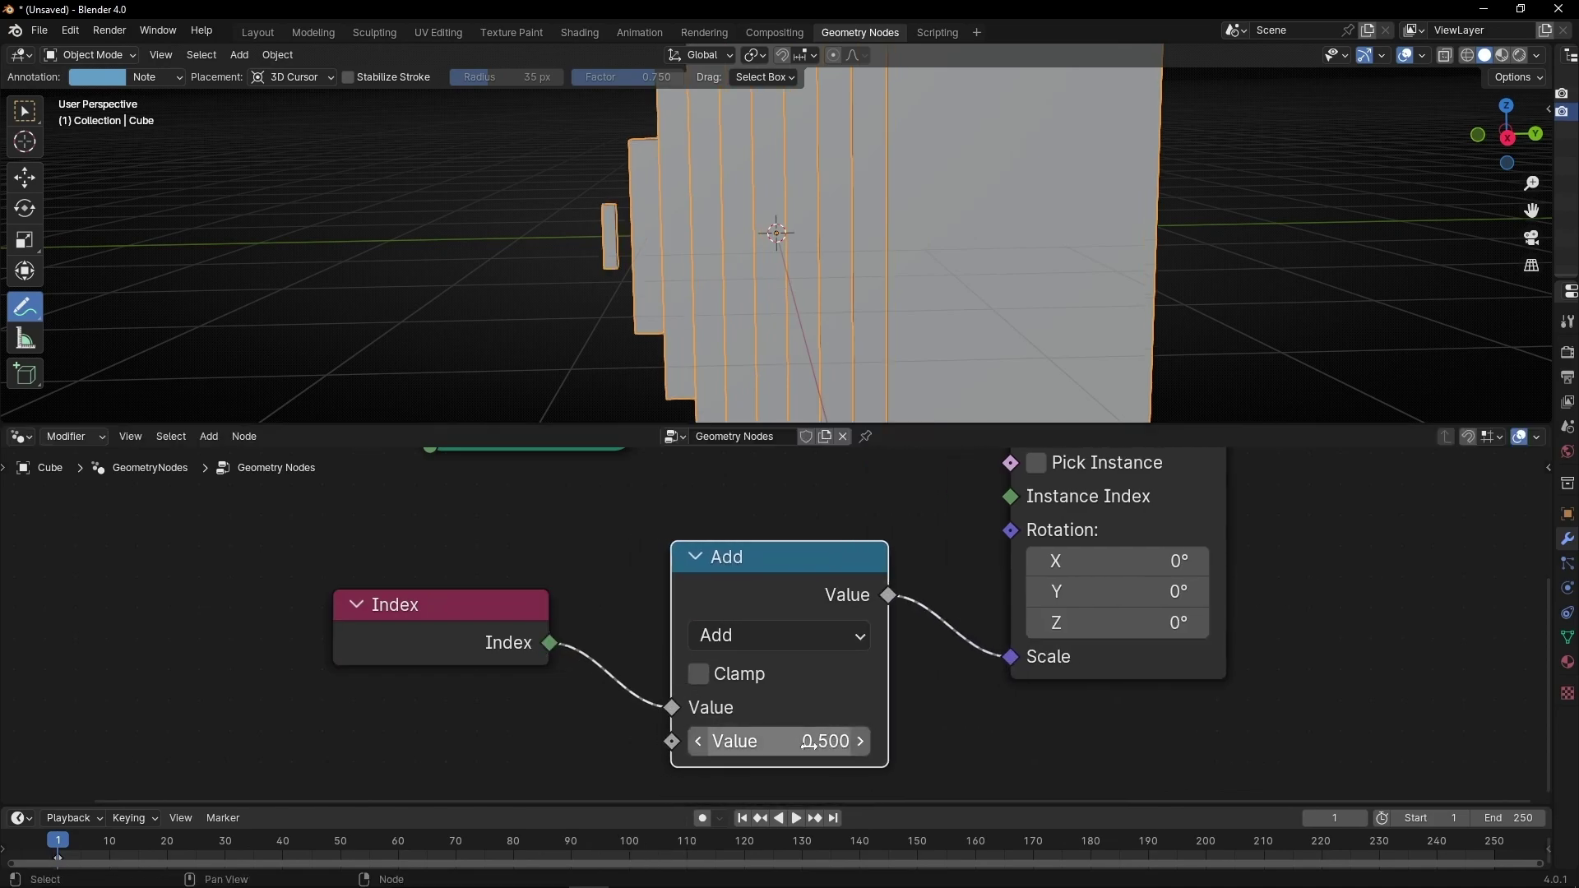
Step: Lower the Add node's second value to 0.3, enable Clamp, and raise the value to 9
left_click_drag(804, 743, 743, 705)
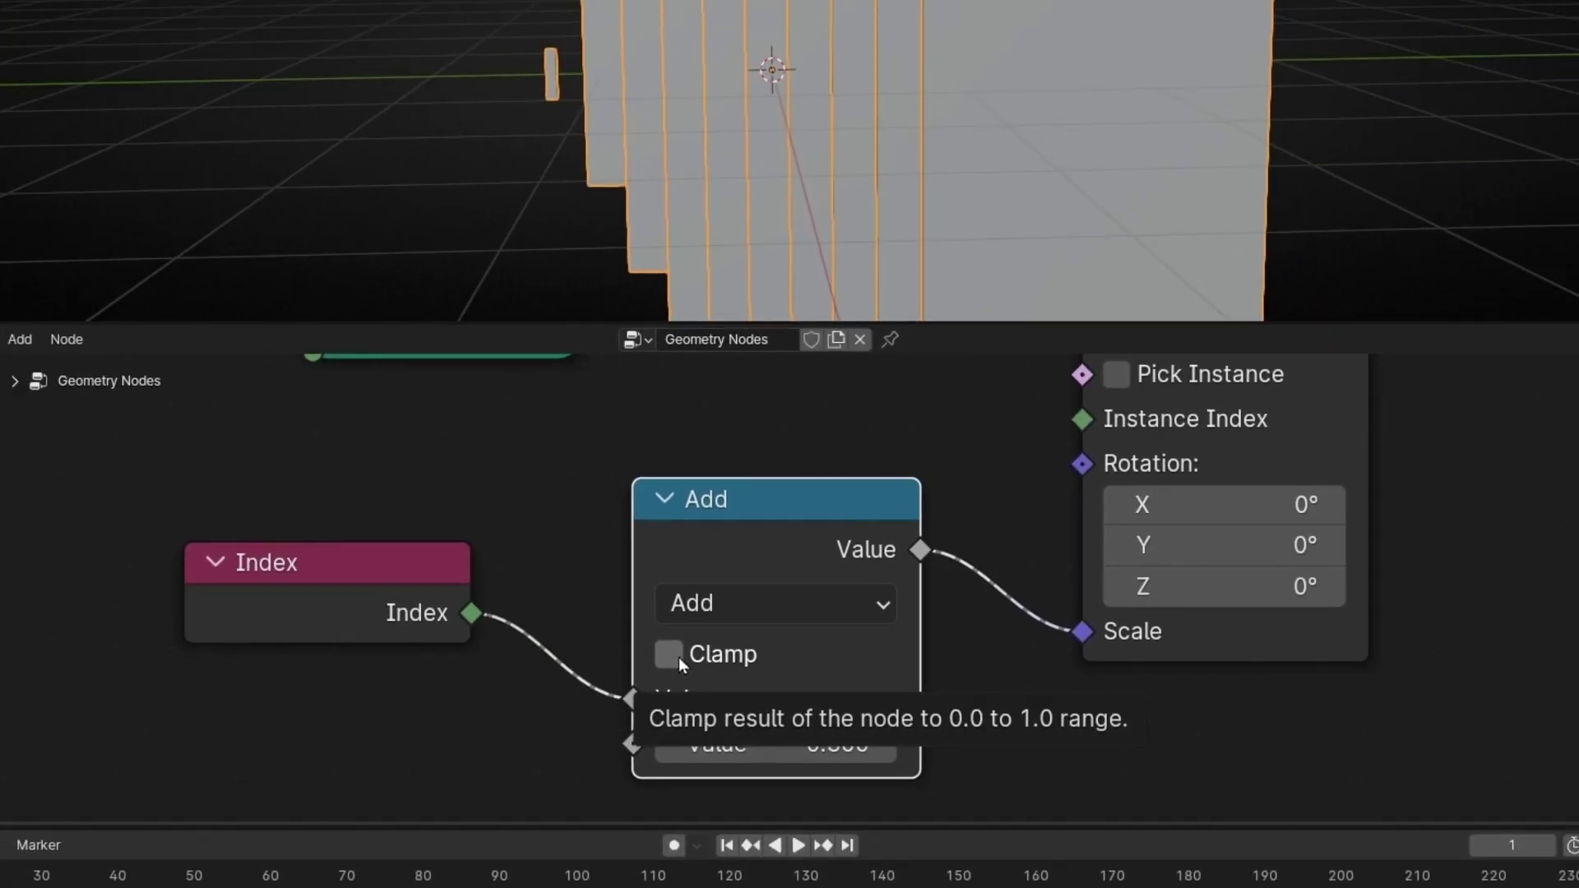
left_click(589, 594)
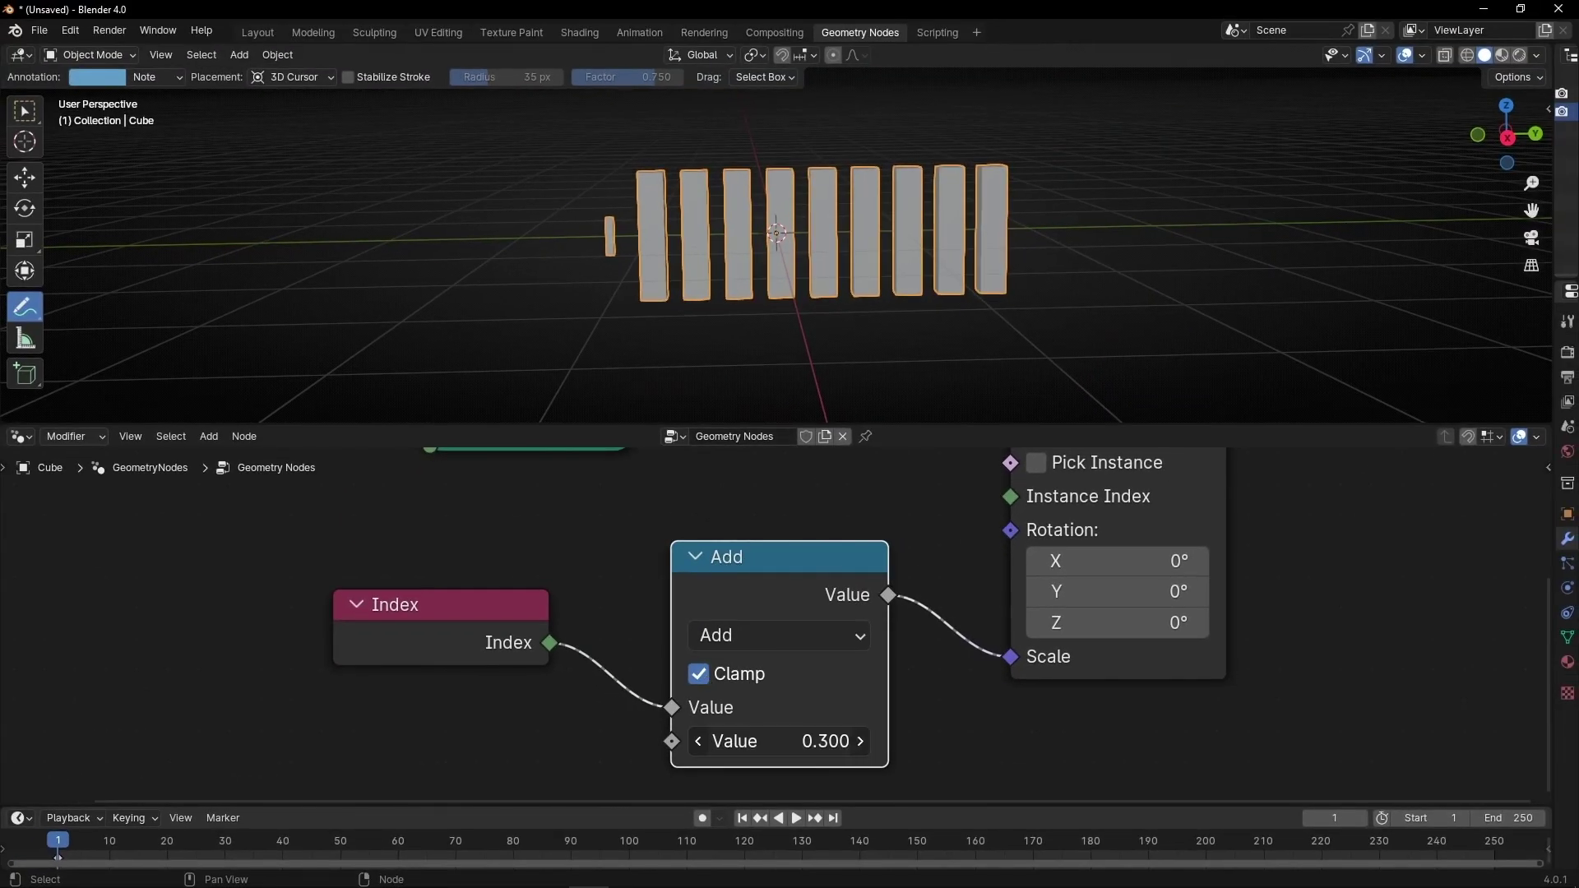
left_click_drag(778, 741, 835, 741)
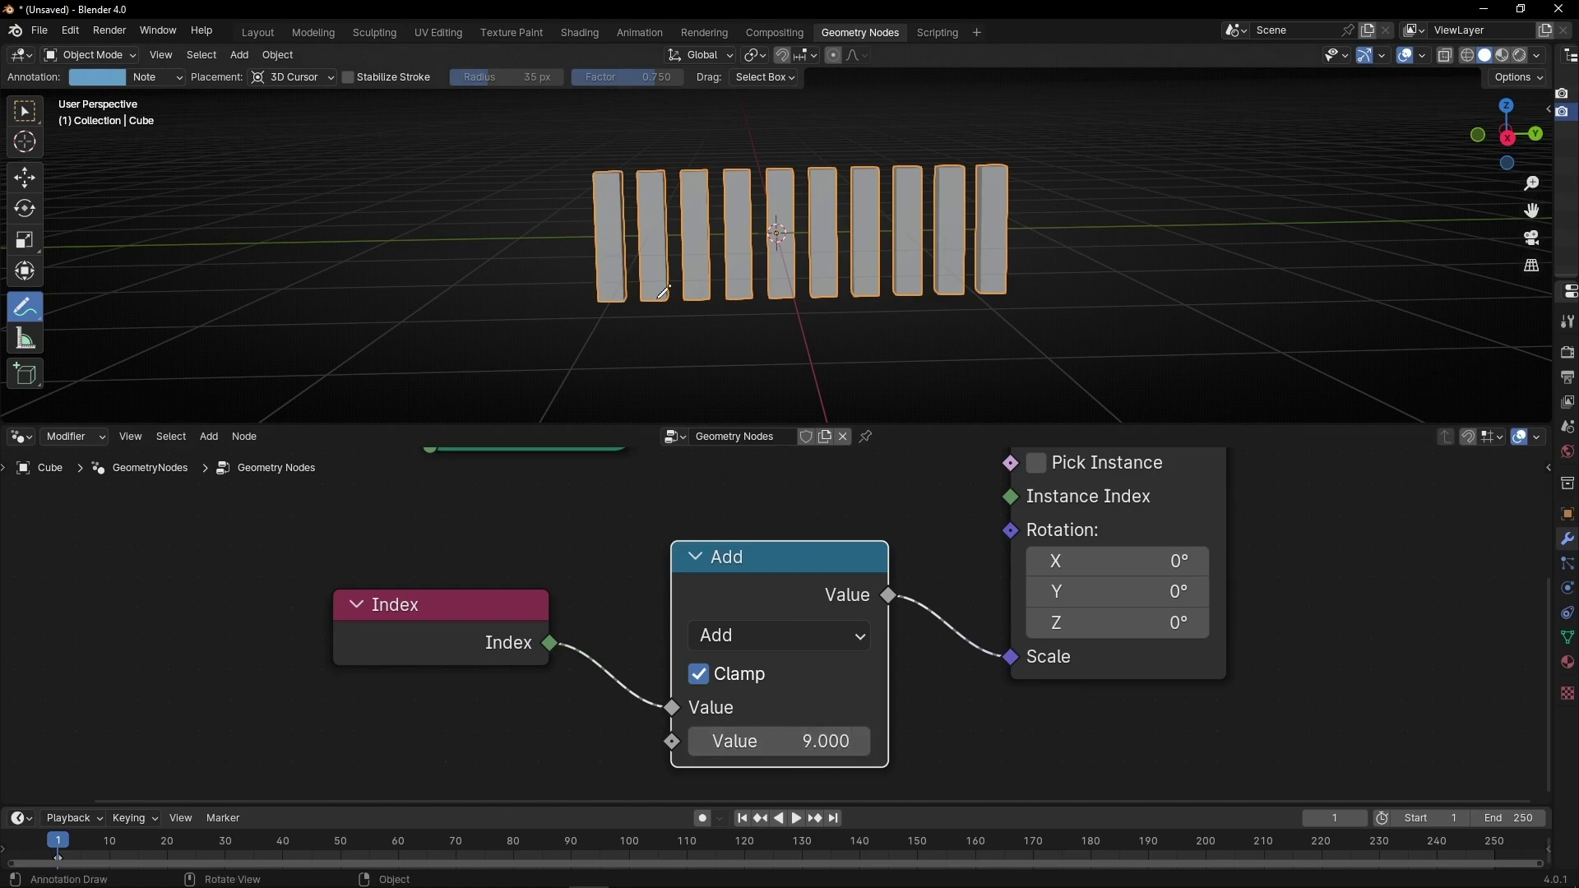
Step: Draw temporary annotation strokes above and below the row of pillars and bring the Add node's second value to 2.2
left_click_drag(502, 167, 1109, 169)
left_click_drag(720, 320, 1209, 332)
middle_click_drag(605, 570, 571, 490)
scroll(684, 642, "up", 1)
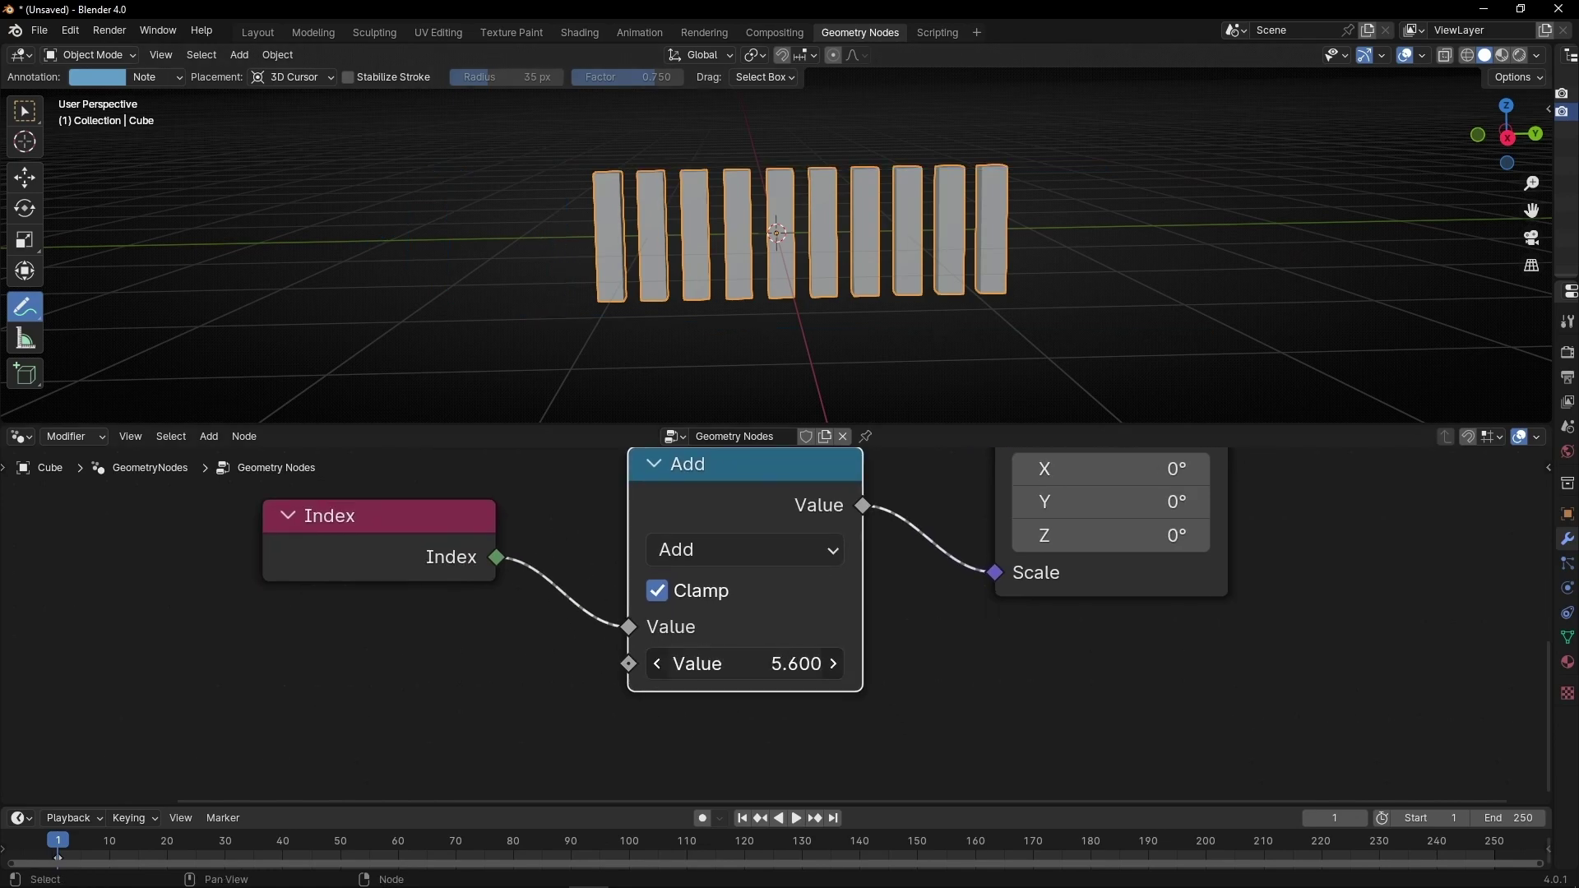
left_click_drag(744, 664, 698, 664)
mouse_move(745, 664)
left_mouse_down()
mouse_move(680, 663)
mouse_move(758, 663)
left_mouse_up()
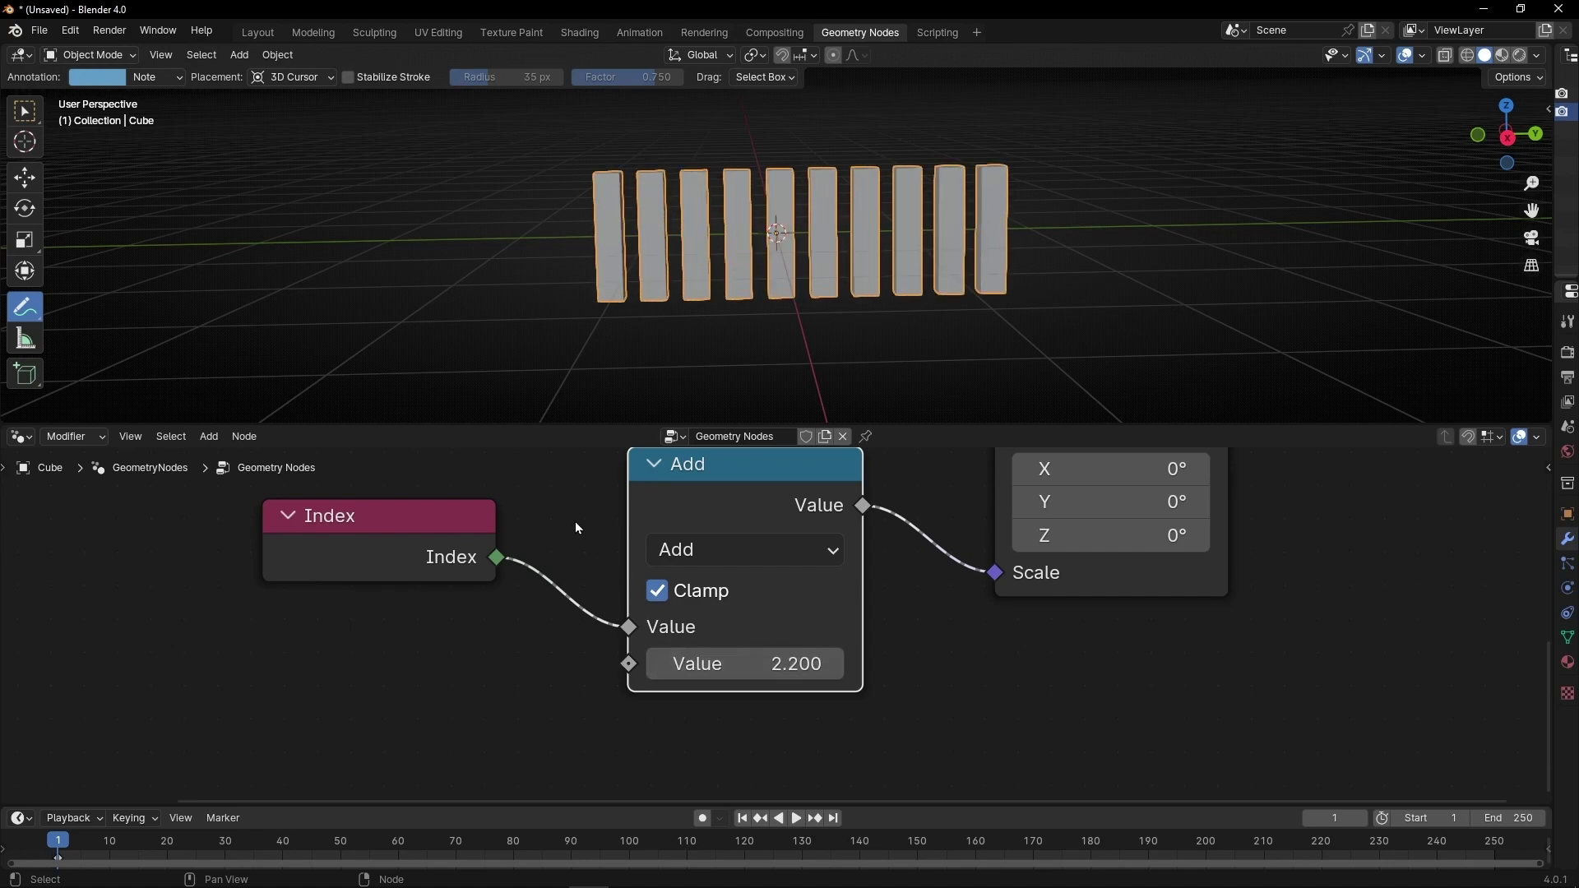
Step: Shift the Resample Curve node slightly and insert a Reverse Curve node between it and Instance on Points
middle_click_drag(574, 520, 662, 720)
scroll(645, 619, "down", 3)
middle_click_drag(618, 506, 667, 587)
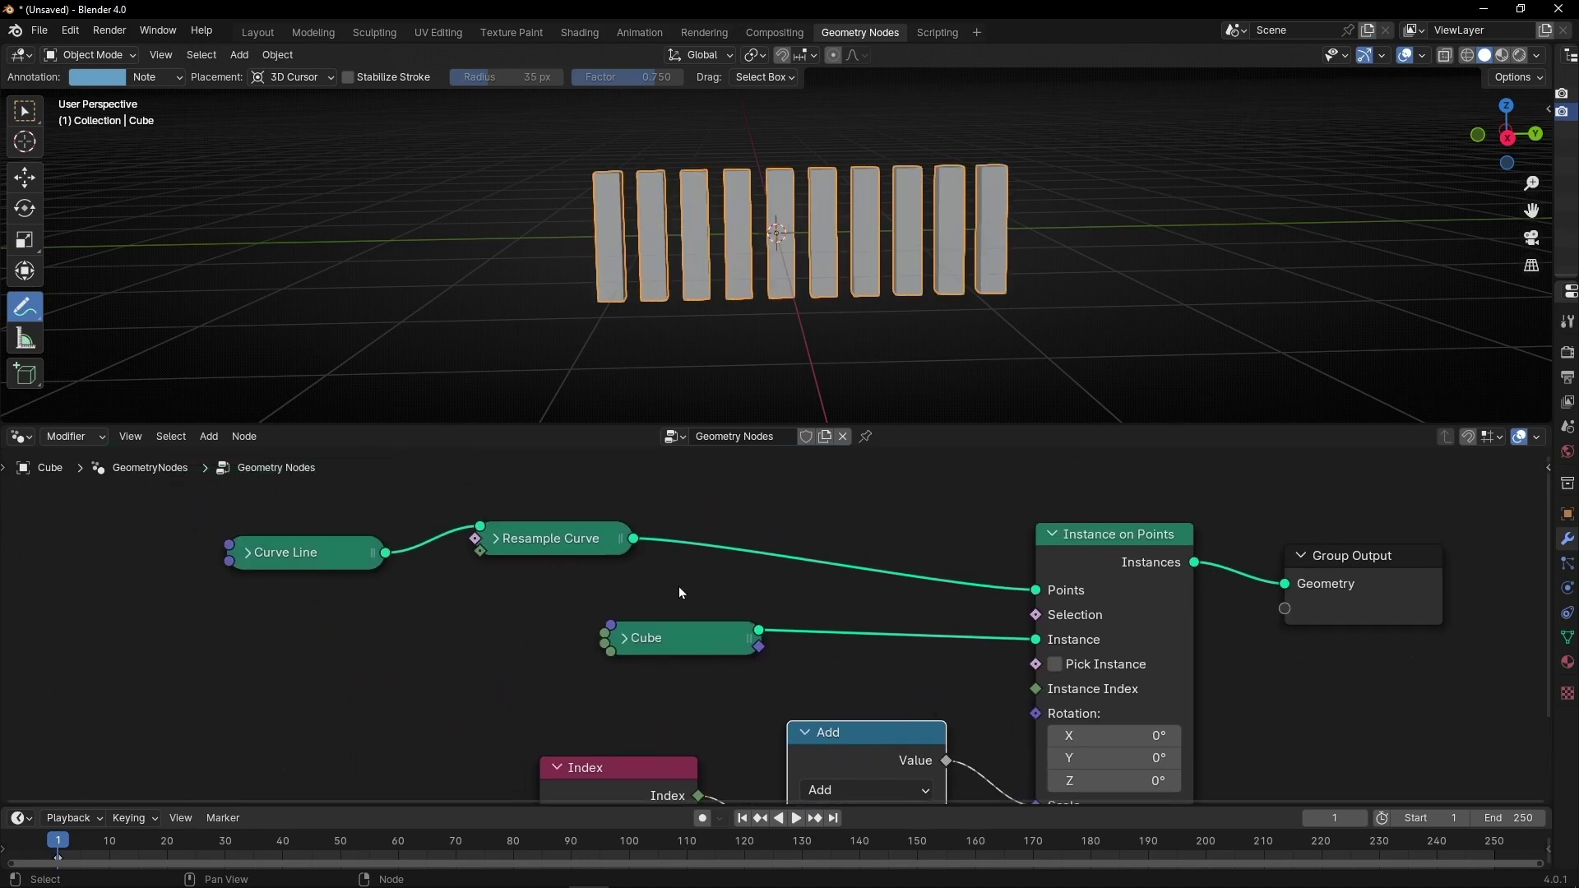
left_click_drag(584, 541, 571, 545)
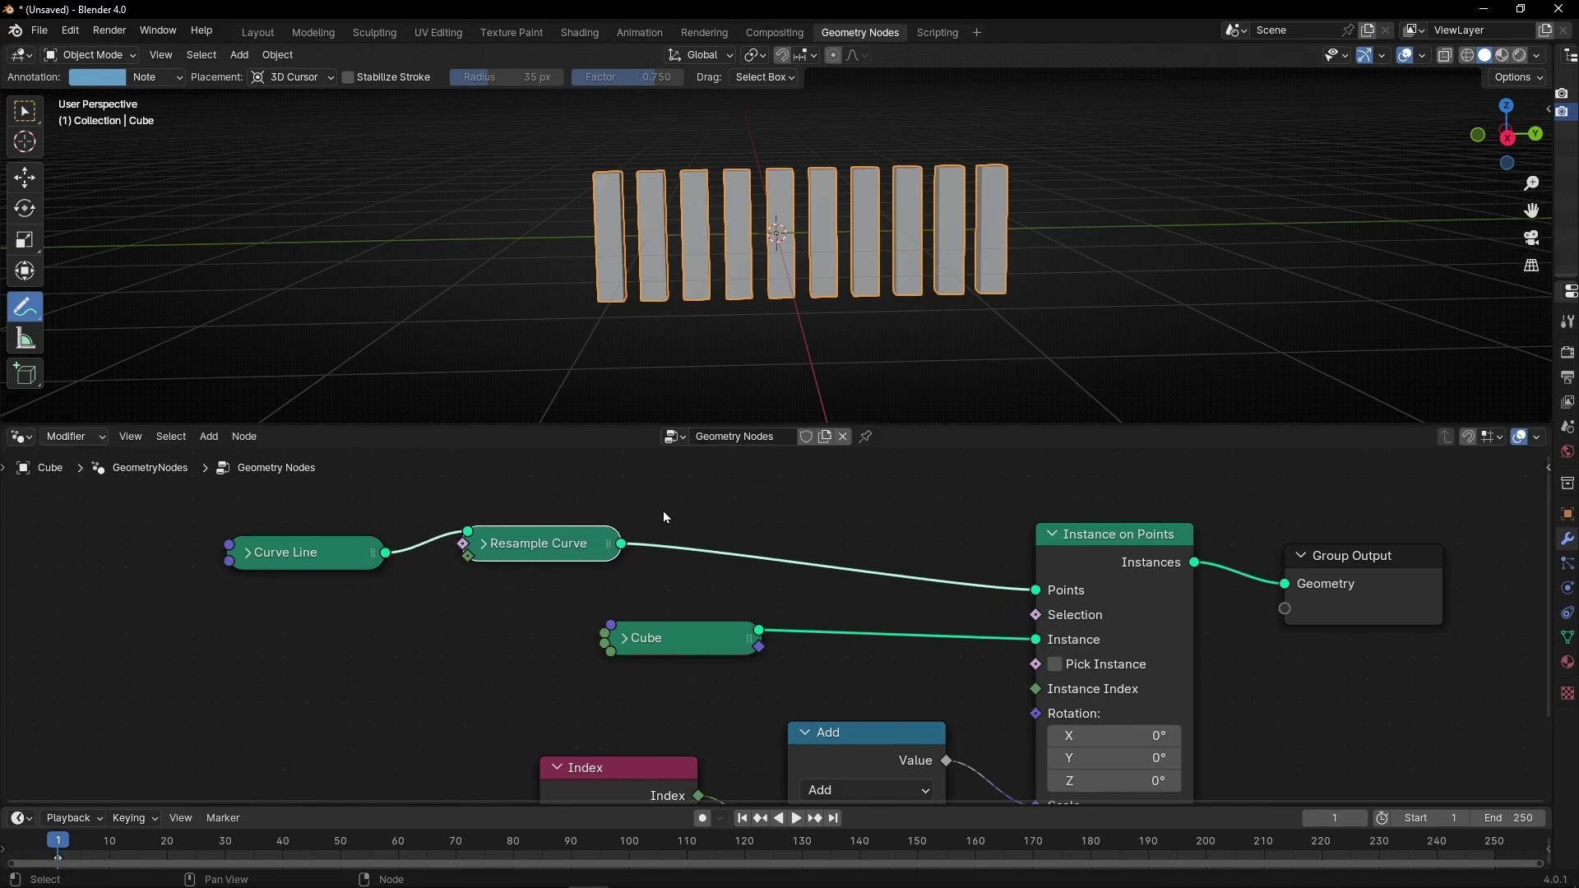
key("shift+a")
type("reverse")
key("Return")
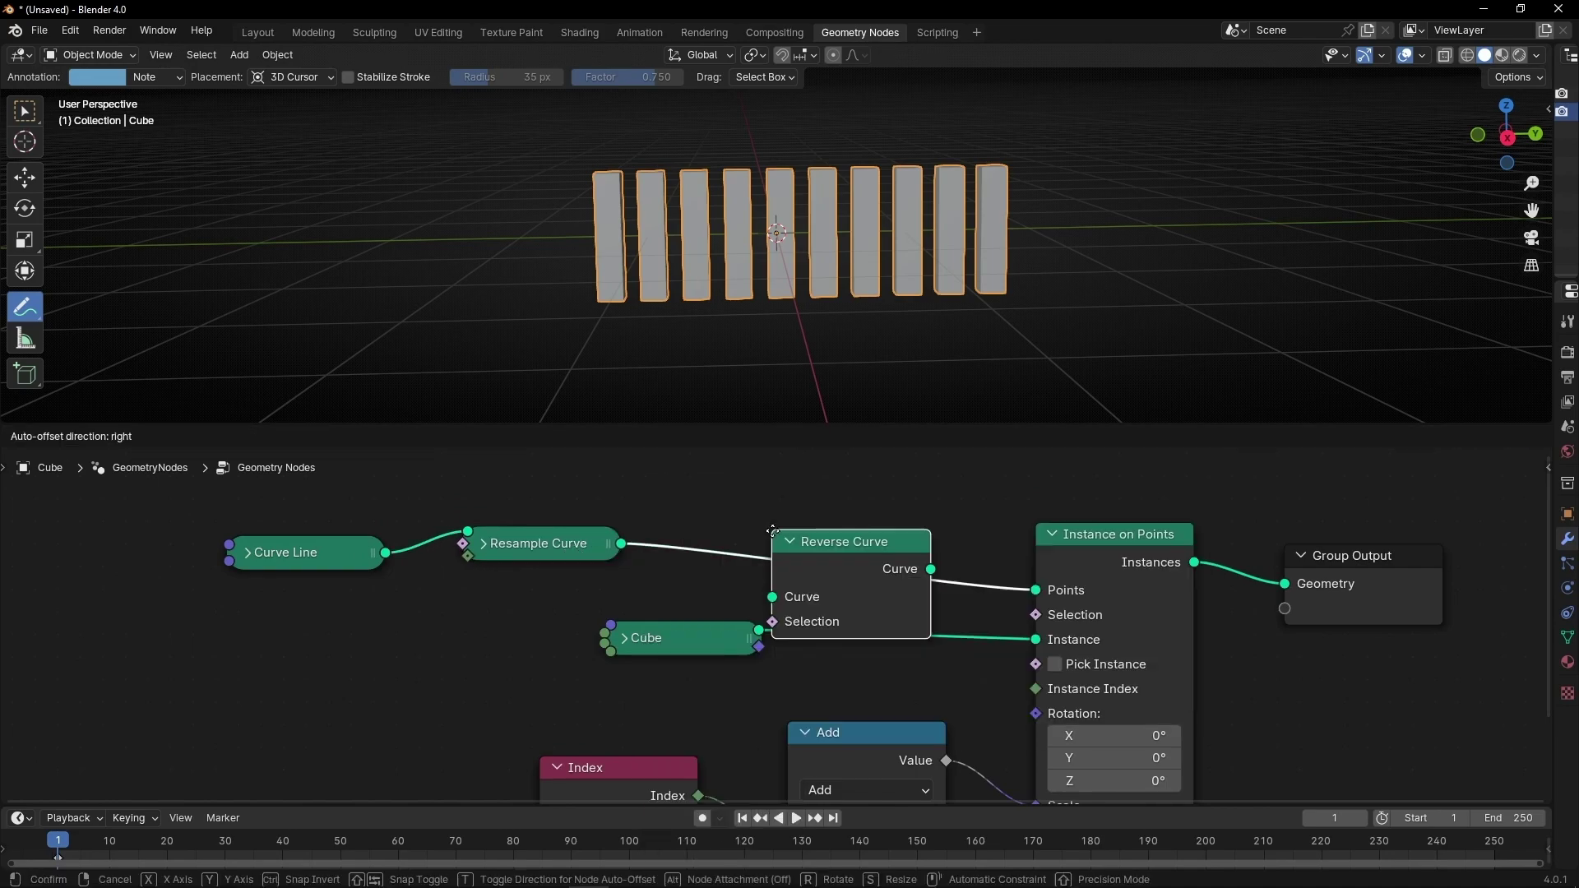
left_click(710, 509)
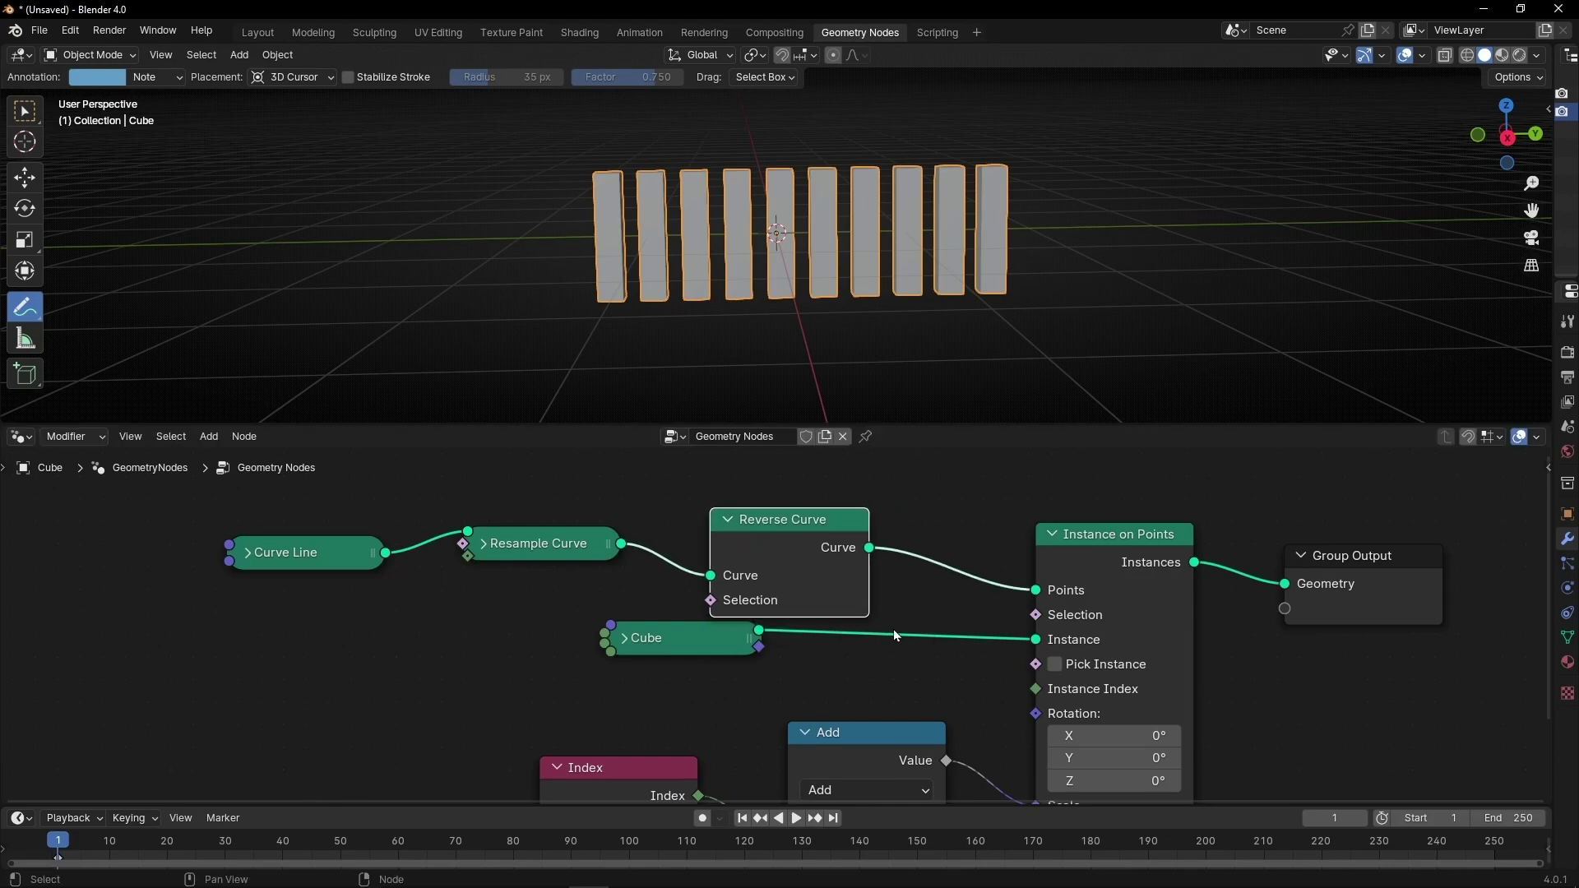
Step: Lower the second value of the Add node to -9
middle_click_drag(893, 629, 758, 584)
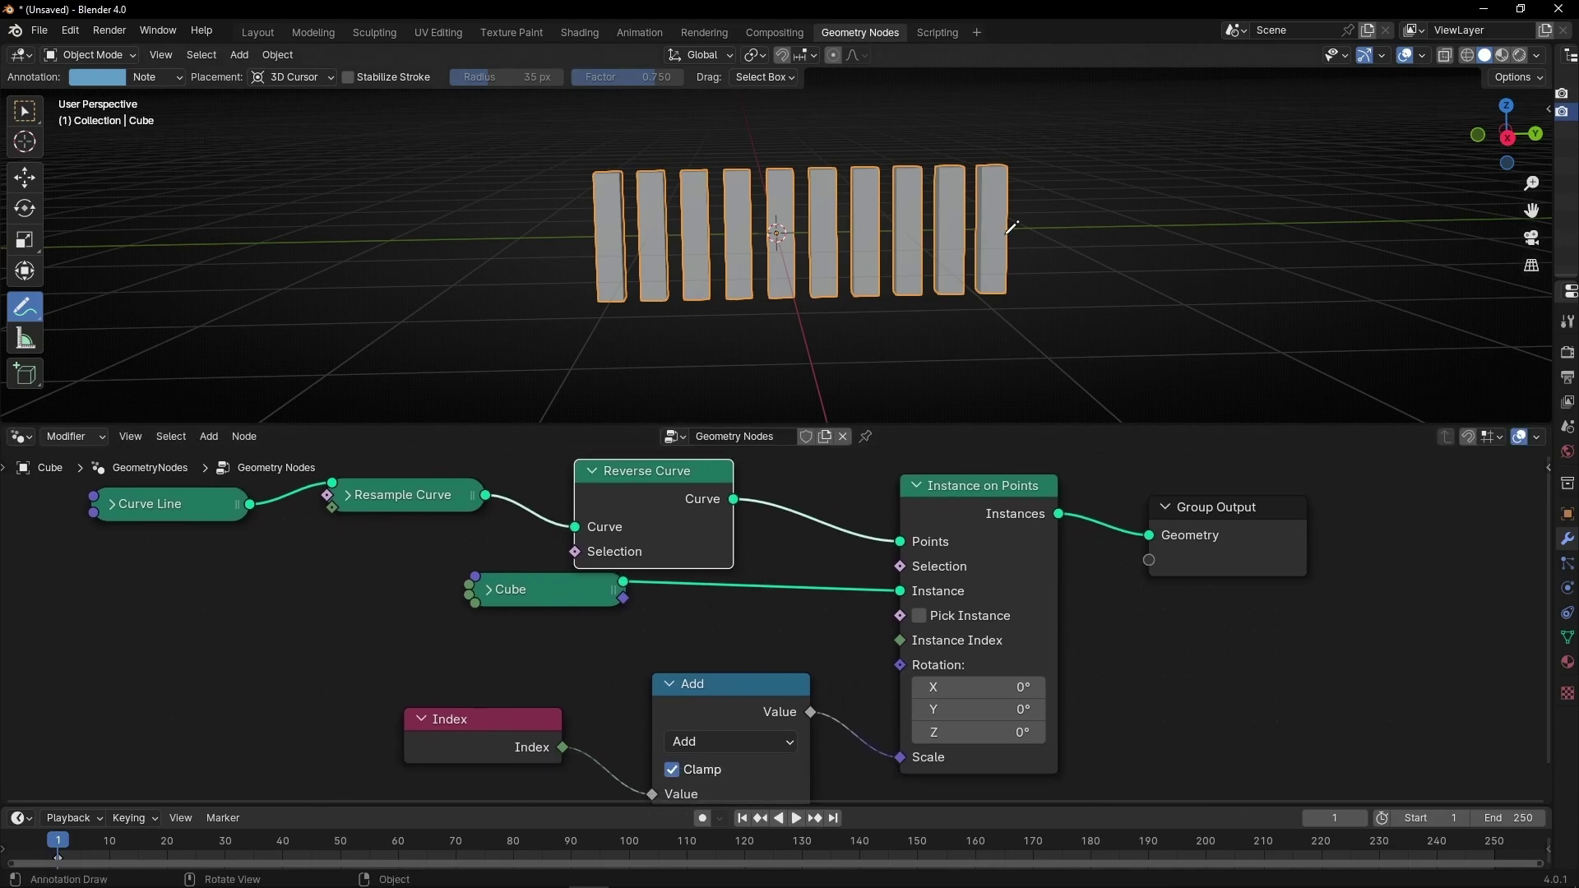
middle_click_drag(735, 646, 751, 575)
scroll(768, 745, "up", 3)
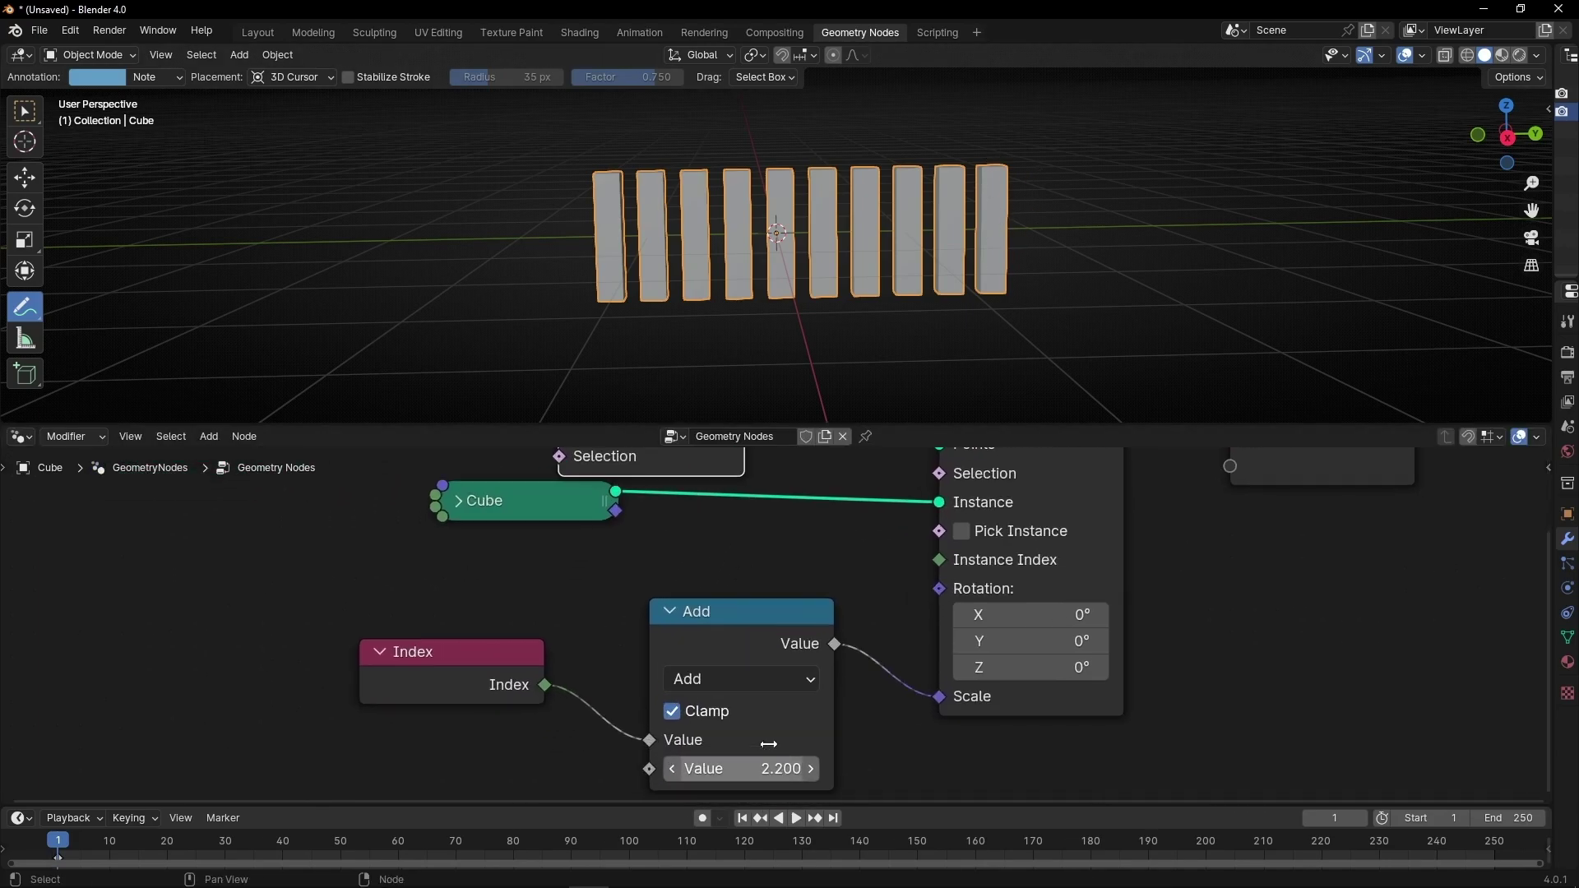
middle_click_drag(791, 706, 792, 617)
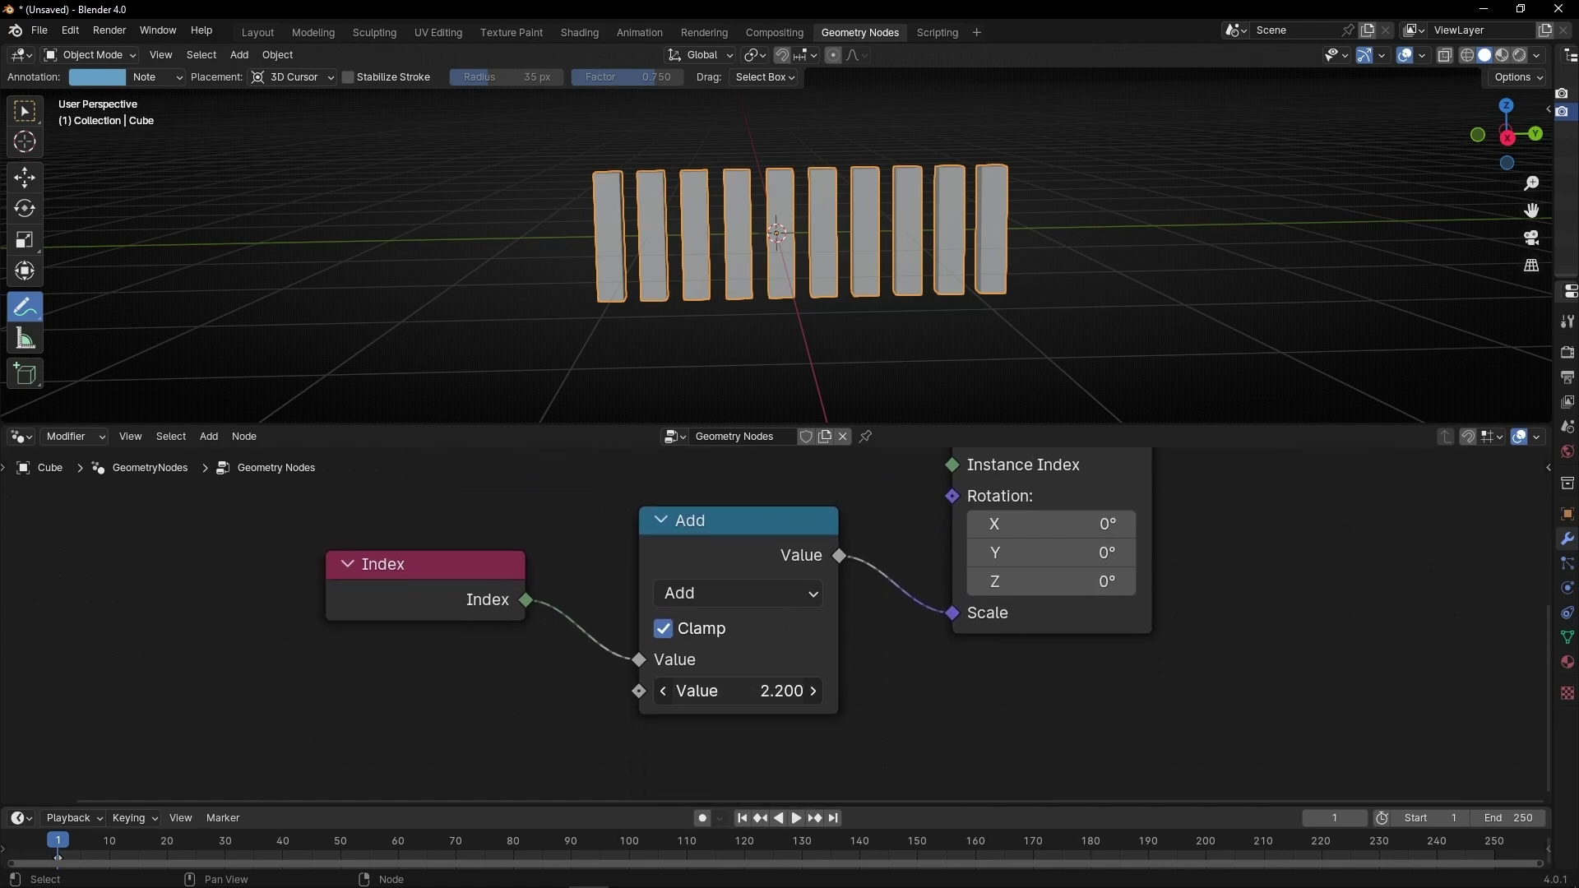
left_click_drag(778, 691, 740, 691)
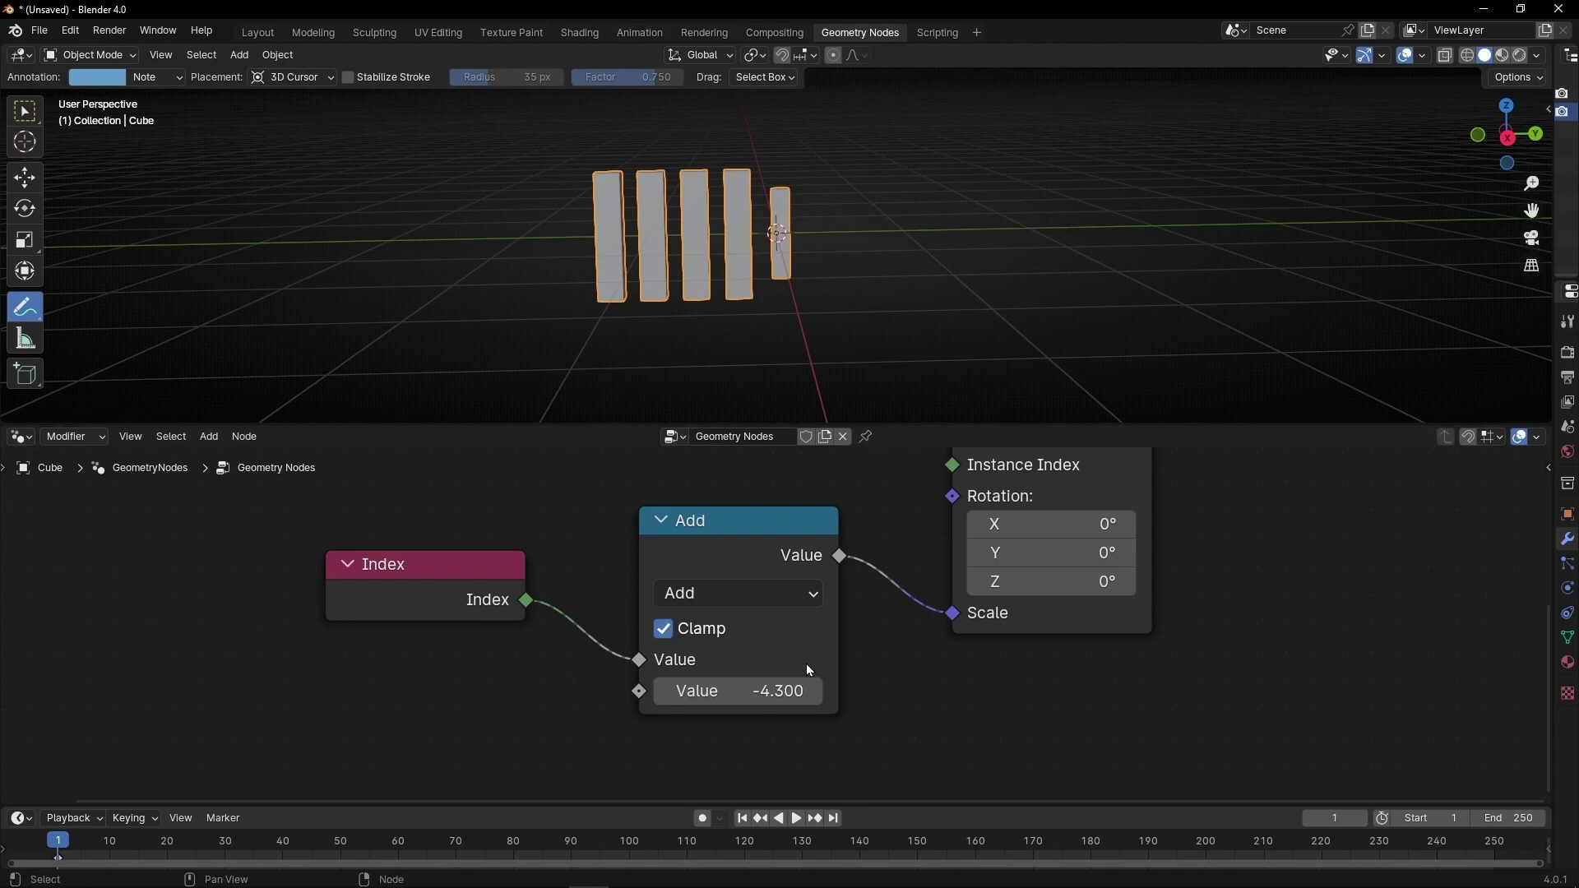
left_click_drag(740, 690, 653, 691)
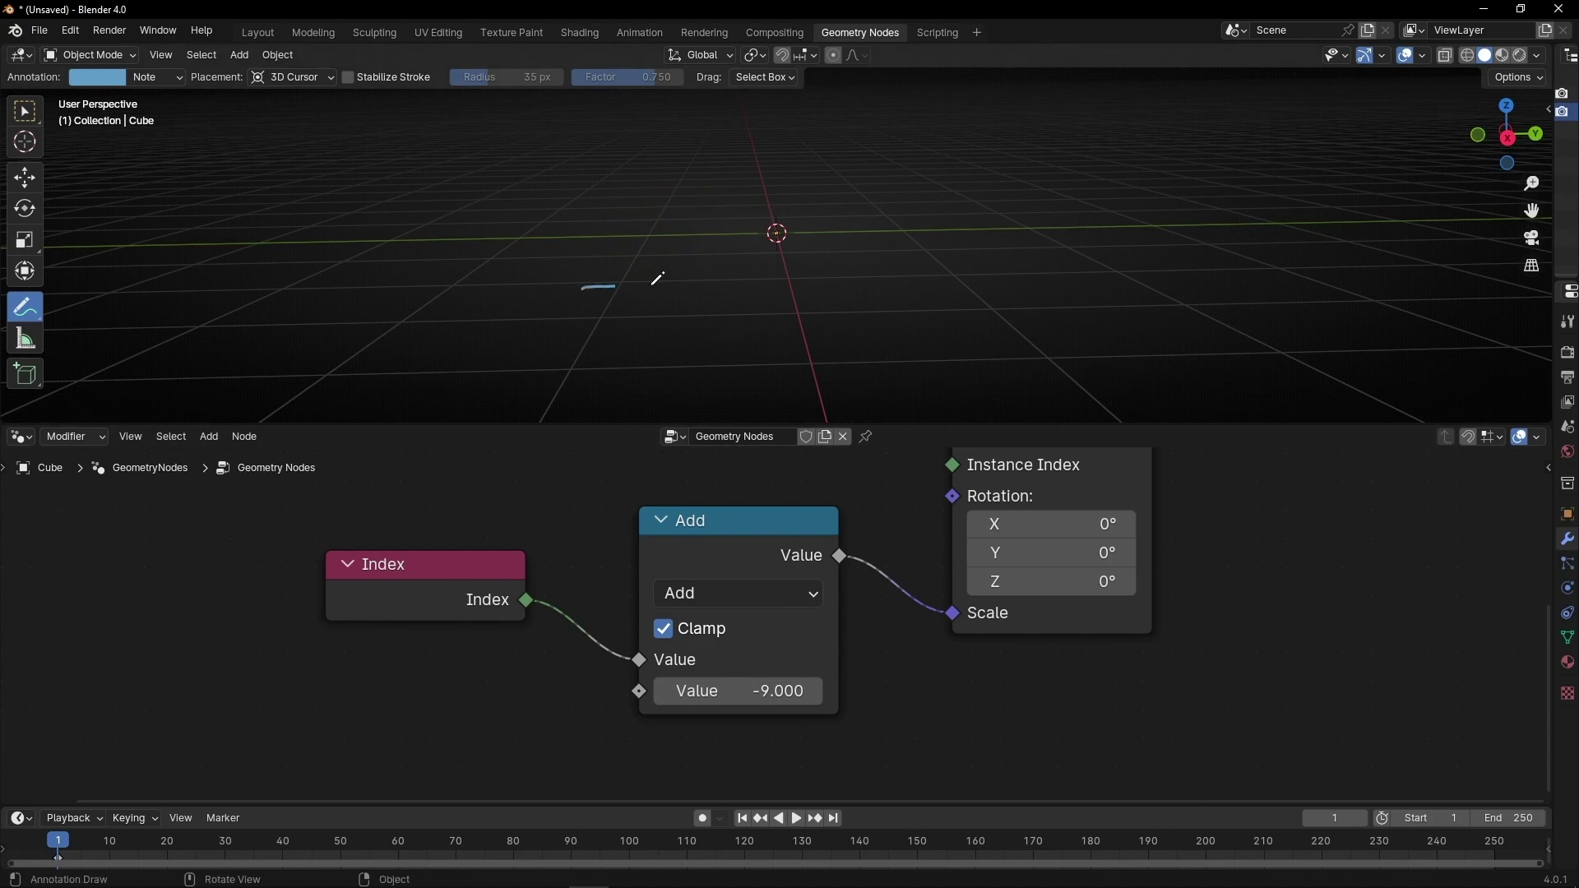
Step: Annotate an arrow along the pillar line's direction and keyframe the Add node's second value at frame 1
left_click_drag(1002, 278, 1053, 286)
left_click_drag(999, 268, 1007, 327)
right_click(681, 691)
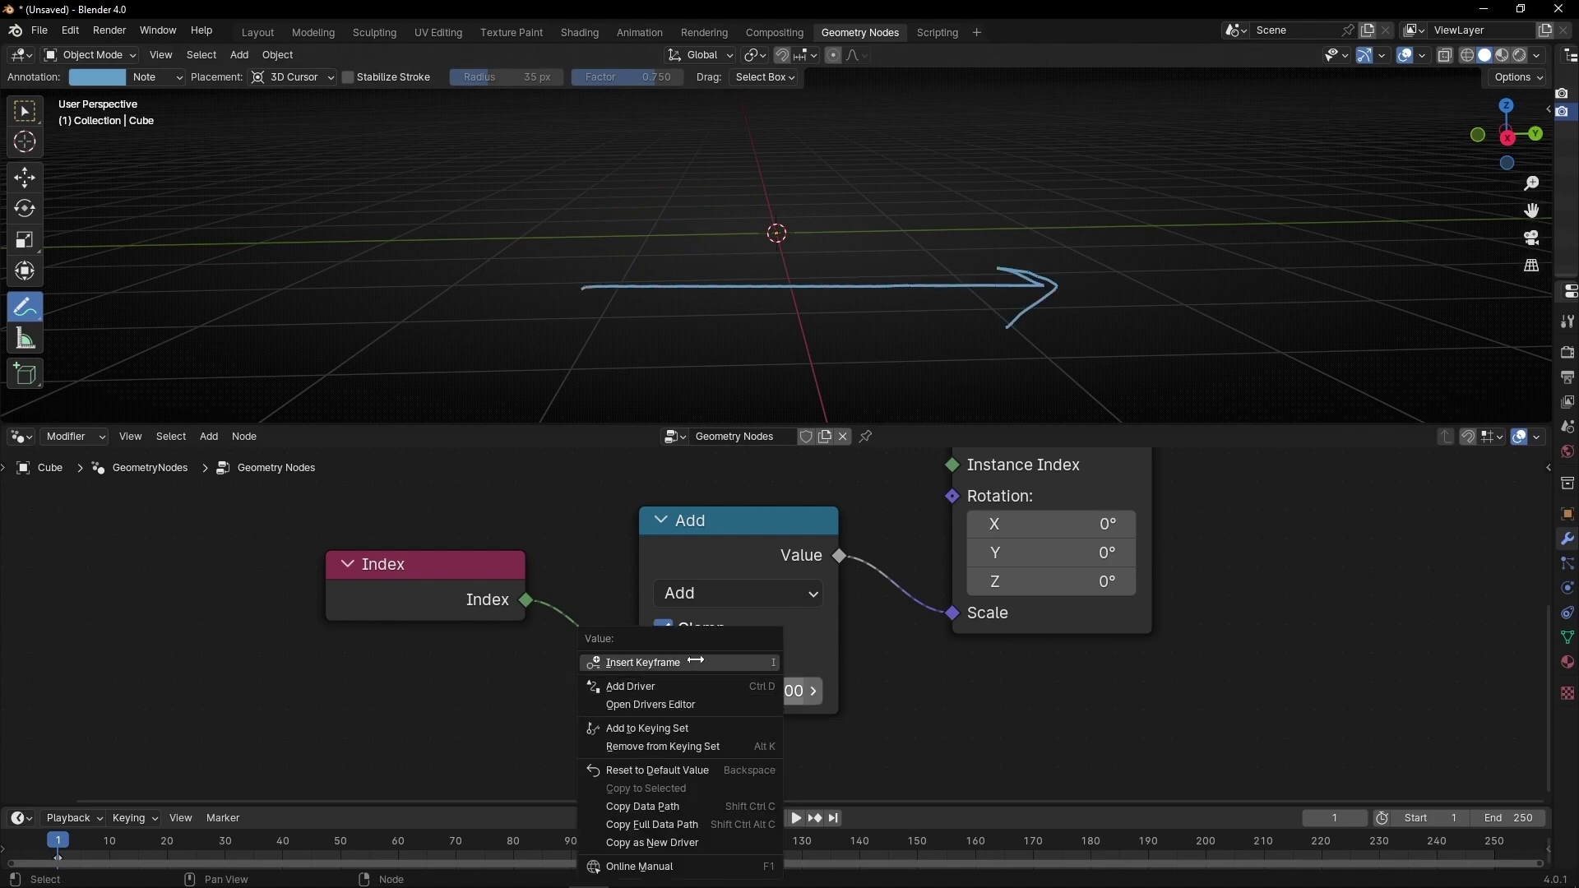
left_click(658, 658)
Step: At frame 49, set the Add node's second value to 1.5 and keyframe it, and set the end frame to 60
left_click_drag(571, 799, 268, 729)
left_click(337, 757)
left_click_drag(737, 649, 843, 650)
right_click(738, 649)
left_click(738, 650)
key("Return")
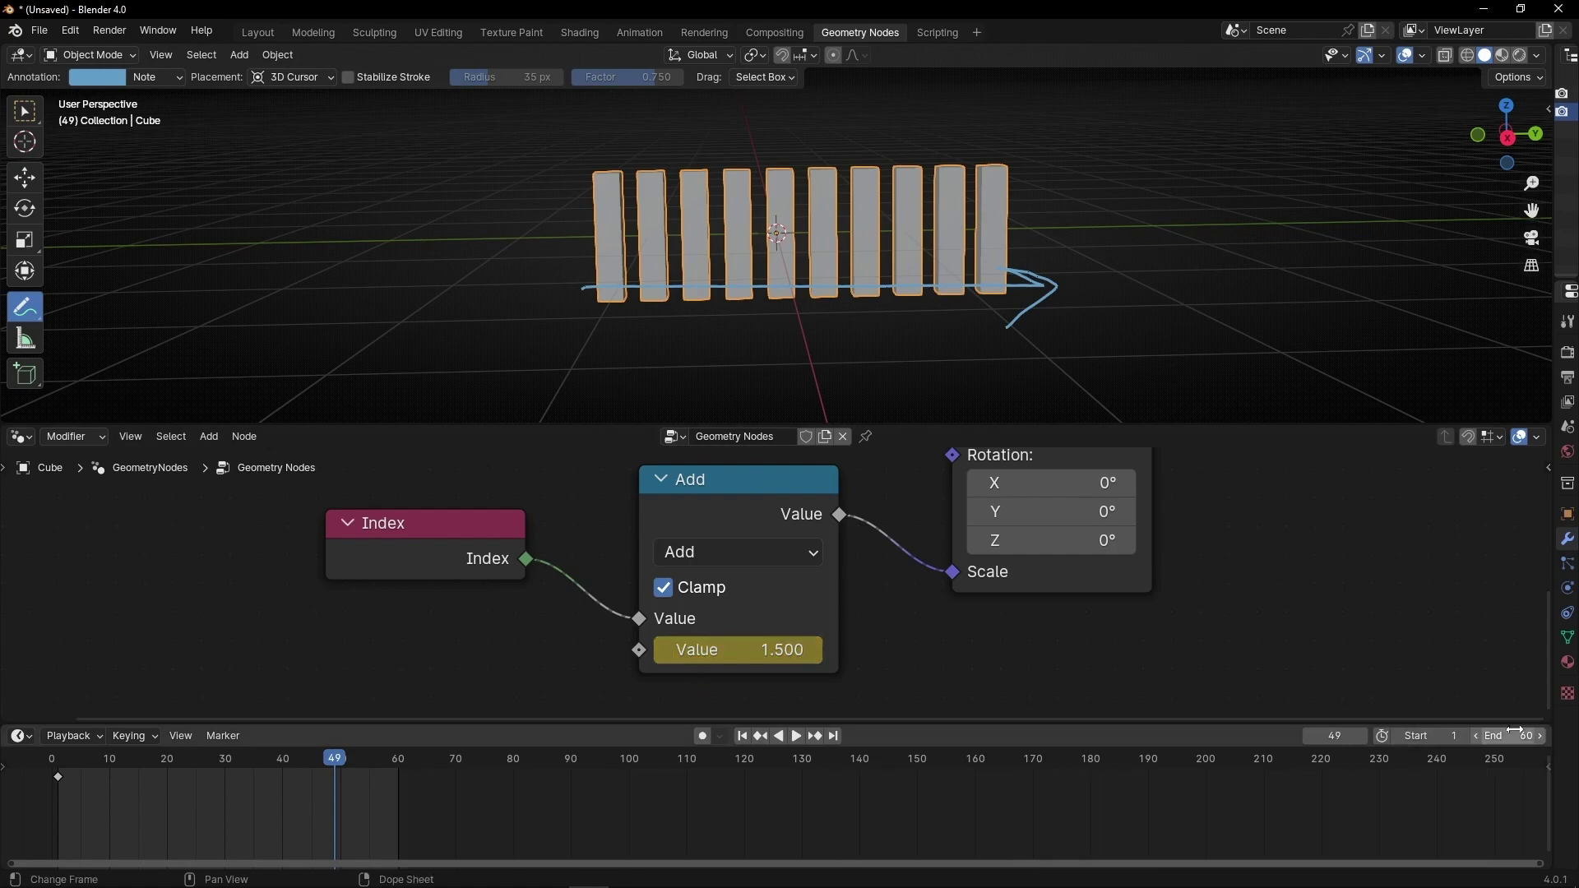
Step: Erase the arrow annotation and set the interpolation of the Add value's keyframes to Linear
left_click(742, 735)
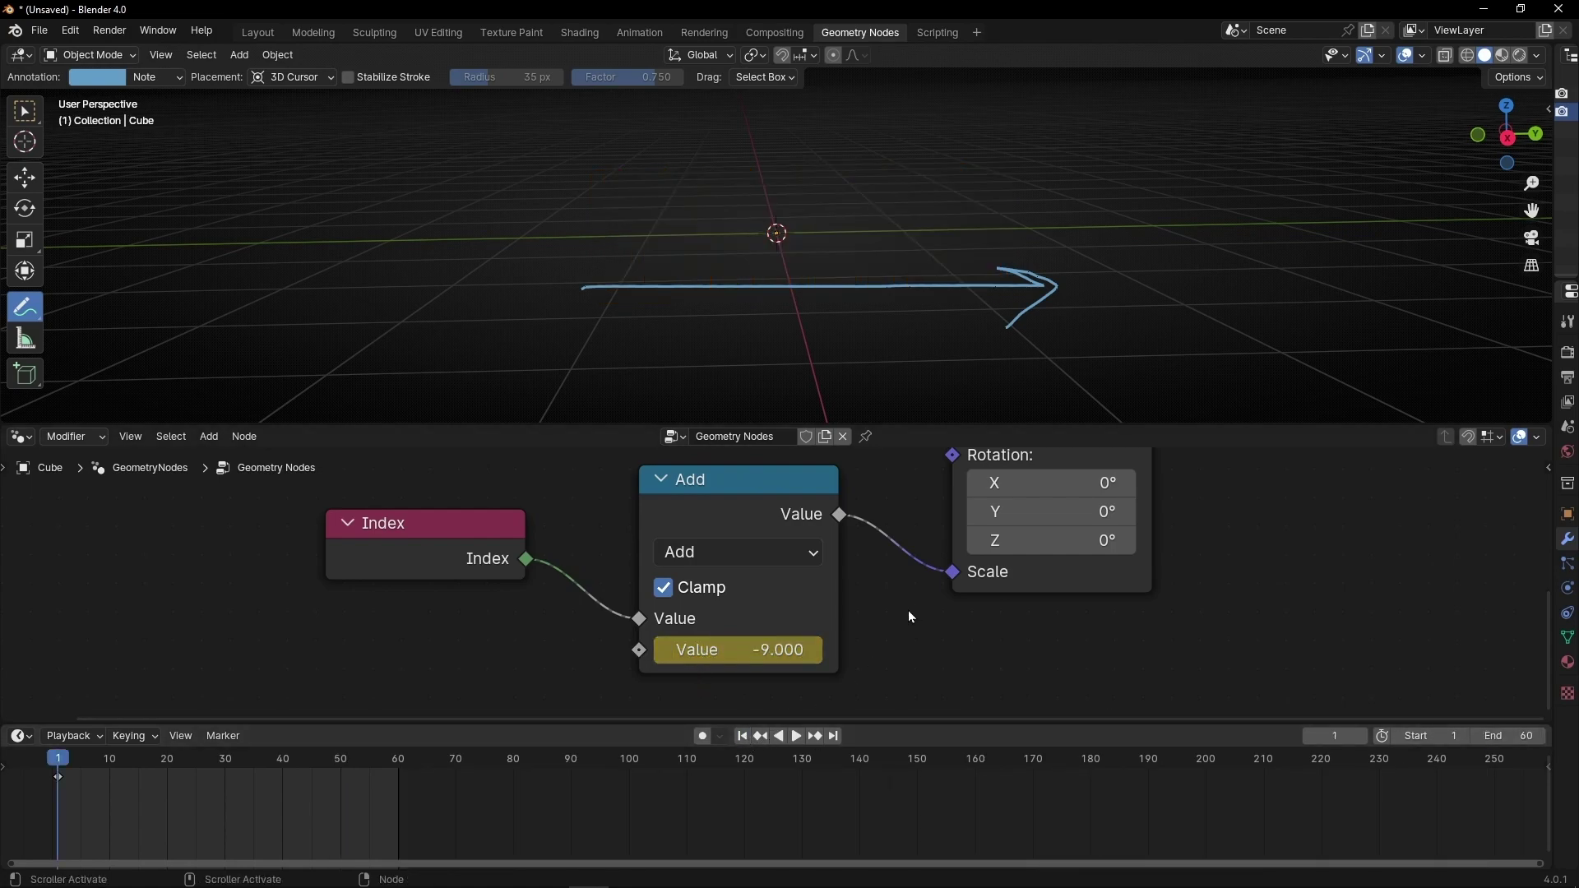
mouse_move(643, 287)
left_mouse_down("ctrl")
mouse_move(839, 299)
mouse_move(1008, 350)
left_mouse_up("ctrl")
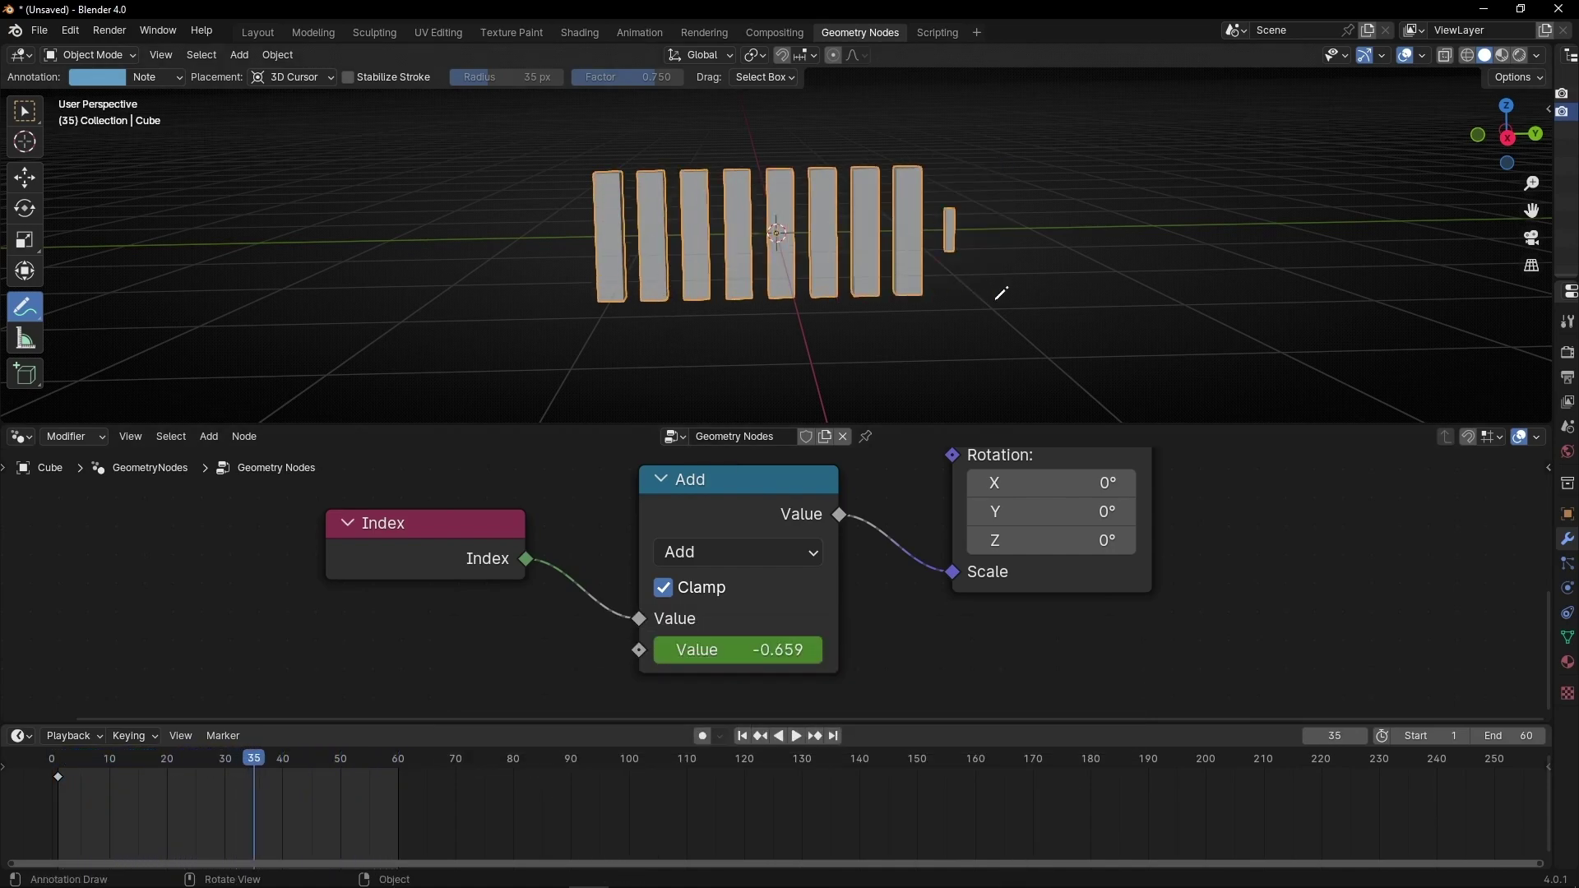
left_click(727, 510)
left_click_drag(36, 773, 37, 776)
key("t")
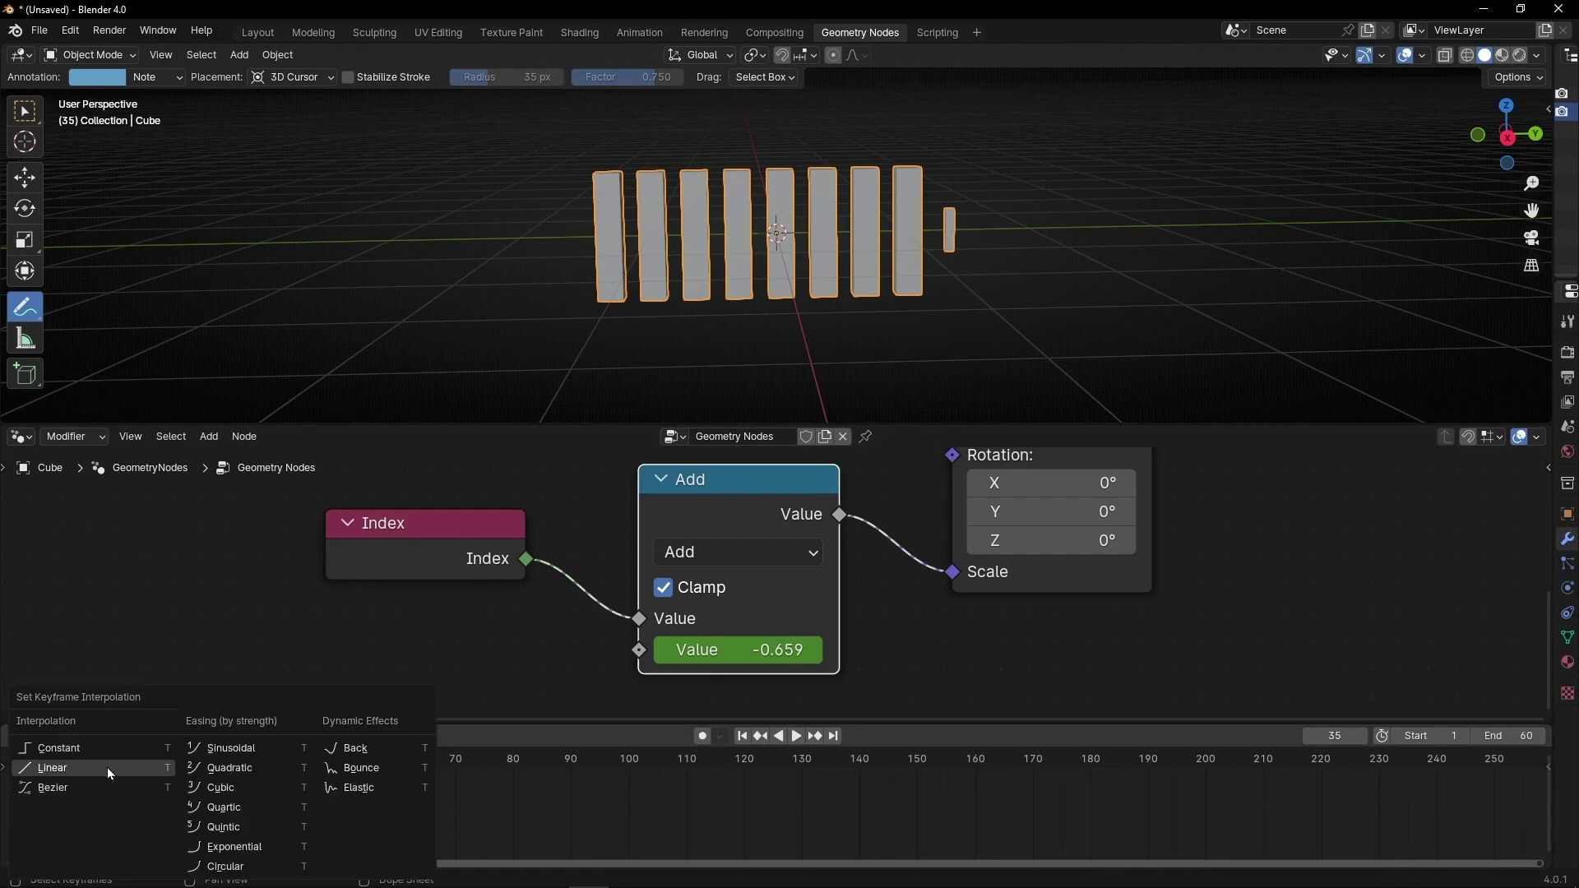
left_click(54, 766)
Step: Return to frame 1, play the pillar animation and stop it
key("shift+Left")
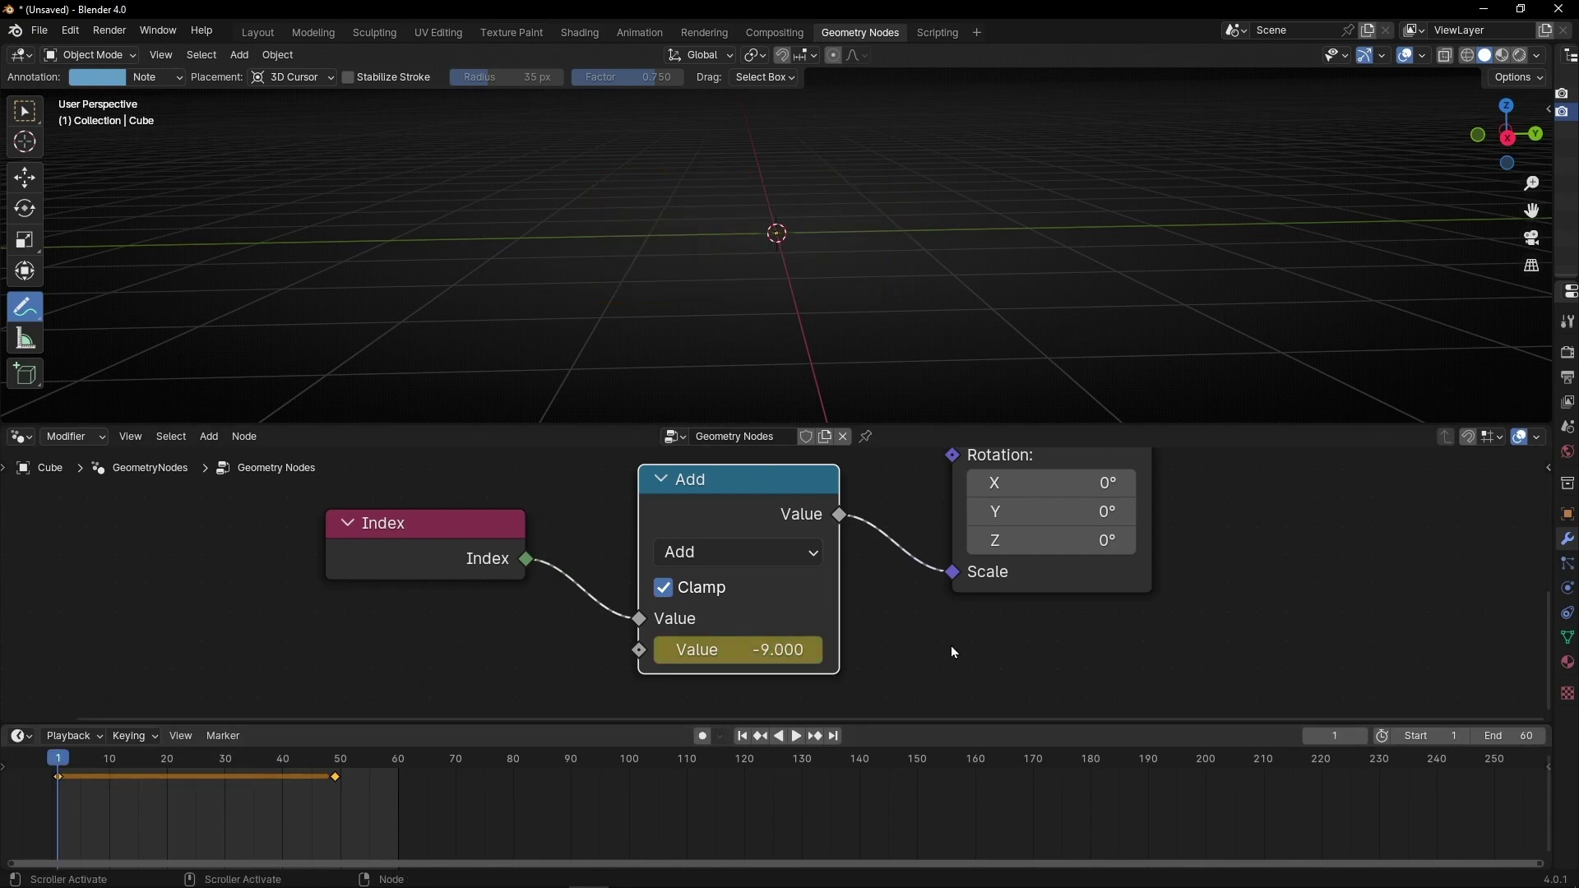
key("space")
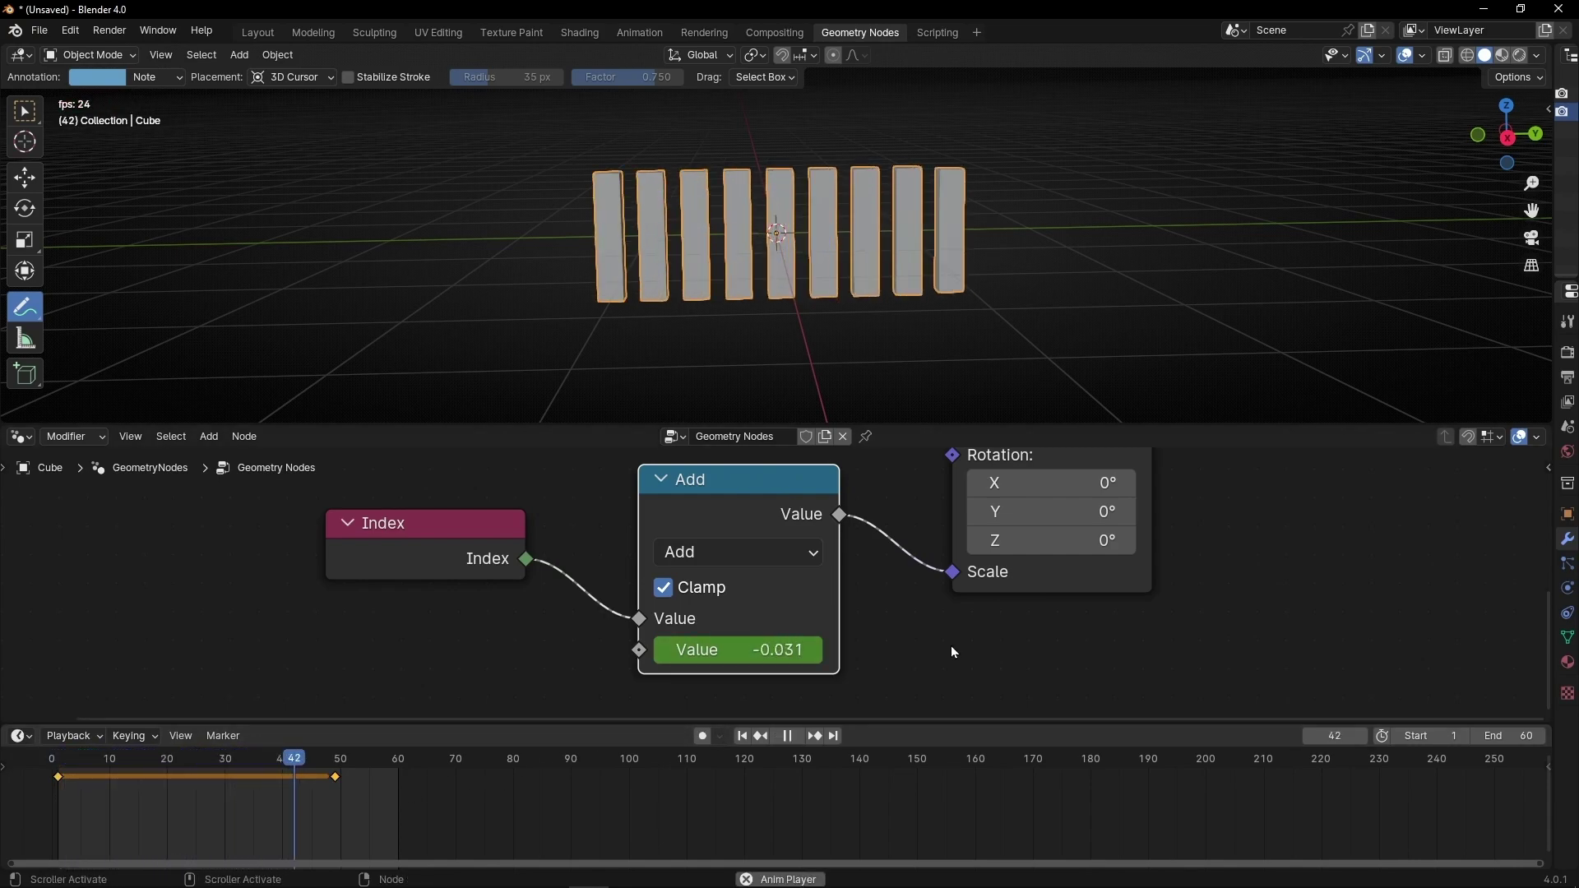
key("space")
Step: Expand the Curve Line node, set its start Y to -3.5 m and end Y to 3.2 m, and play the animation
middle_click_drag(583, 524, 739, 717)
middle_click_drag(449, 494, 633, 625)
left_click(295, 576)
middle_click_drag(530, 665, 609, 514)
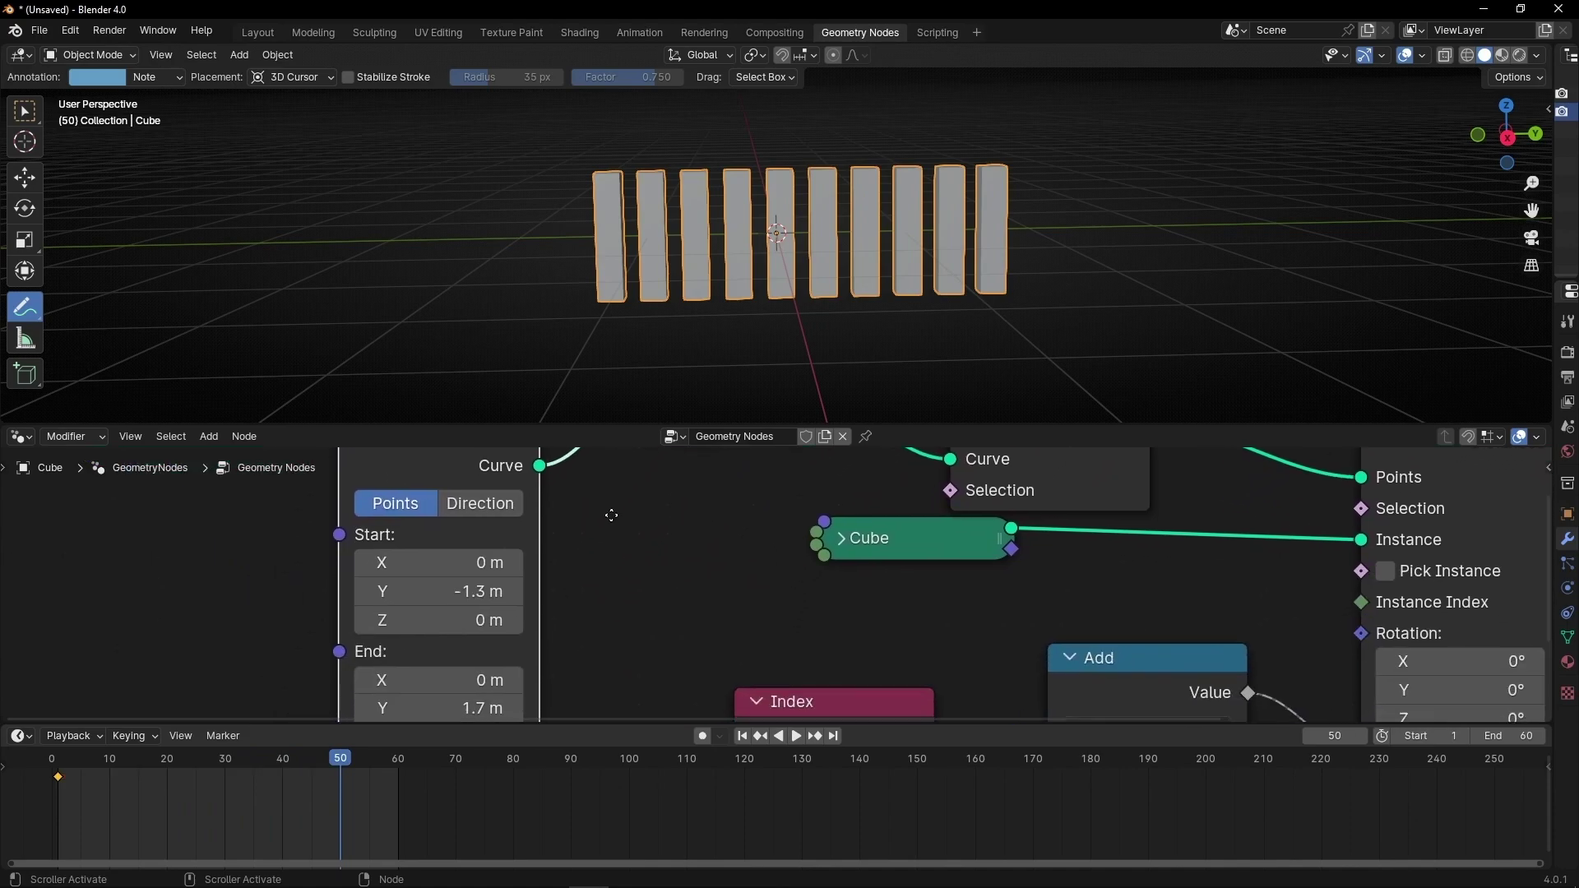
left_click_drag(488, 582, 460, 582)
middle_click_drag(487, 582, 484, 526)
left_click_drag(485, 645, 526, 644)
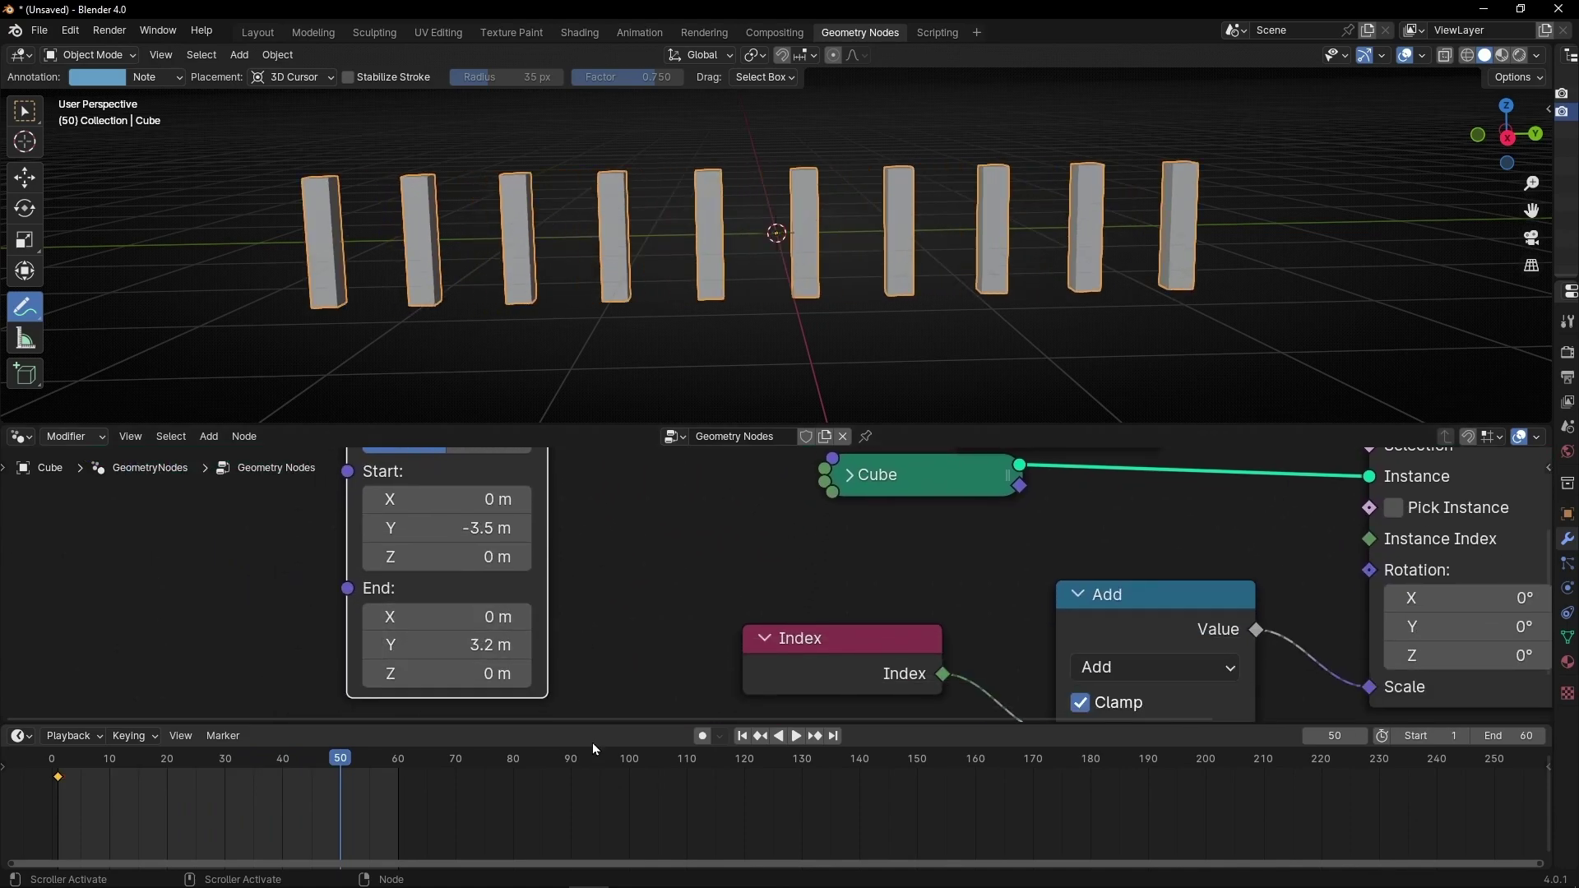
key("space")
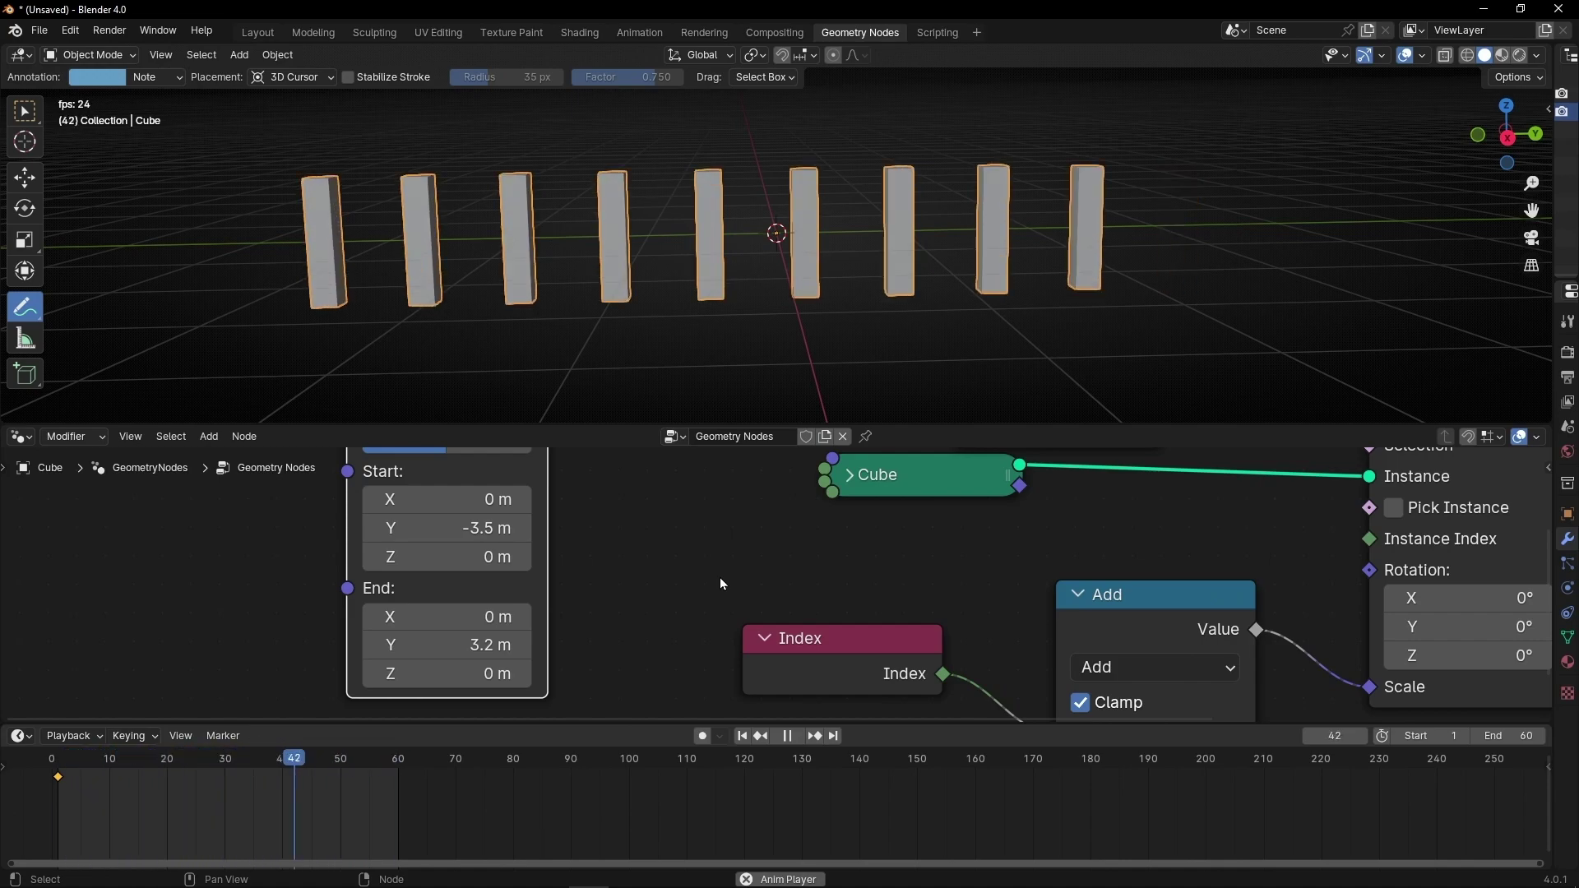
key("space")
Step: Expand the Resample Curve node, raise its count to add more pillars, and preview the animation
middle_click_drag(711, 546, 619, 704)
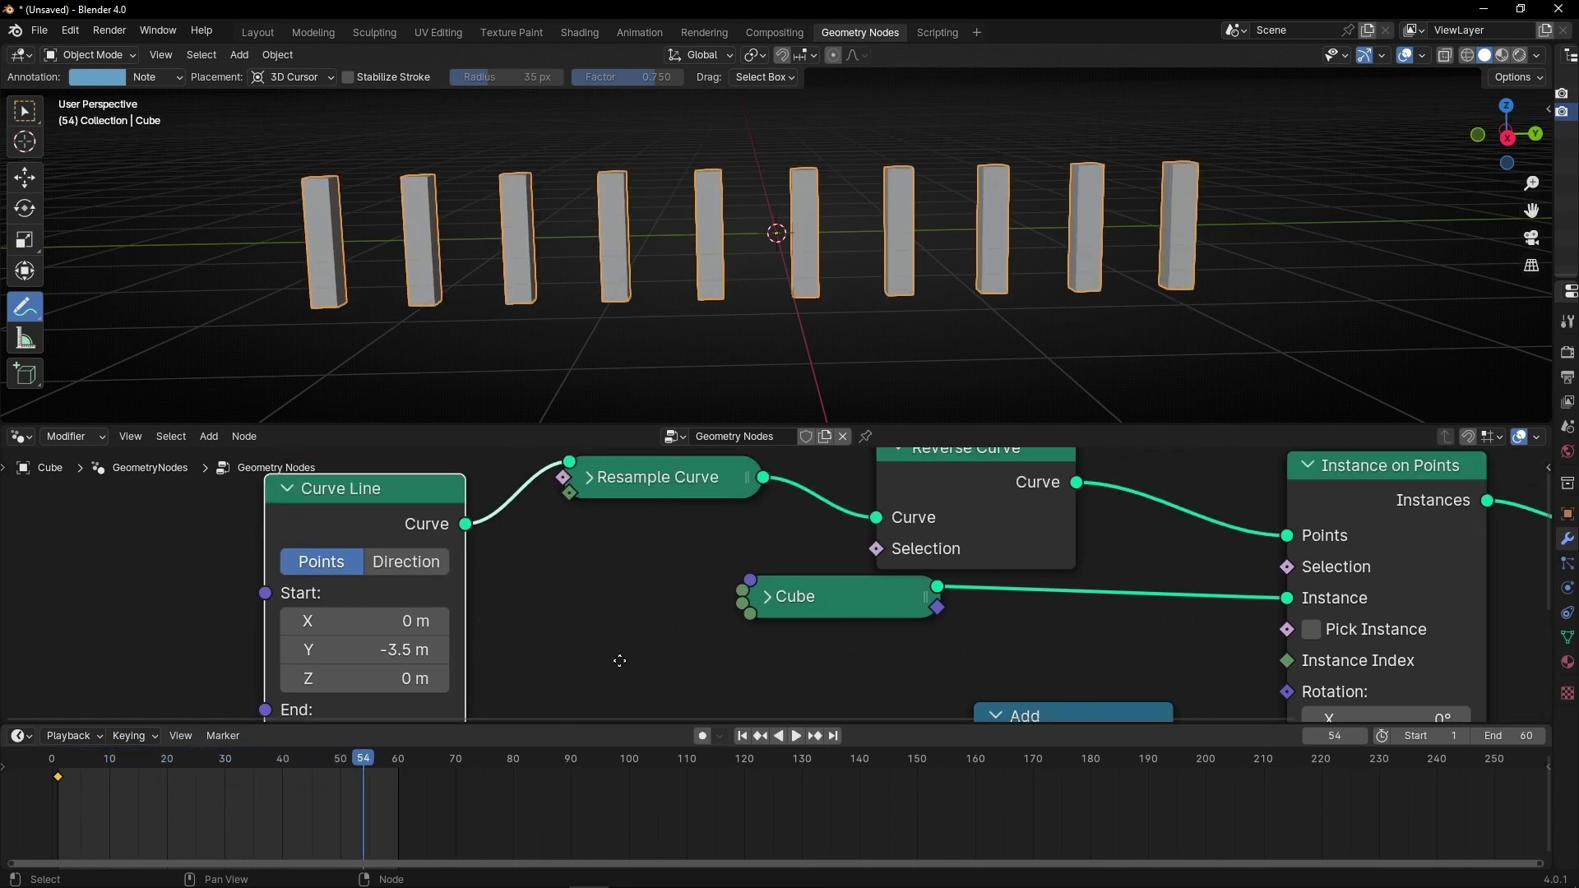
left_click(576, 513)
left_click_drag(726, 679, 755, 679)
key("space")
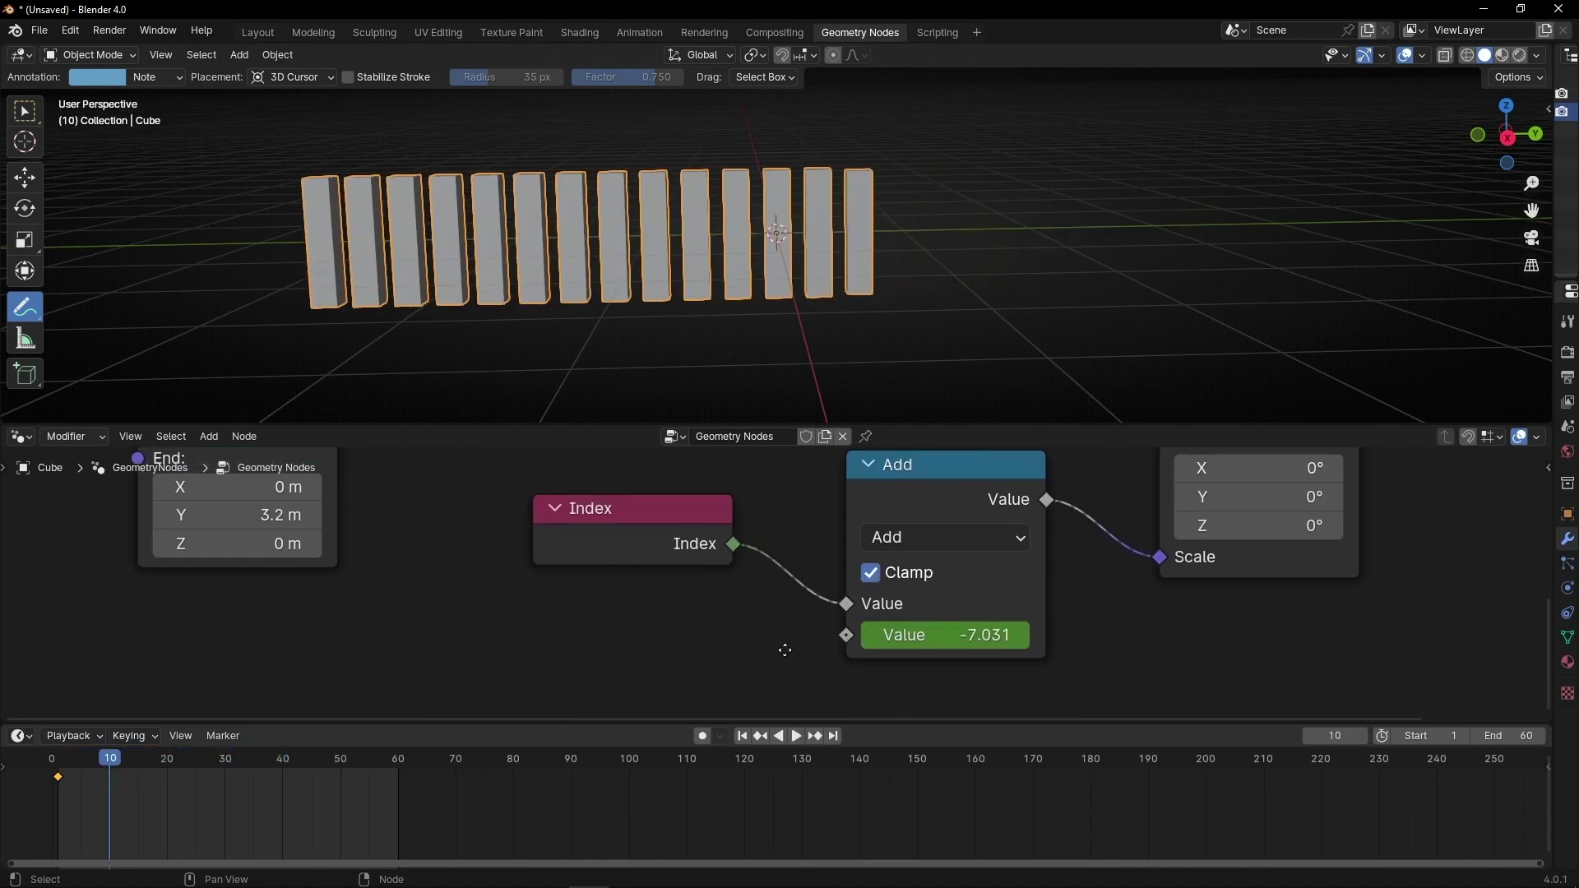
Step: At frame 1, set the Add node's second value to -21 and replace its keyframe
middle_click_drag(949, 644, 873, 616)
left_click_drag(873, 616, 806, 630)
right_click(887, 605)
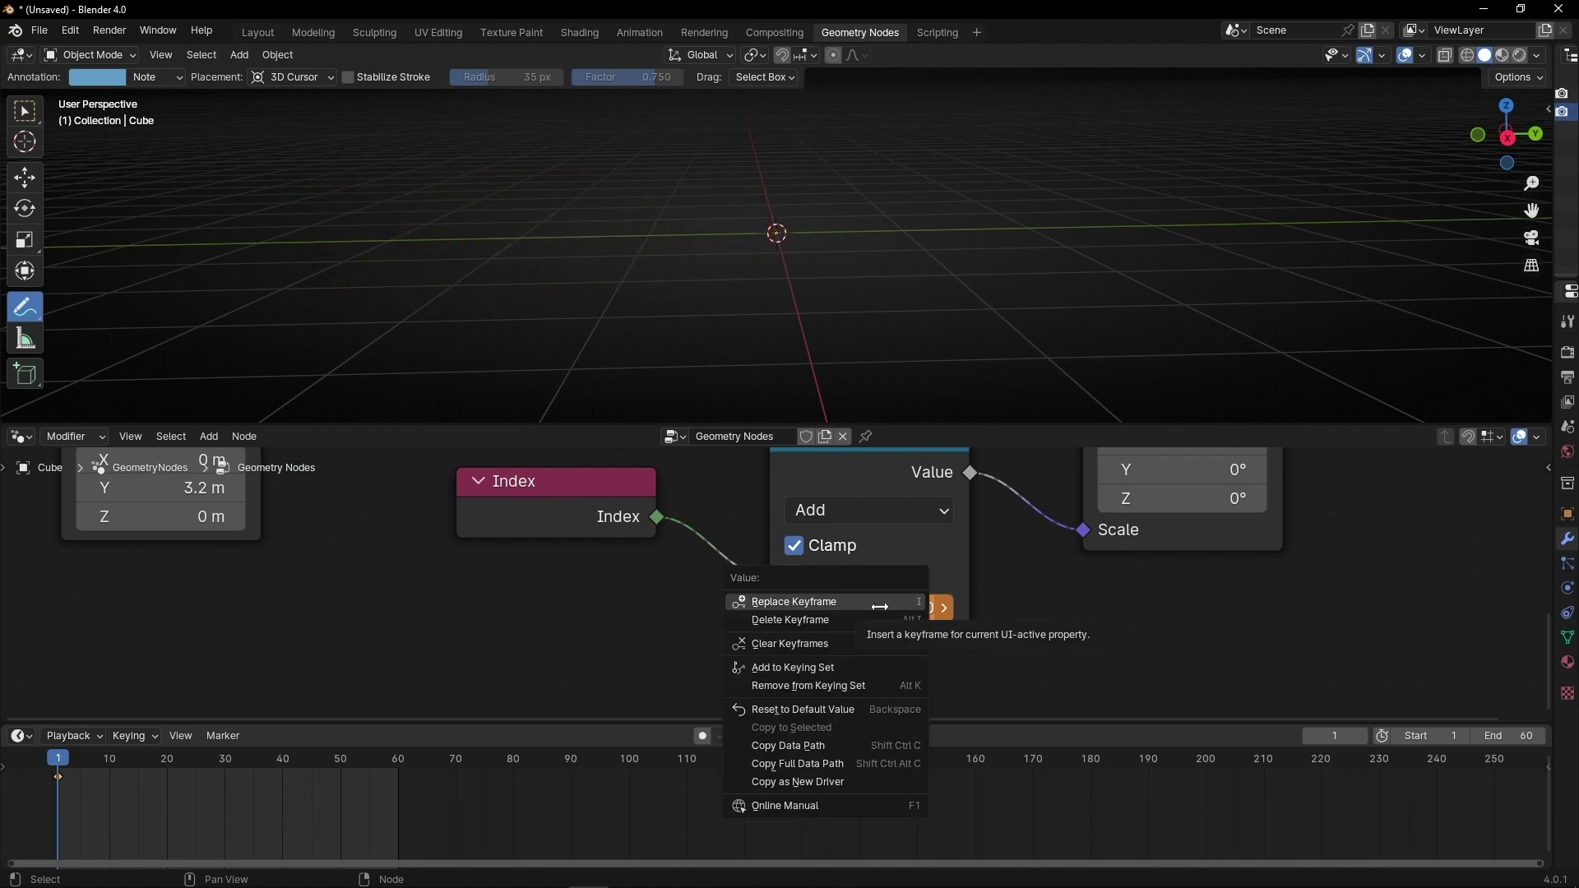
left_click(879, 603)
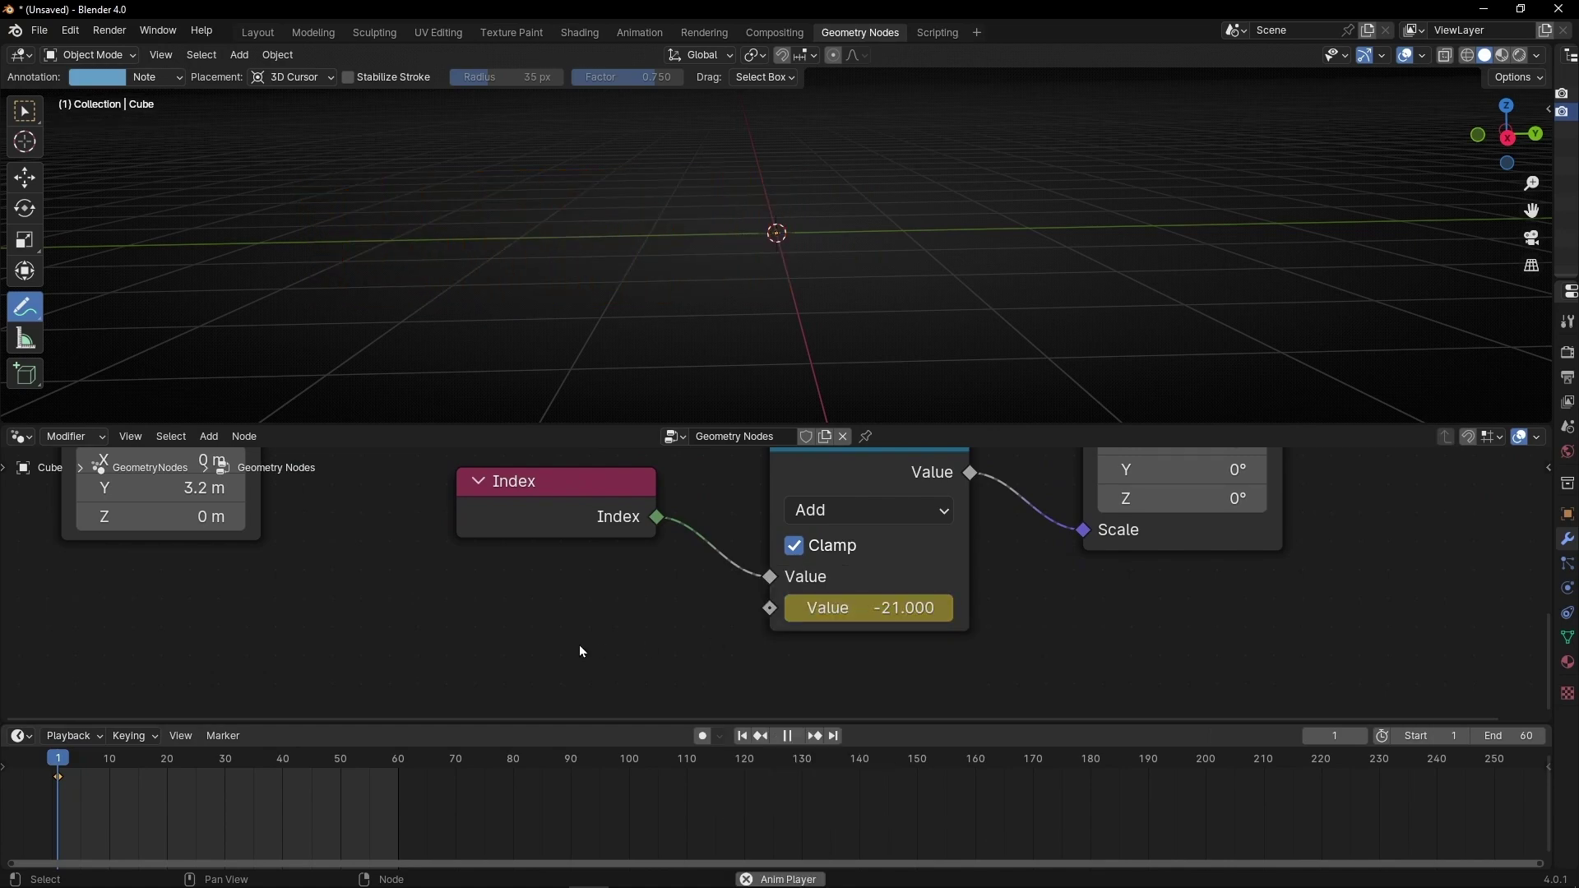